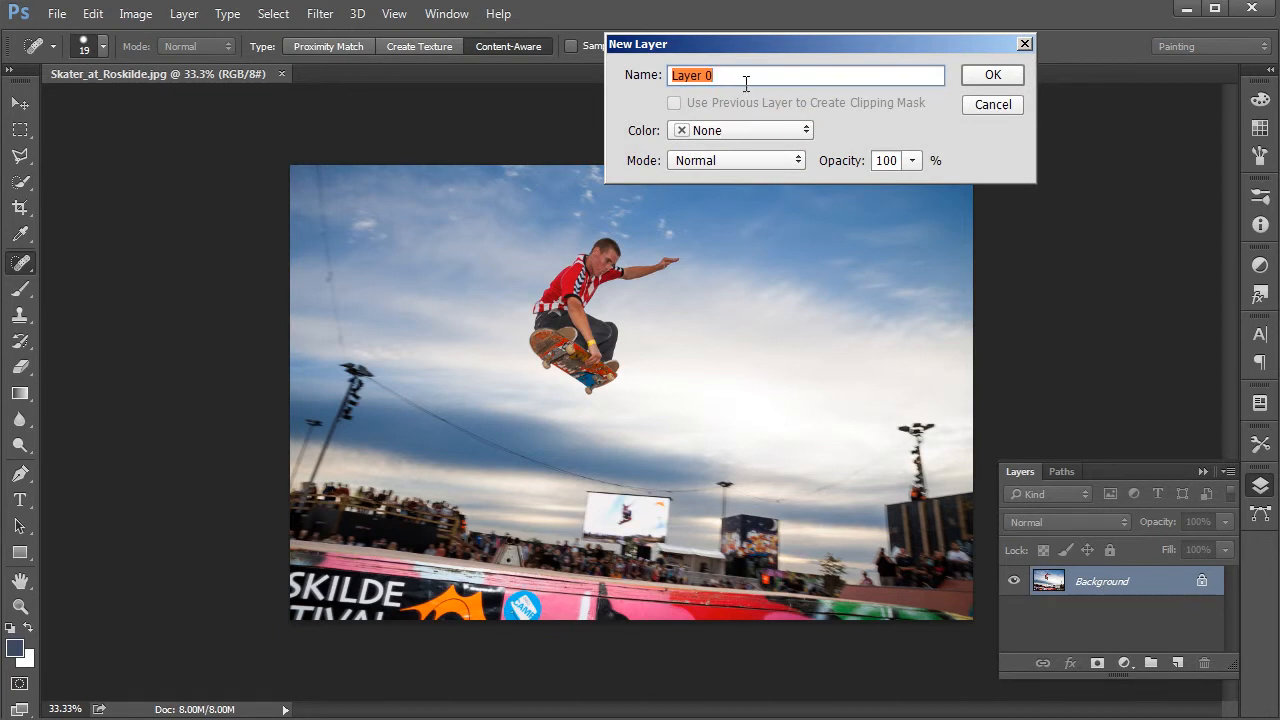
Step: Convert the locked background into a regular layer named "main"
{"action": "type", "text": "main"}
{"action": "key", "text": "Return"}
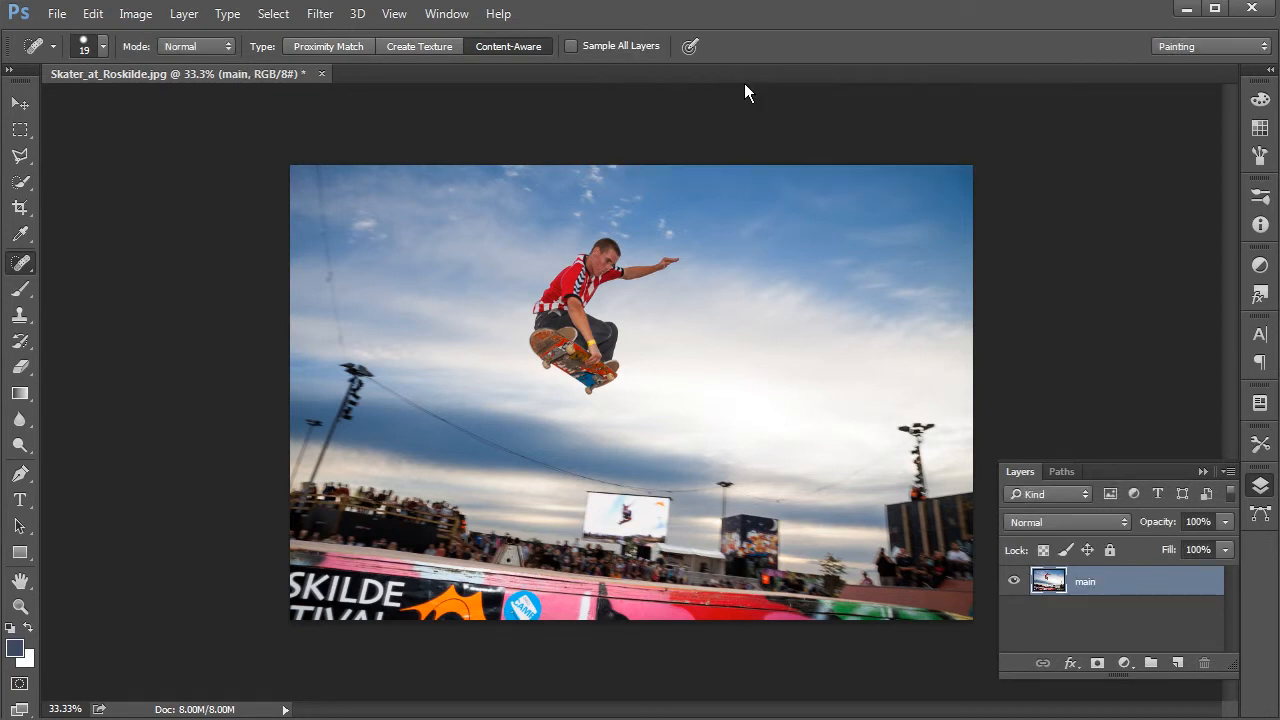
{"action": "left_click", "coordinate": [1203, 471]}
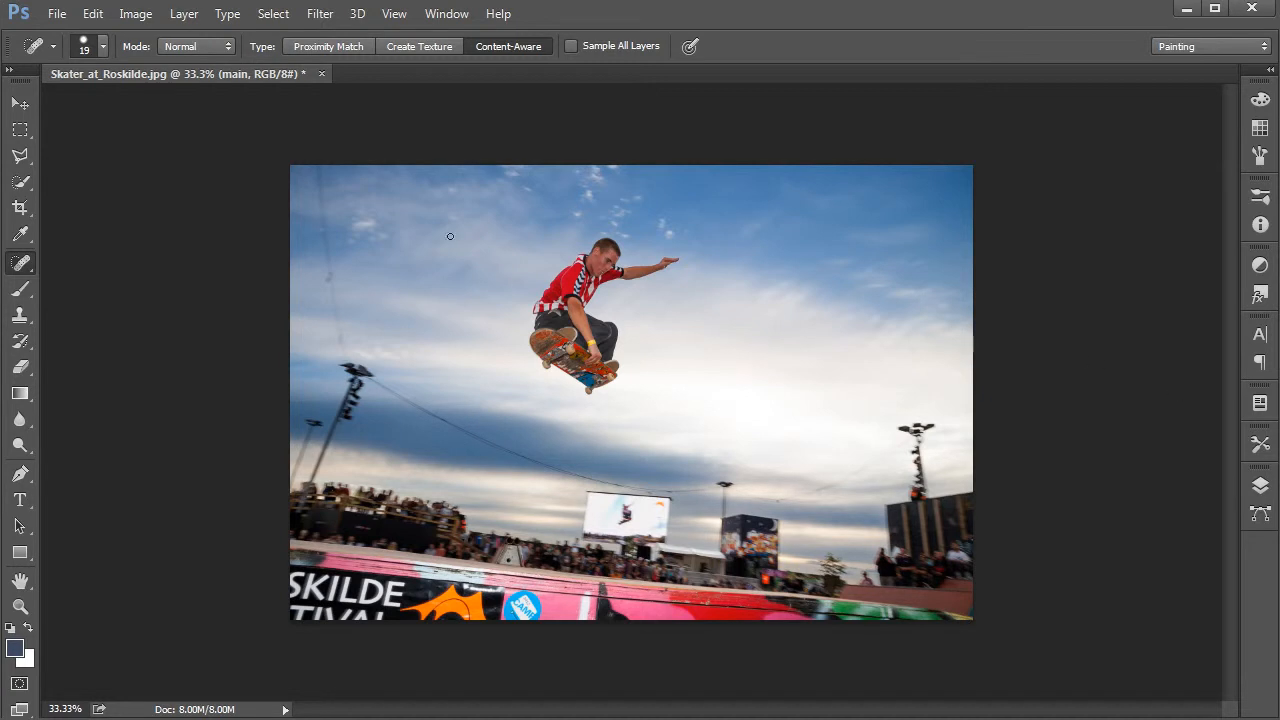
Step: Resize the canvas to 1280 by 720 pixels with the anchor at the center, accepting the clipping
{"action": "left_click", "coordinate": [135, 14]}
{"action": "left_click", "coordinate": [118, 176]}
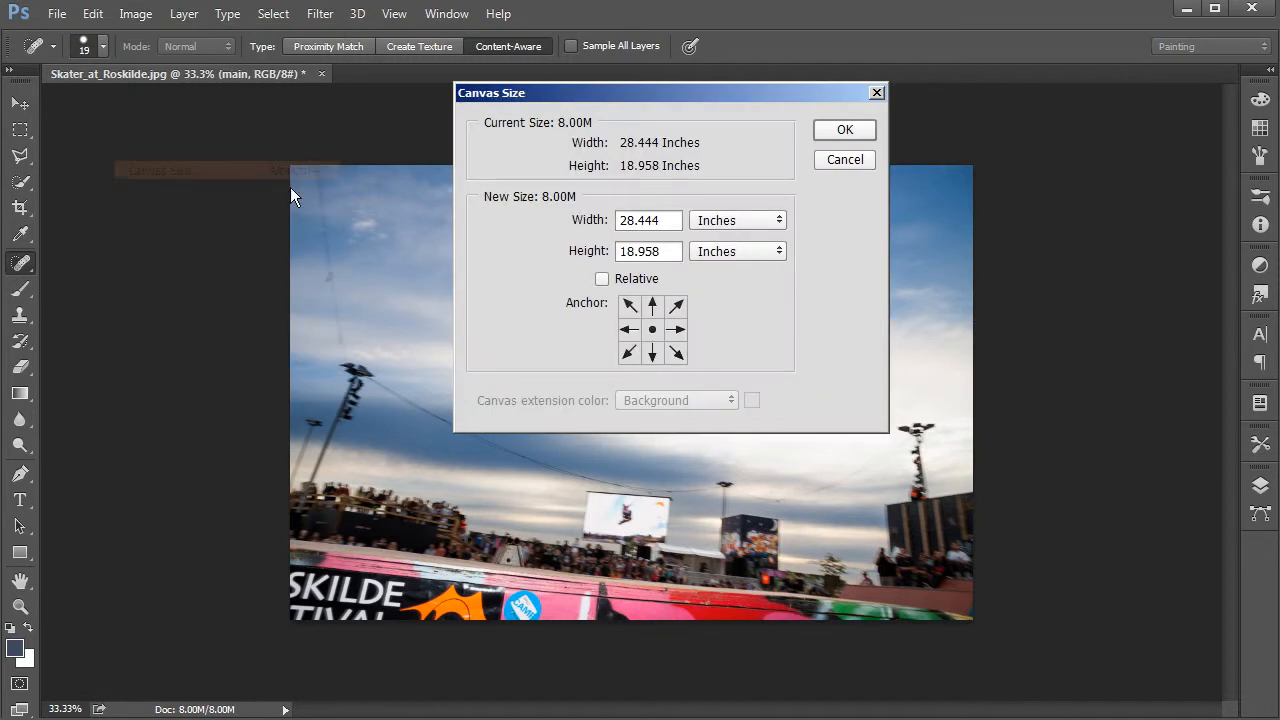
{"action": "left_click", "coordinate": [717, 226]}
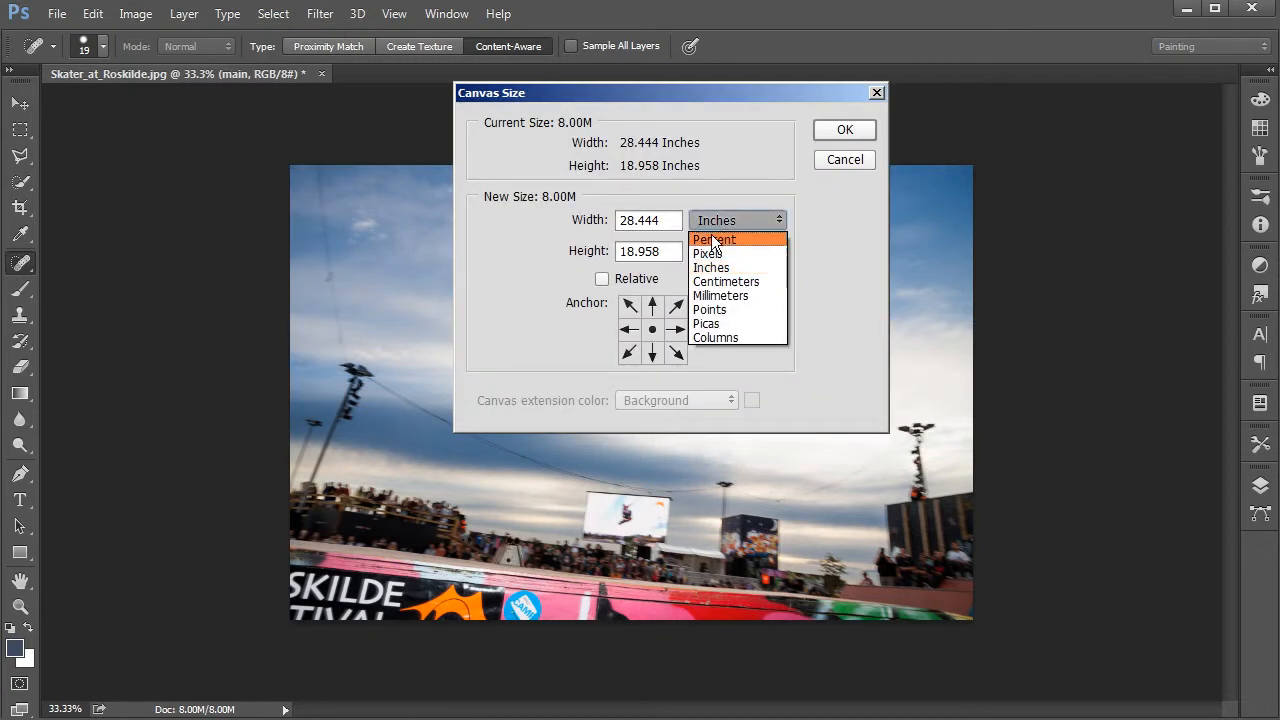
{"action": "left_click", "coordinate": [712, 254]}
{"action": "double_click", "coordinate": [657, 221]}
{"action": "type", "text": "1280"}
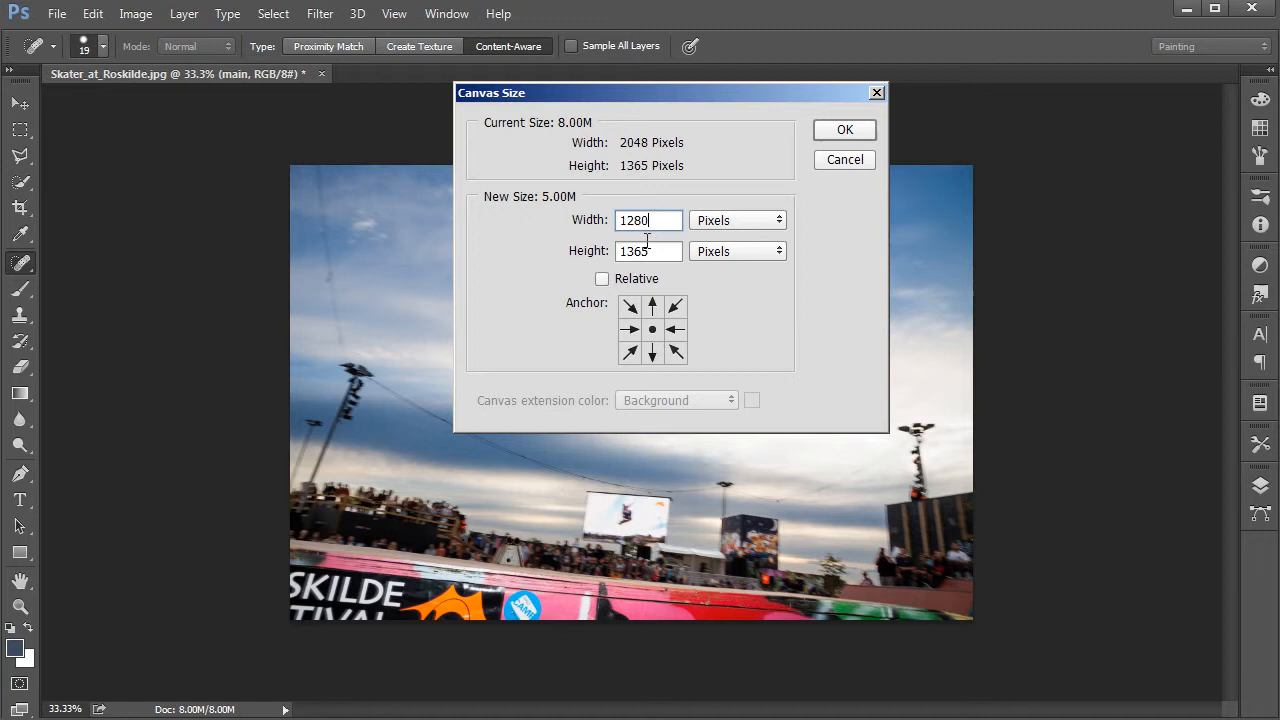
{"action": "key", "text": "Tab"}
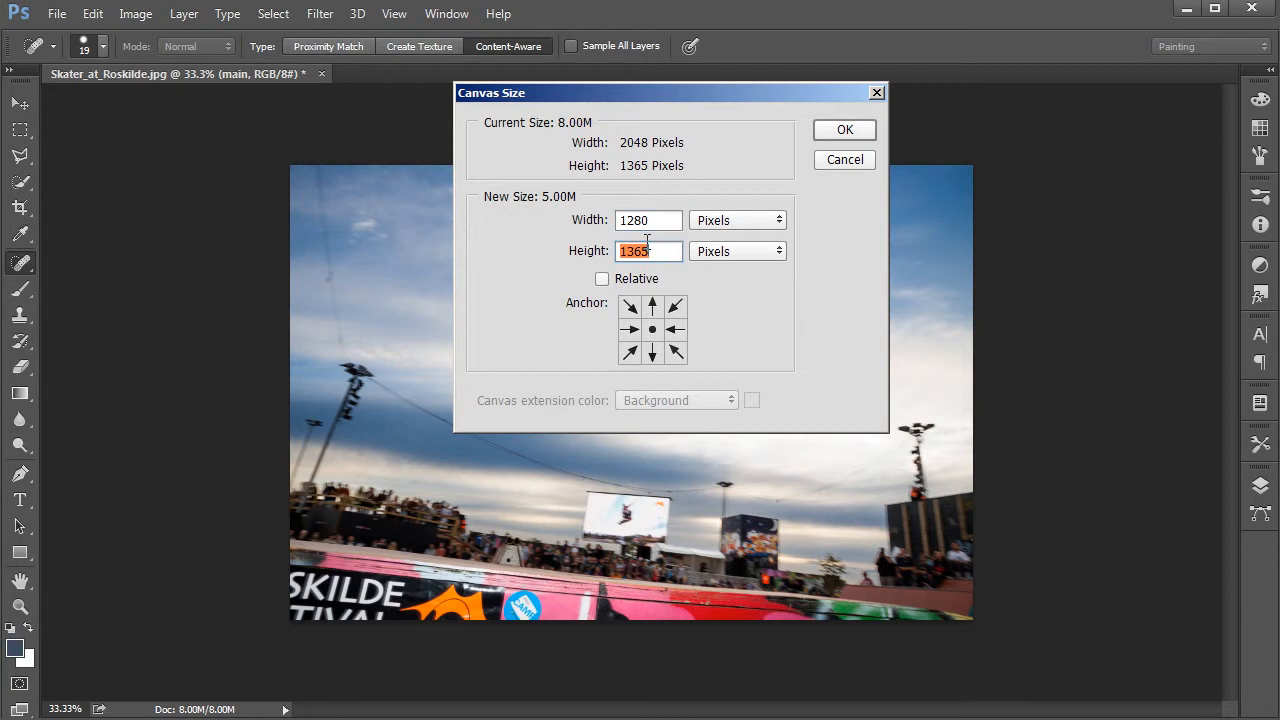
{"action": "type", "text": "720"}
{"action": "left_click", "coordinate": [837, 130]}
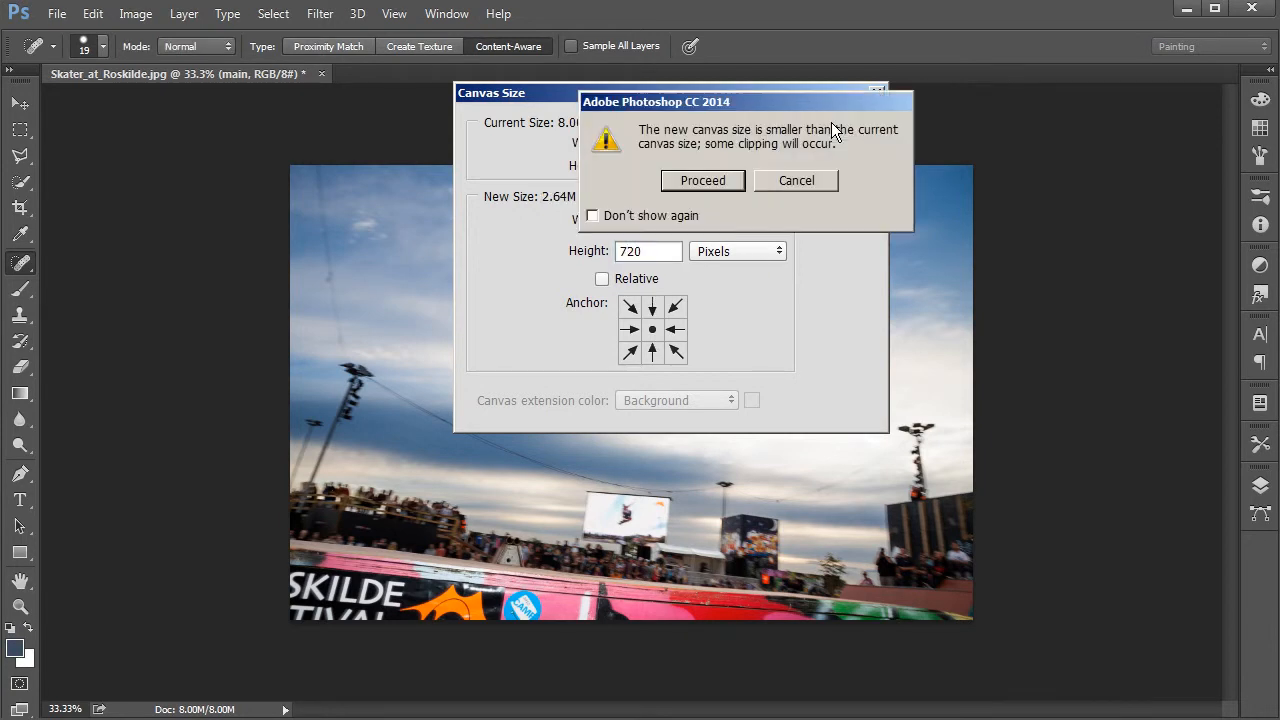
{"action": "left_click", "coordinate": [712, 181]}
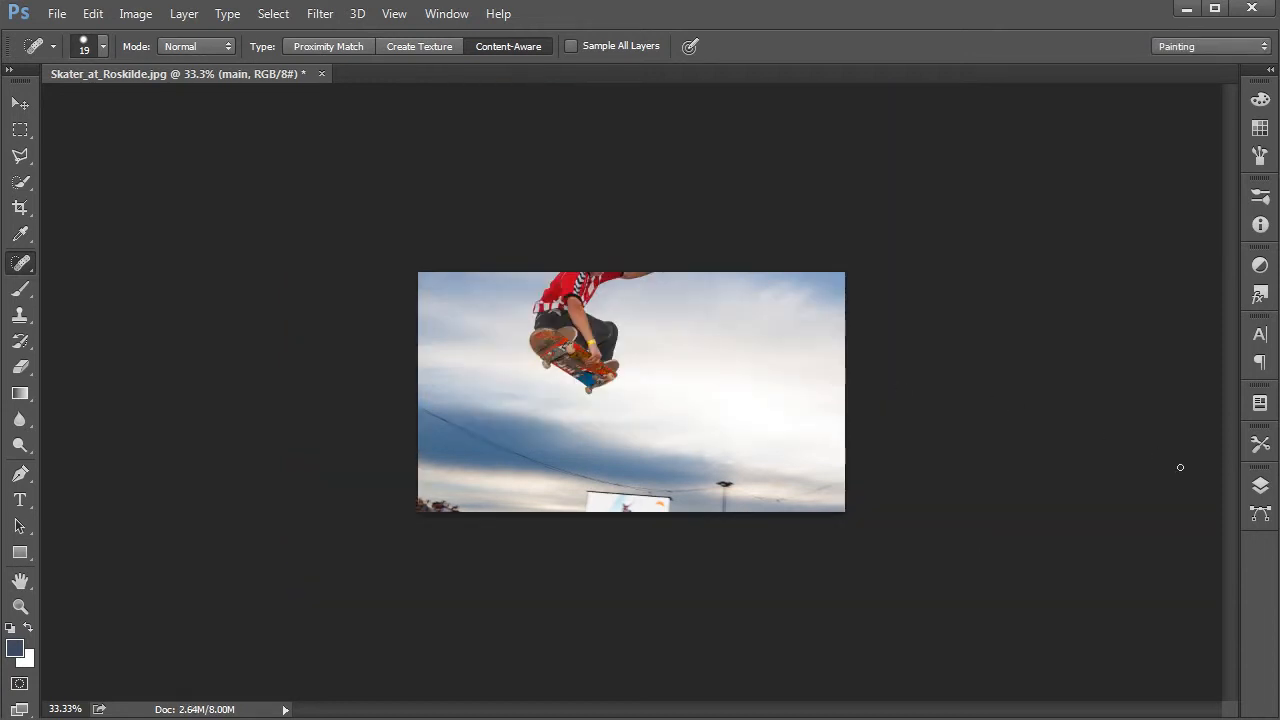
Step: Move the photo down and slightly right so the whole skater sits inside the canvas
{"action": "left_click", "coordinate": [1259, 487]}
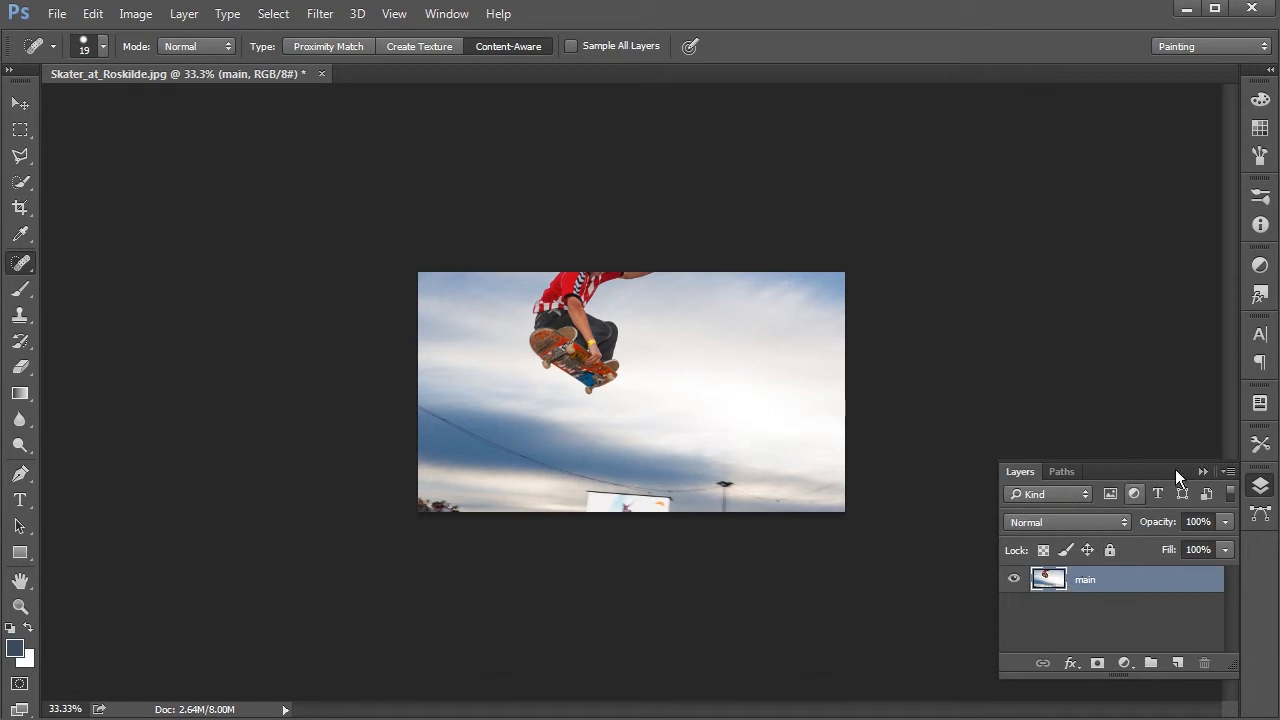
{"action": "left_click", "coordinate": [1259, 487]}
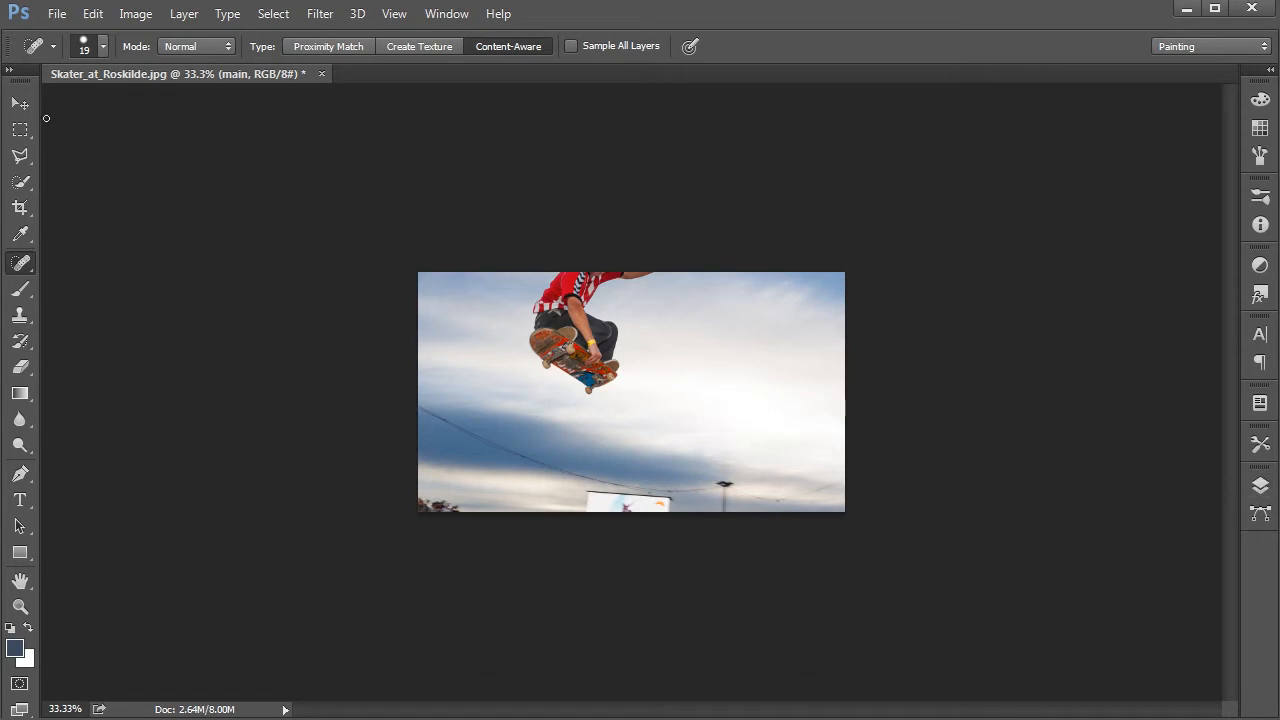
{"action": "left_click", "coordinate": [20, 103]}
{"action": "mouse_move", "coordinate": [622, 349]}
{"action": "left_mouse_down"}
{"action": "mouse_move", "coordinate": [630, 422]}
{"action": "mouse_move", "coordinate": [761, 378]}
{"action": "mouse_move", "coordinate": [578, 438]}
{"action": "mouse_move", "coordinate": [675, 367]}
{"action": "mouse_move", "coordinate": [632, 415]}
{"action": "mouse_move", "coordinate": [621, 388]}
{"action": "left_mouse_up"}
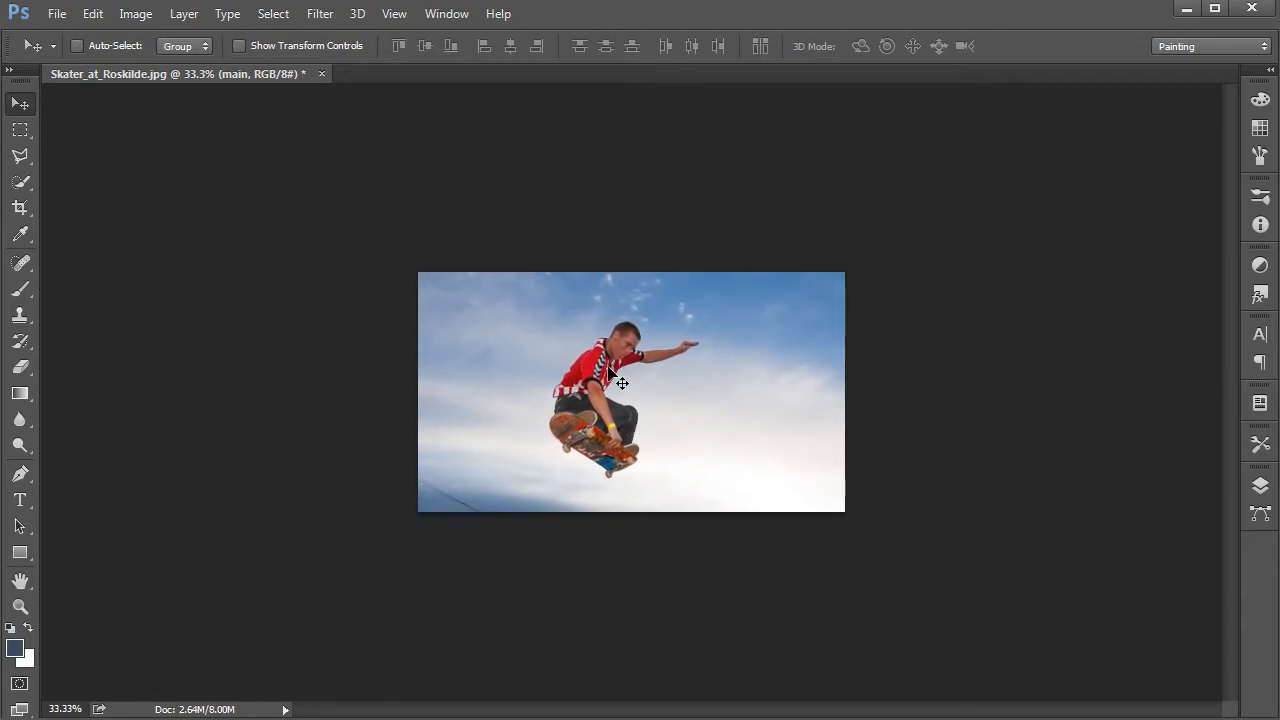
Step: Free-transform the photo layer, link its width and height, and scale it down to 72.81%
{"action": "left_click", "coordinate": [145, 22]}
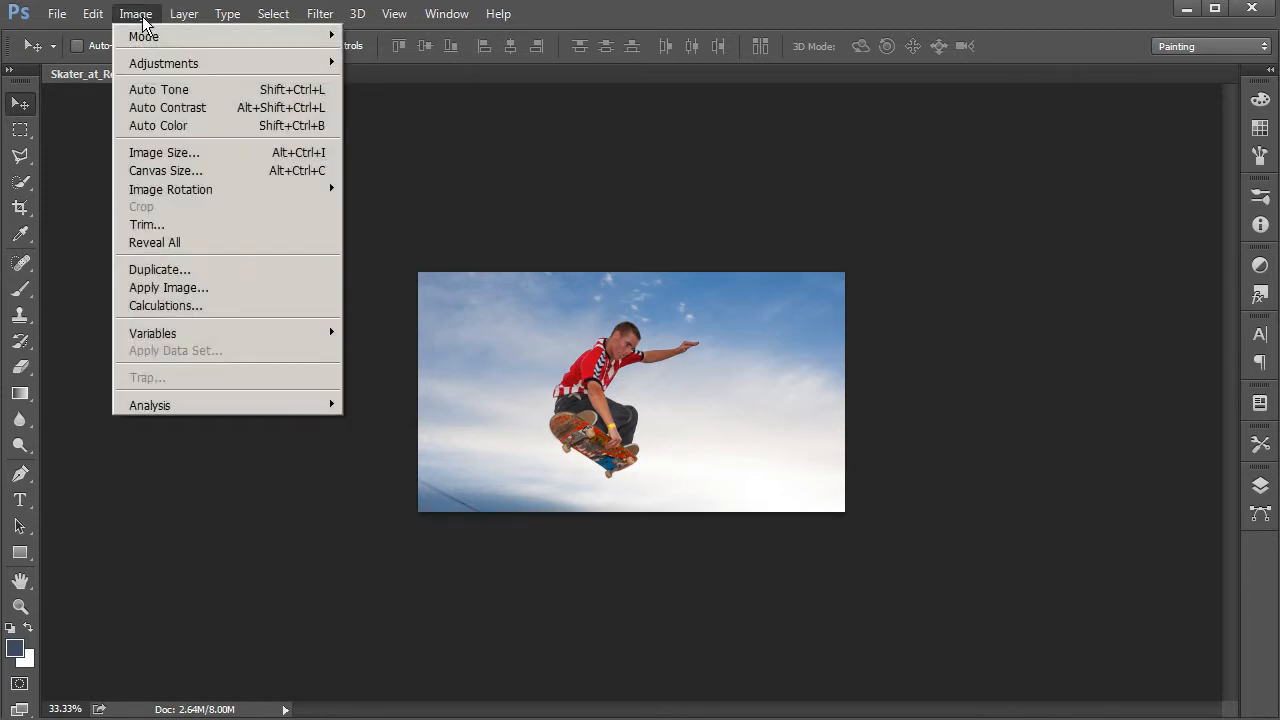
{"action": "left_click", "coordinate": [145, 22]}
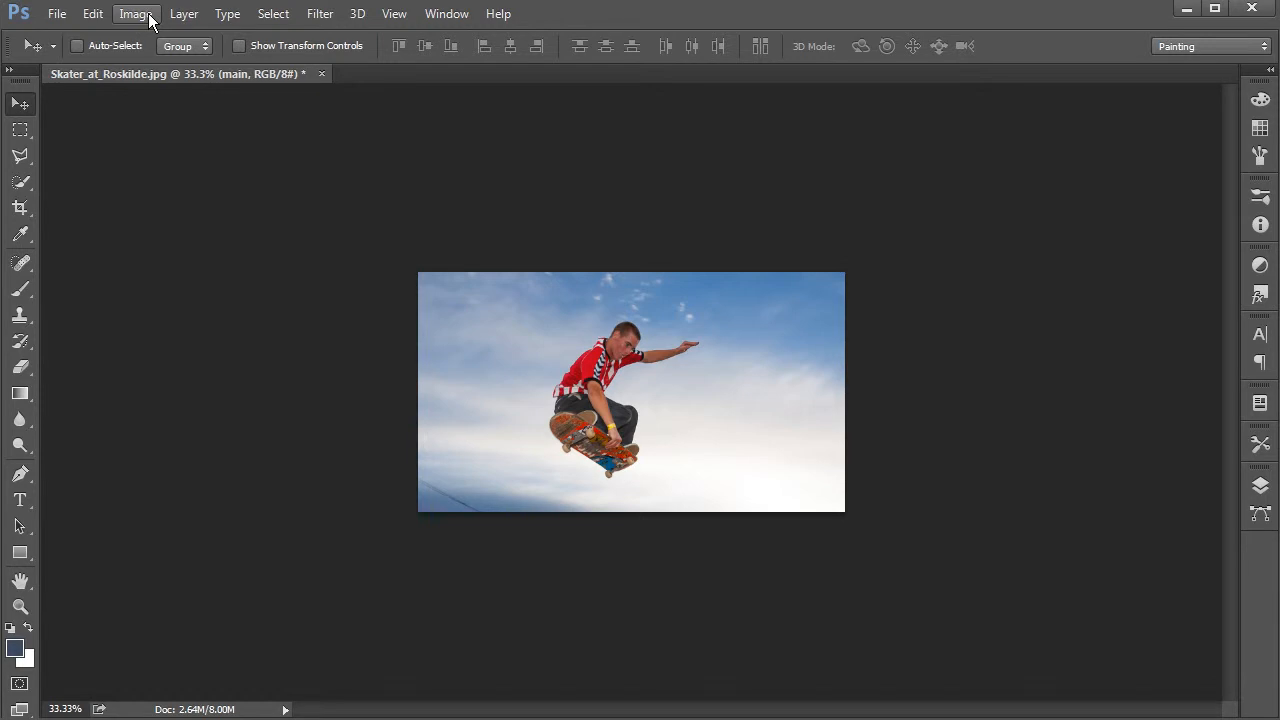
{"action": "left_click", "coordinate": [95, 20]}
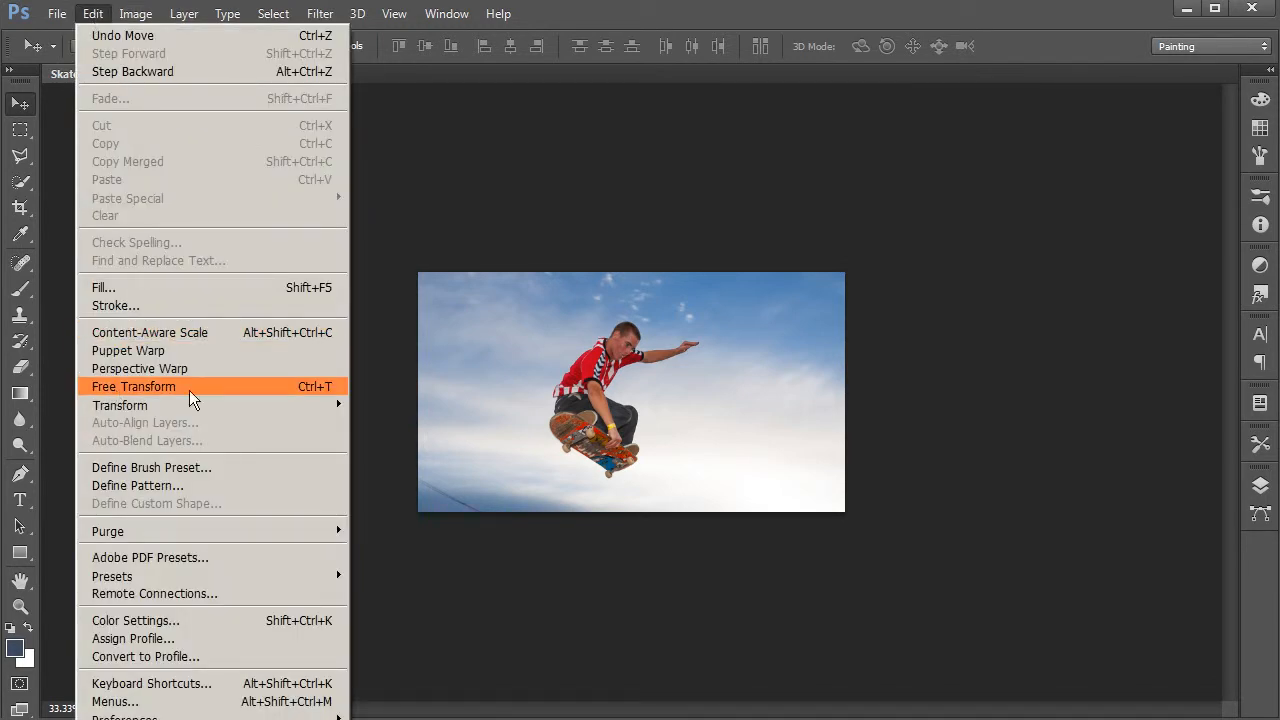
{"action": "left_click", "coordinate": [312, 388]}
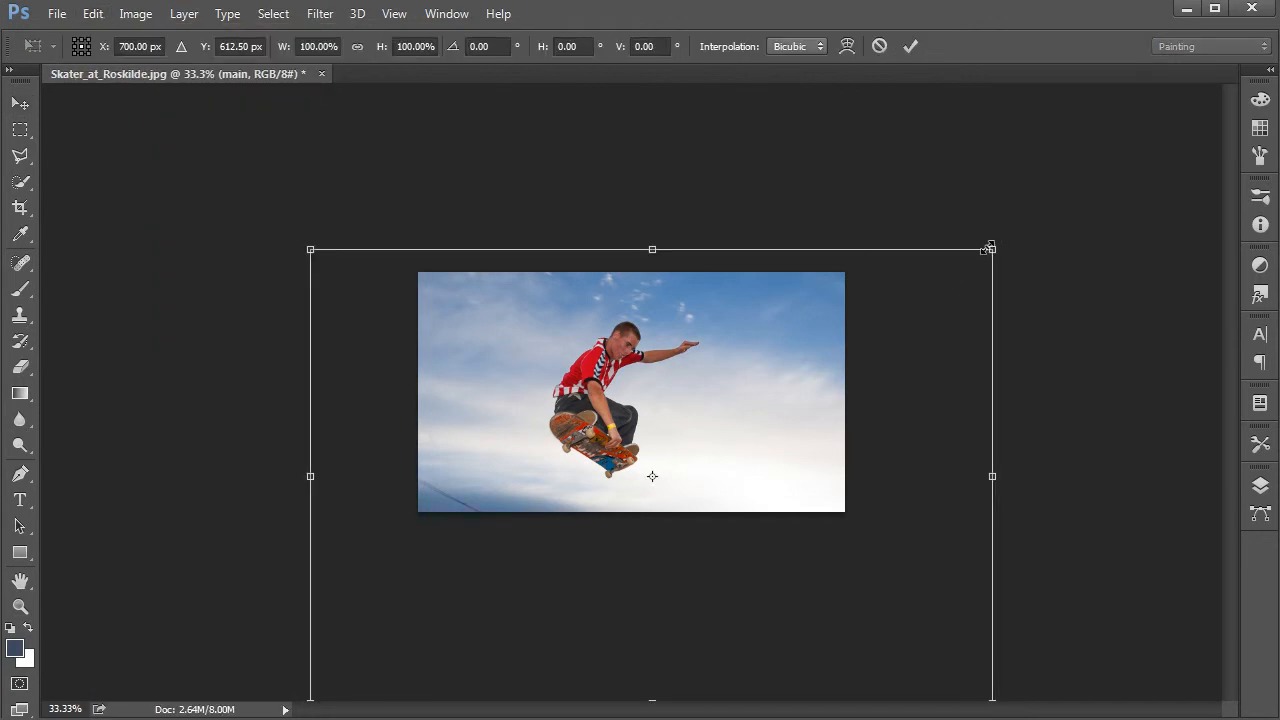
{"action": "left_click_drag", "start_coordinate": [981, 262], "coordinate": [879, 330]}
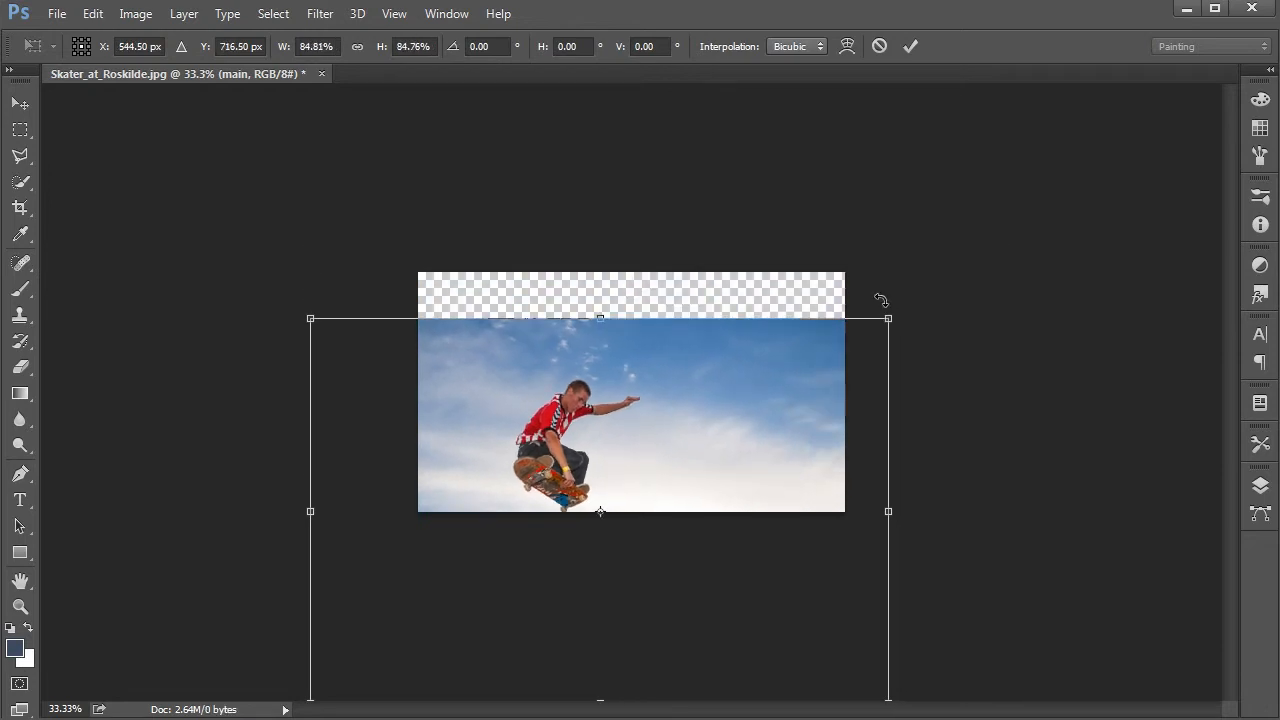
{"action": "left_click", "coordinate": [358, 46]}
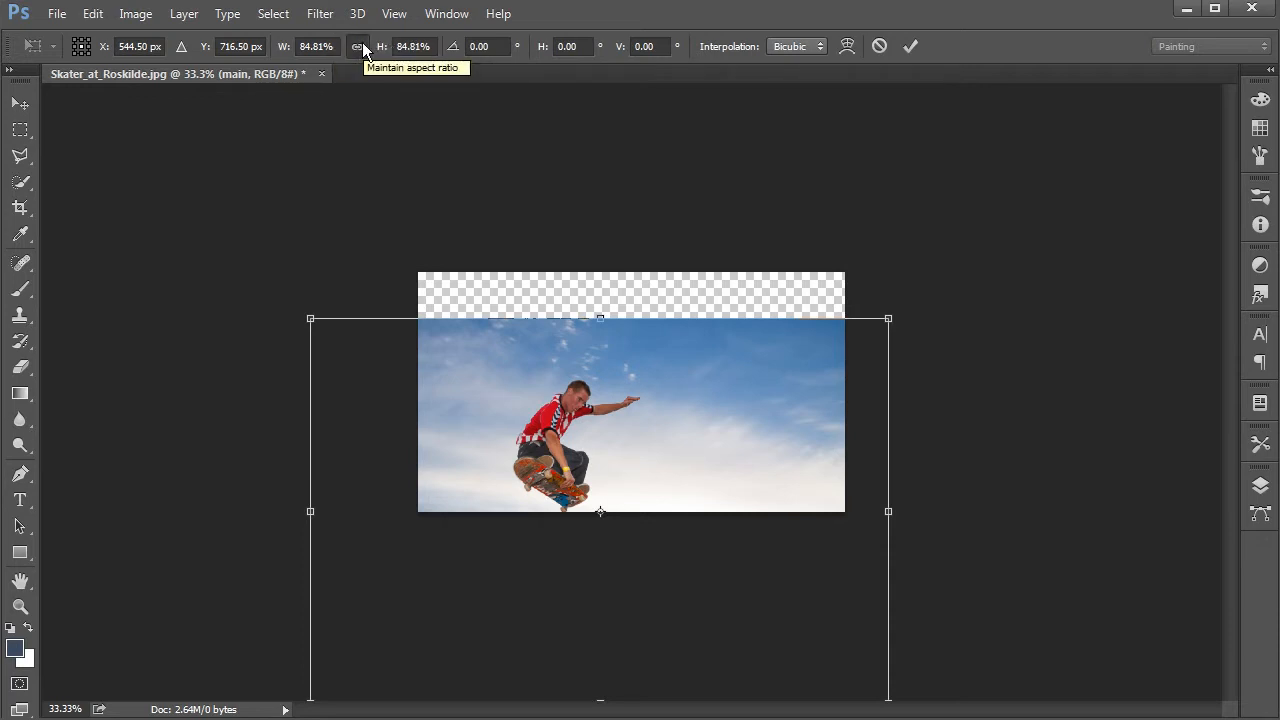
{"action": "mouse_move", "coordinate": [283, 45]}
{"action": "left_mouse_down"}
{"action": "mouse_move", "coordinate": [296, 52]}
{"action": "mouse_move", "coordinate": [276, 56]}
{"action": "left_mouse_up"}
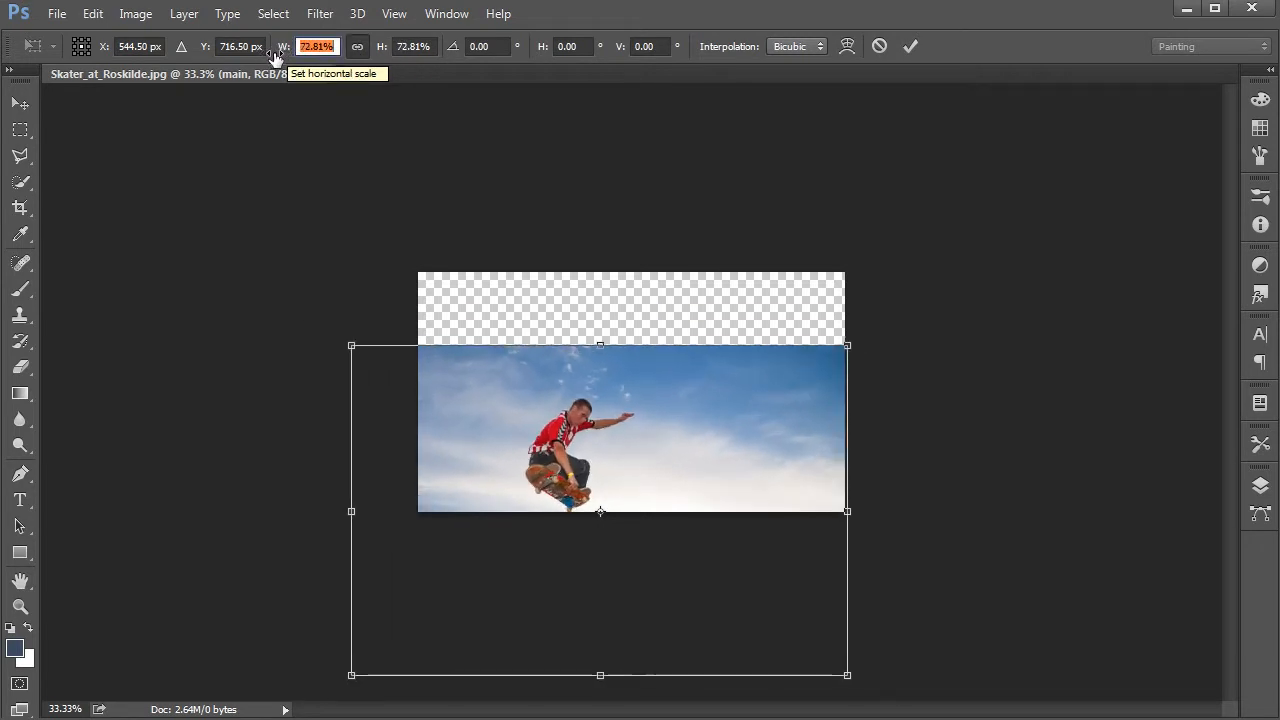
Step: Move the photo back up over the canvas and shrink it proportionally to 65.51%
{"action": "left_click_drag", "start_coordinate": [651, 363], "coordinate": [673, 271]}
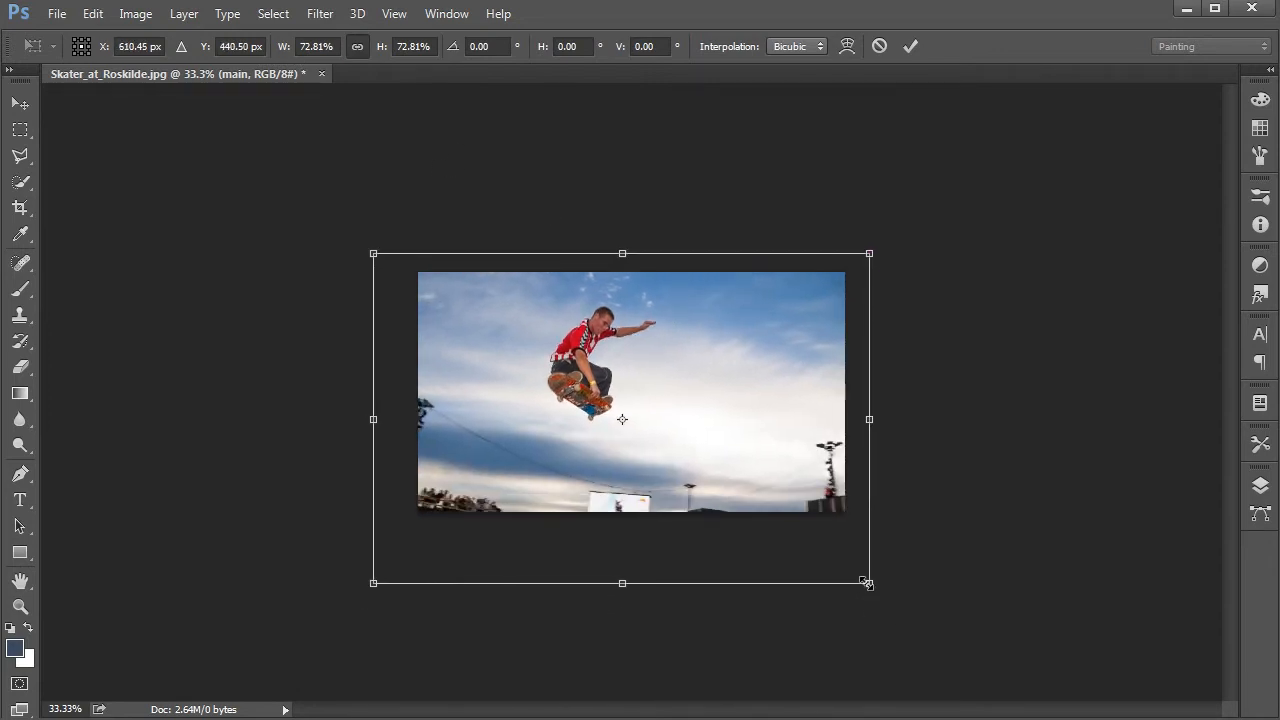
{"action": "left_click_drag", "start_coordinate": [869, 583], "coordinate": [852, 572]}
{"action": "left_click_drag", "start_coordinate": [373, 572], "coordinate": [397, 542]}
{"action": "left_click_drag", "start_coordinate": [738, 352], "coordinate": [735, 370]}
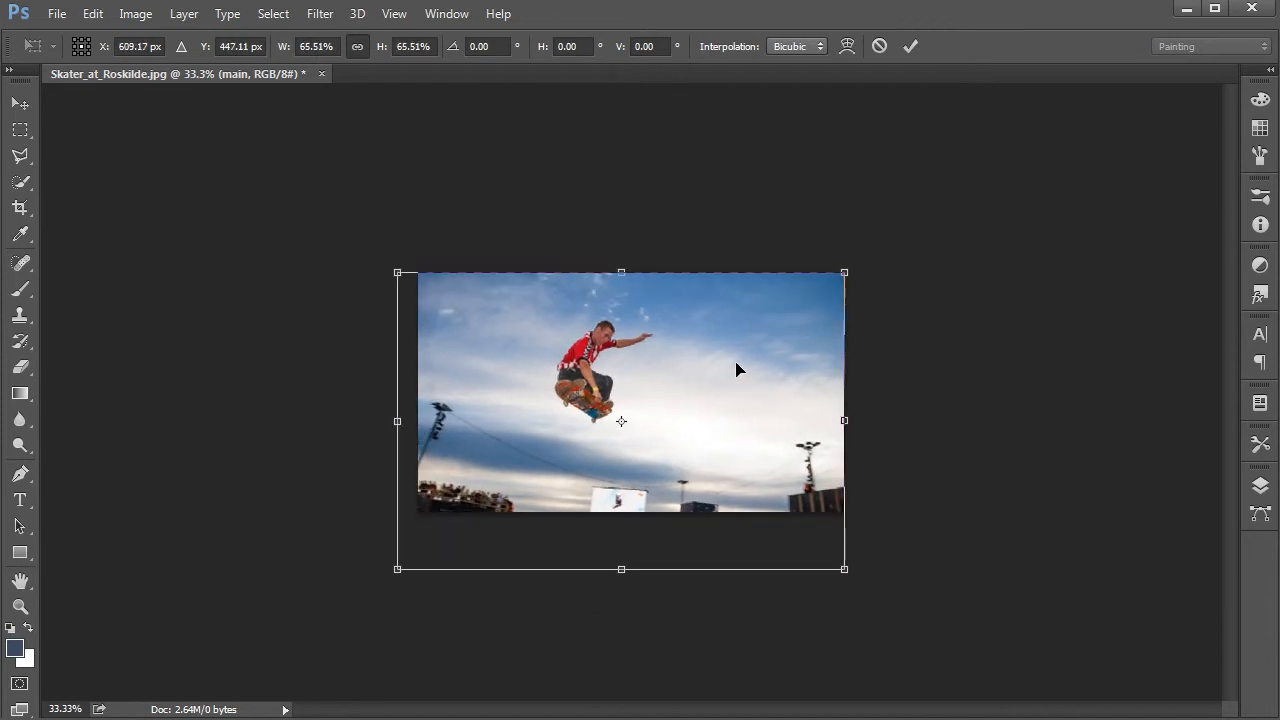
Step: Nudge the photo to about X 636 px, Y 430 px so it covers the canvas, and apply the transform
{"action": "key", "text": "shift+Right"}
{"action": "key", "text": "shift+Right"}
{"action": "key", "text": "Right"}
{"action": "key", "text": "shift+Up"}
{"action": "key", "text": "shift+Up"}
{"action": "key", "text": "Right"}
{"action": "key", "text": "Right"}
{"action": "key", "text": "Right"}
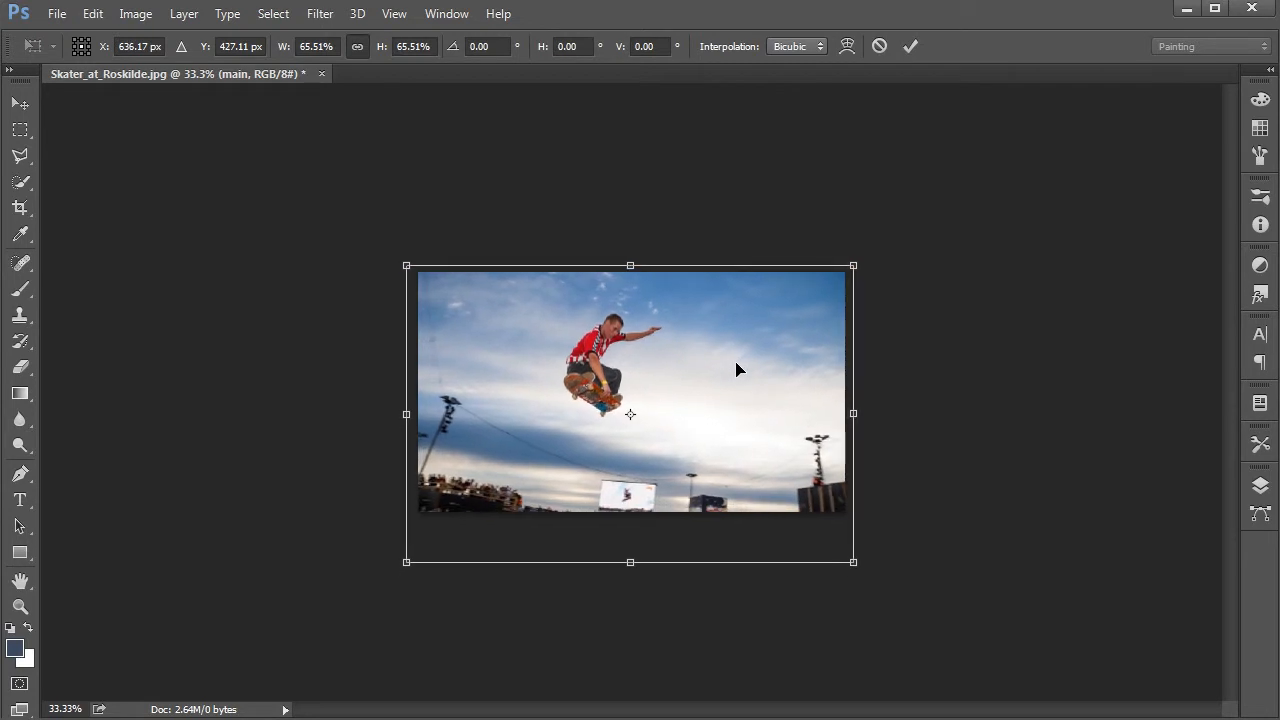
{"action": "key", "text": "Up"}
{"action": "key", "text": "Up"}
{"action": "key", "text": "Up"}
{"action": "key", "text": "Up"}
{"action": "key", "text": "Up"}
{"action": "key", "text": "Up"}
{"action": "key", "text": "Right"}
{"action": "key", "text": "Right"}
{"action": "key", "text": "Right"}
{"action": "key", "text": "Down"}
{"action": "key", "text": "Down"}
{"action": "key", "text": "Down"}
{"action": "key", "text": "Down"}
{"action": "key", "text": "Down"}
{"action": "key", "text": "Down"}
{"action": "key", "text": "Down"}
{"action": "key", "text": "Down"}
{"action": "key", "text": "Down"}
{"action": "key", "text": "Right"}
{"action": "key", "text": "Right"}
{"action": "key", "text": "Right"}
{"action": "key", "text": "Left"}
{"action": "key", "text": "Left"}
{"action": "key", "text": "Left"}
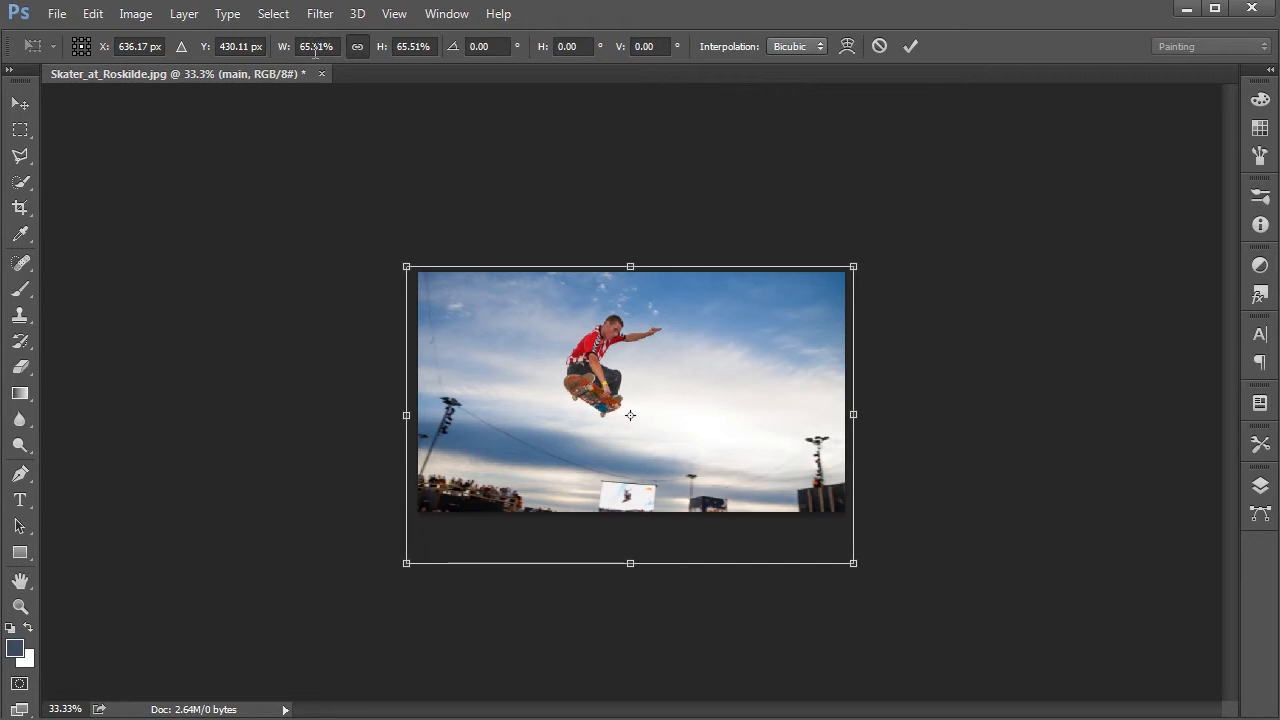
{"action": "key", "text": "Return"}
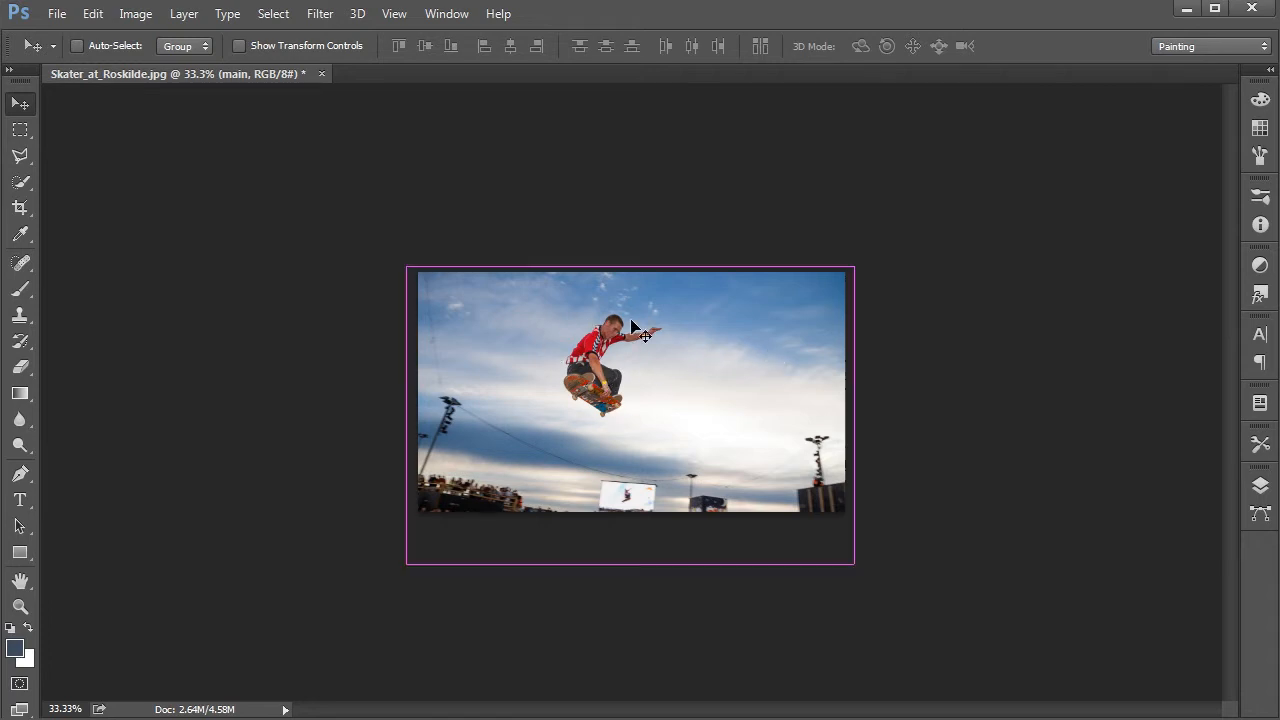
Step: Select the skater's head, shirt back, near arm and most of the skateboard with the Quick Selection tool
{"action": "key", "text": "ctrl+plus"}
{"action": "key", "text": "ctrl+plus"}
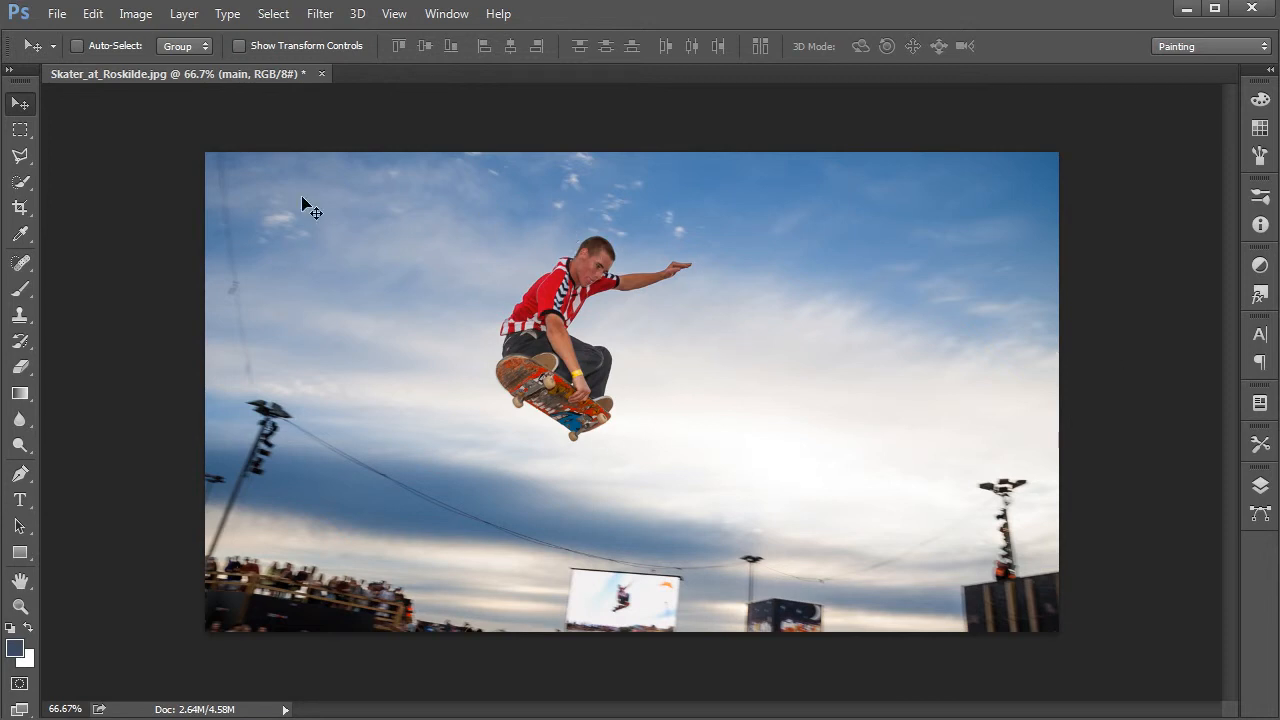
{"action": "left_click", "coordinate": [22, 188]}
{"action": "right_click", "coordinate": [22, 188]}
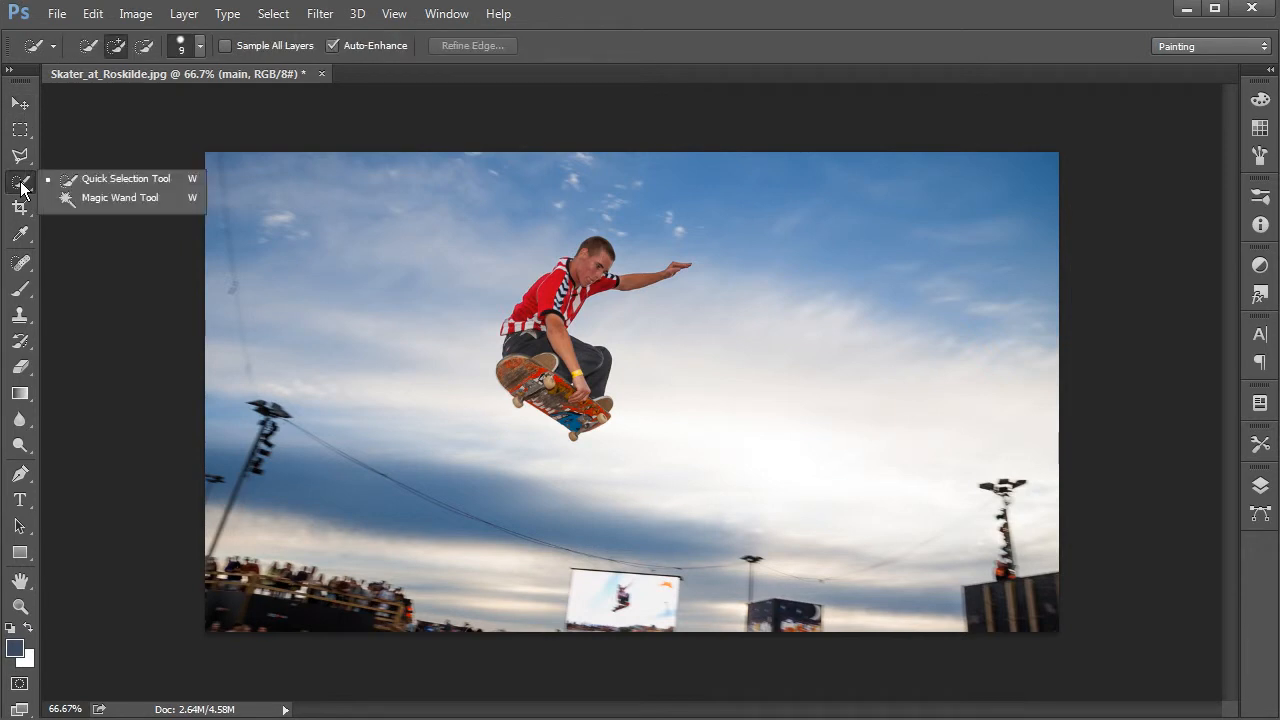
{"action": "left_click", "coordinate": [83, 208]}
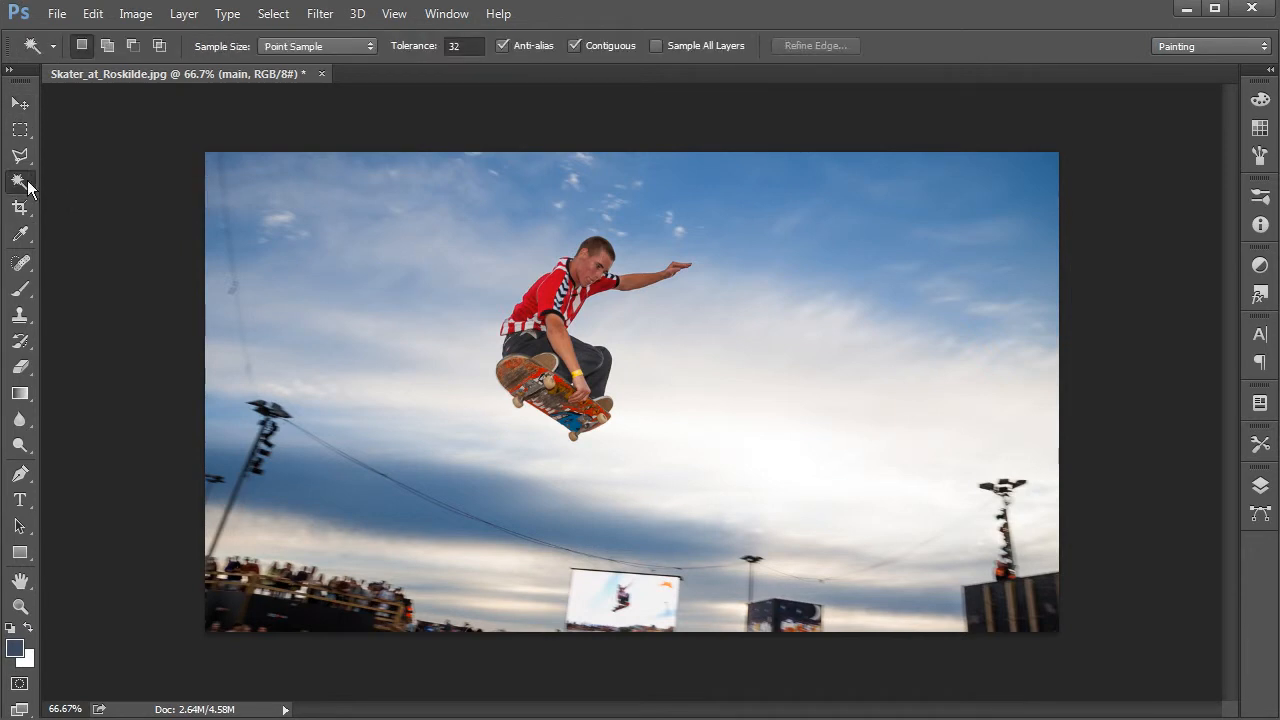
{"action": "right_click", "coordinate": [18, 183]}
{"action": "left_click", "coordinate": [106, 179]}
{"action": "key", "text": "ctrl+plus"}
{"action": "key", "text": "ctrl+plus"}
{"action": "left_click_drag", "start_coordinate": [468, 228], "coordinate": [567, 386]}
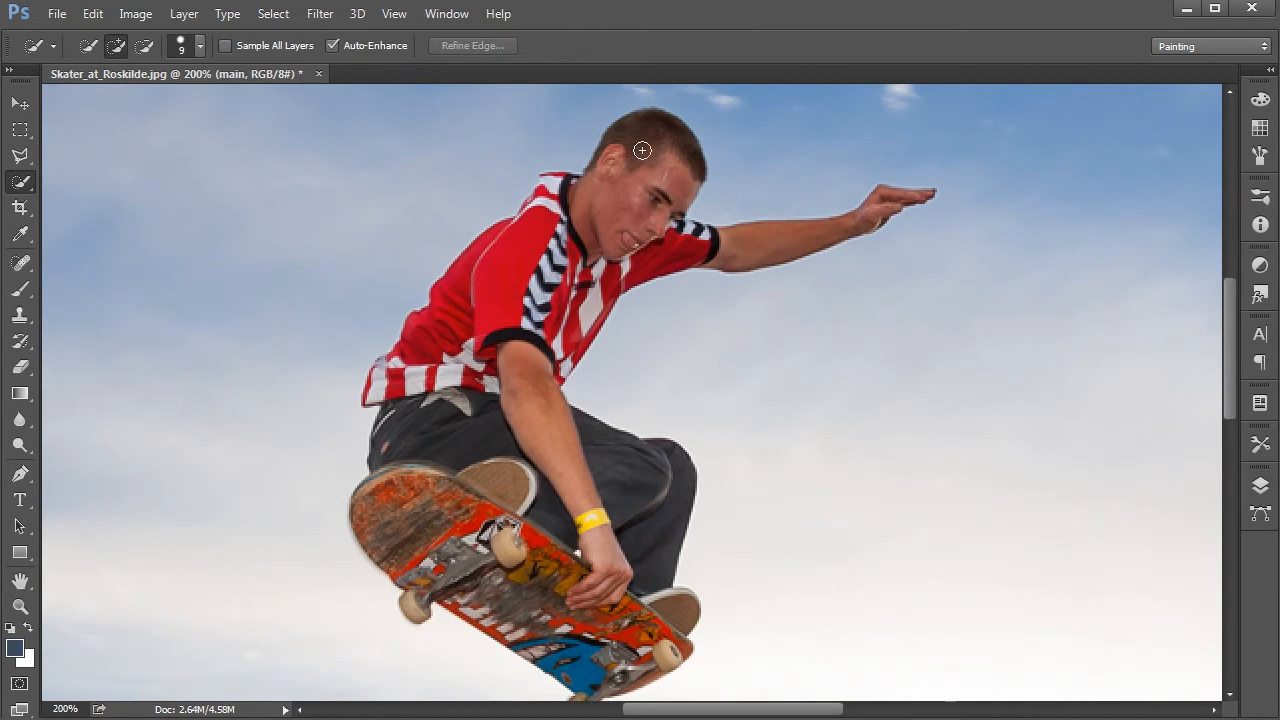
{"action": "mouse_move", "coordinate": [644, 172]}
{"action": "left_mouse_down"}
{"action": "mouse_move", "coordinate": [558, 266]}
{"action": "mouse_move", "coordinate": [485, 380]}
{"action": "mouse_move", "coordinate": [400, 415]}
{"action": "mouse_move", "coordinate": [430, 560]}
{"action": "mouse_move", "coordinate": [581, 606]}
{"action": "mouse_move", "coordinate": [596, 640]}
{"action": "left_mouse_up"}
{"action": "mouse_move", "coordinate": [517, 272]}
{"action": "left_mouse_down"}
{"action": "mouse_move", "coordinate": [452, 376]}
{"action": "mouse_move", "coordinate": [408, 379]}
{"action": "left_mouse_up"}
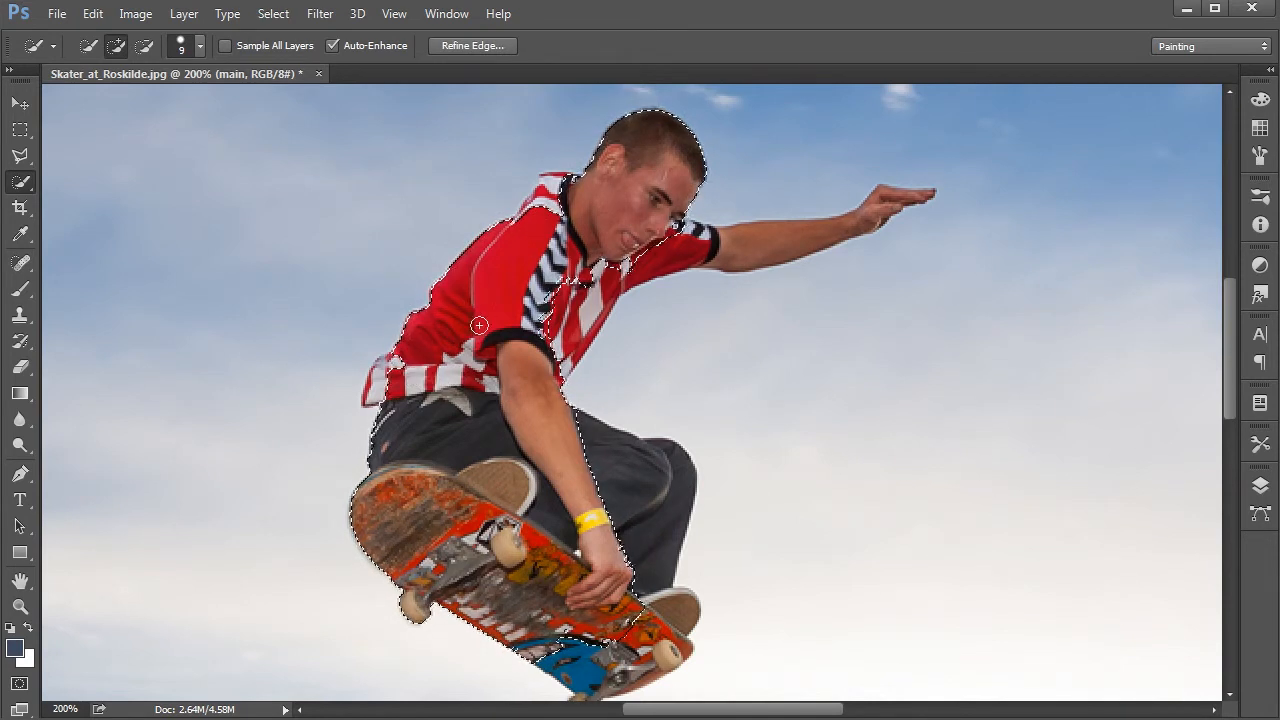
Step: Extend the selection over the shirt front and hem, outstretched arm, legs, shoes and the rest of the skateboard
{"action": "mouse_move", "coordinate": [541, 318]}
{"action": "left_mouse_down"}
{"action": "mouse_move", "coordinate": [600, 256]}
{"action": "mouse_move", "coordinate": [596, 284]}
{"action": "left_mouse_up"}
{"action": "mouse_move", "coordinate": [524, 213]}
{"action": "left_mouse_down"}
{"action": "mouse_move", "coordinate": [554, 182]}
{"action": "mouse_move", "coordinate": [535, 220]}
{"action": "left_mouse_up"}
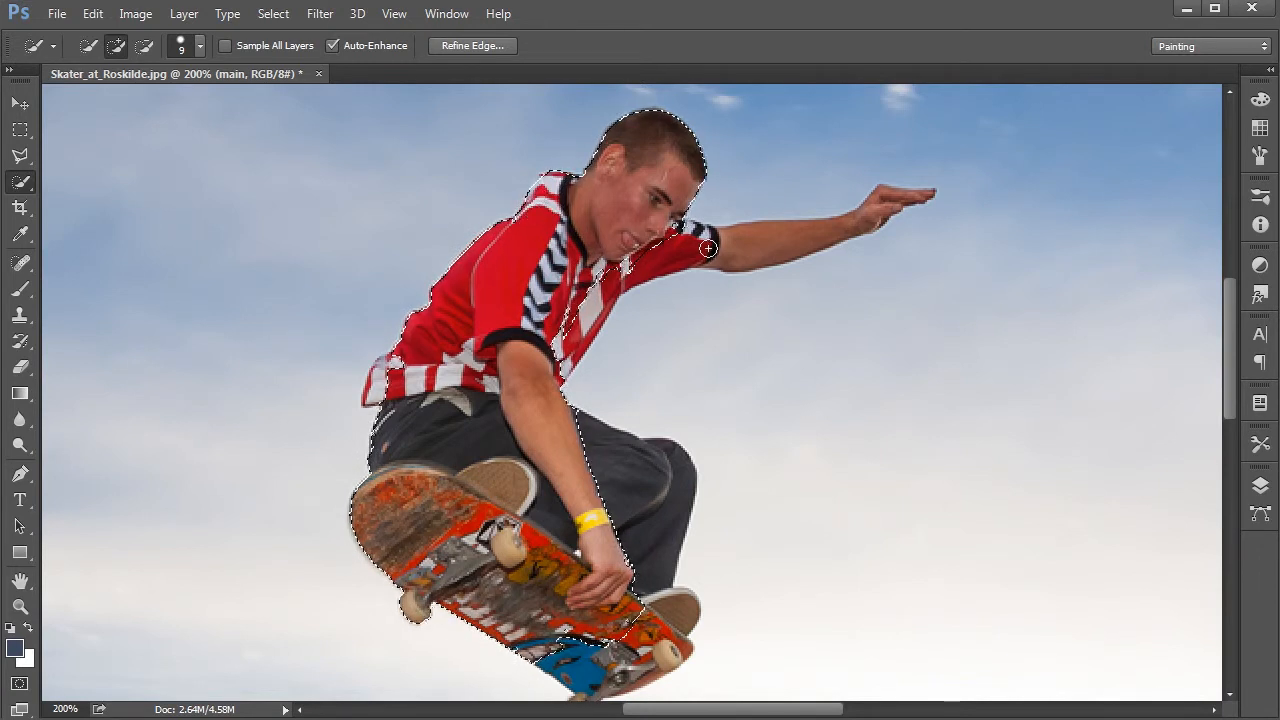
{"action": "left_click_drag", "start_coordinate": [679, 247], "coordinate": [905, 203]}
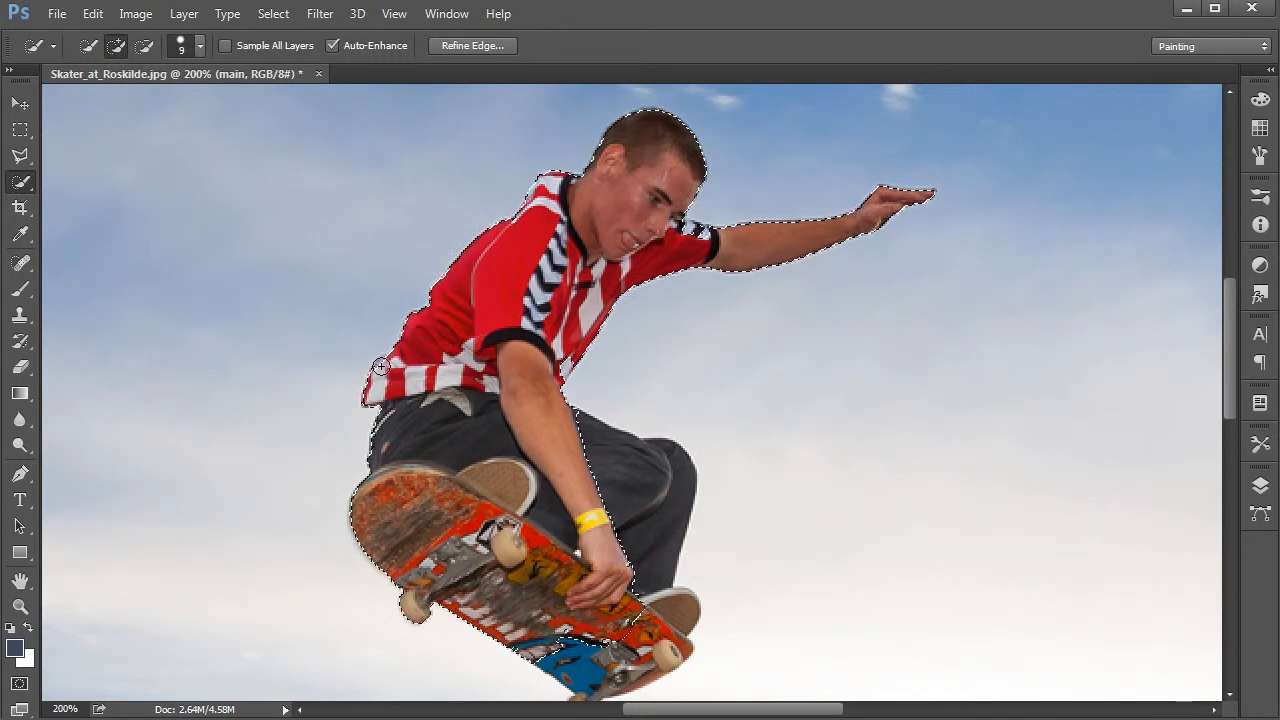
{"action": "mouse_move", "coordinate": [558, 471]}
{"action": "left_mouse_down"}
{"action": "mouse_move", "coordinate": [631, 471]}
{"action": "mouse_move", "coordinate": [638, 489]}
{"action": "mouse_move", "coordinate": [599, 240]}
{"action": "mouse_move", "coordinate": [617, 226]}
{"action": "left_mouse_up"}
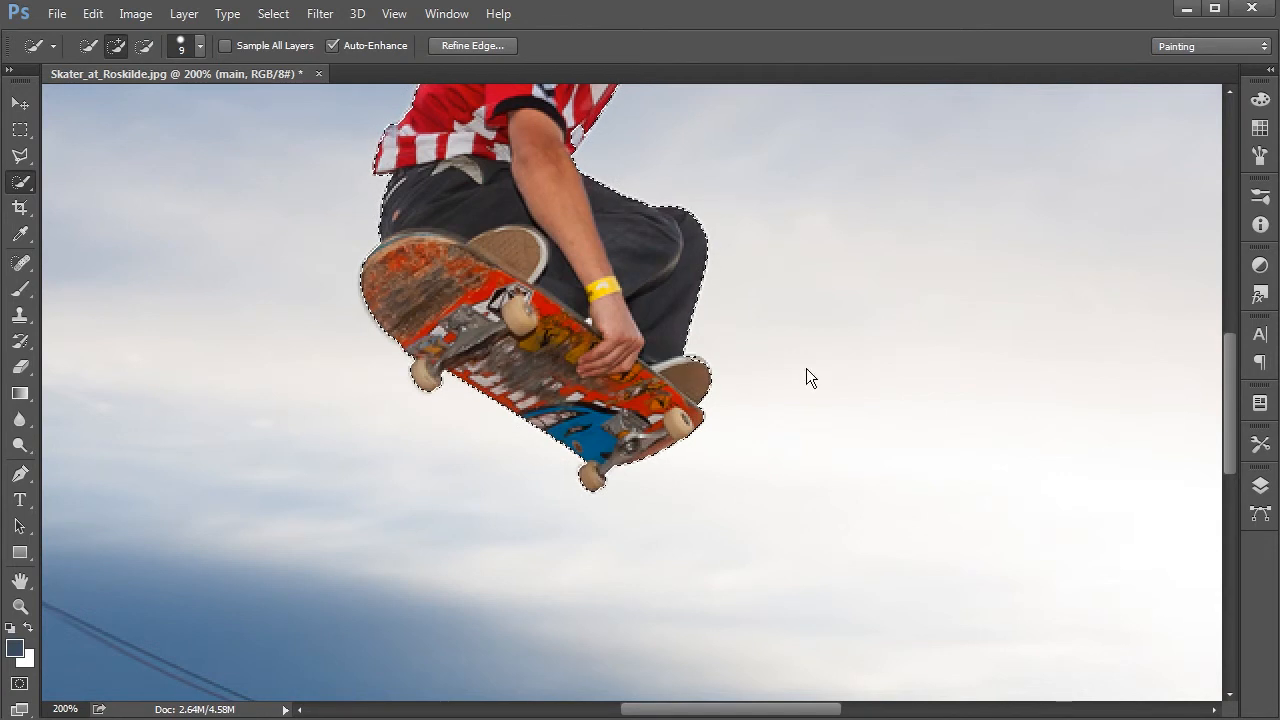
Step: Check the selection edges around the skater and board up close, and switch to Quick Mask mode
{"action": "key", "text": "ctrl+plus"}
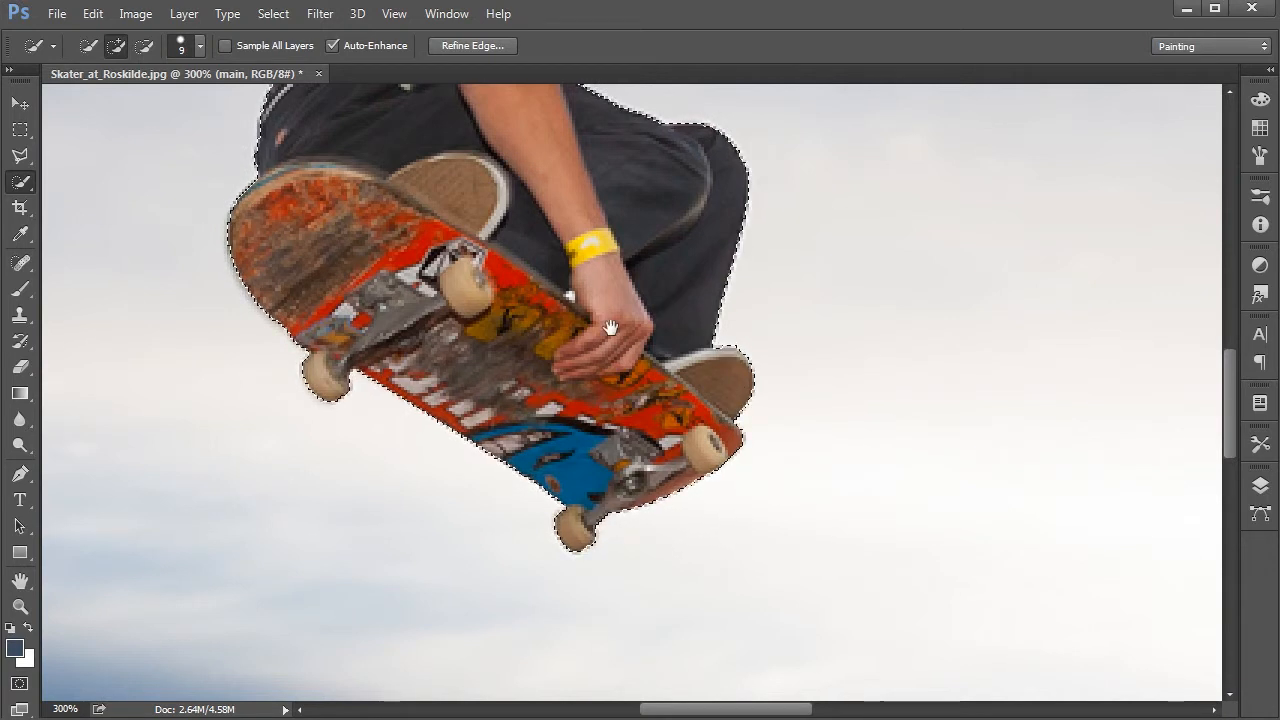
{"action": "left_click_drag", "start_coordinate": [600, 312], "coordinate": [786, 476]}
{"action": "left_click_drag", "start_coordinate": [680, 283], "coordinate": [559, 402]}
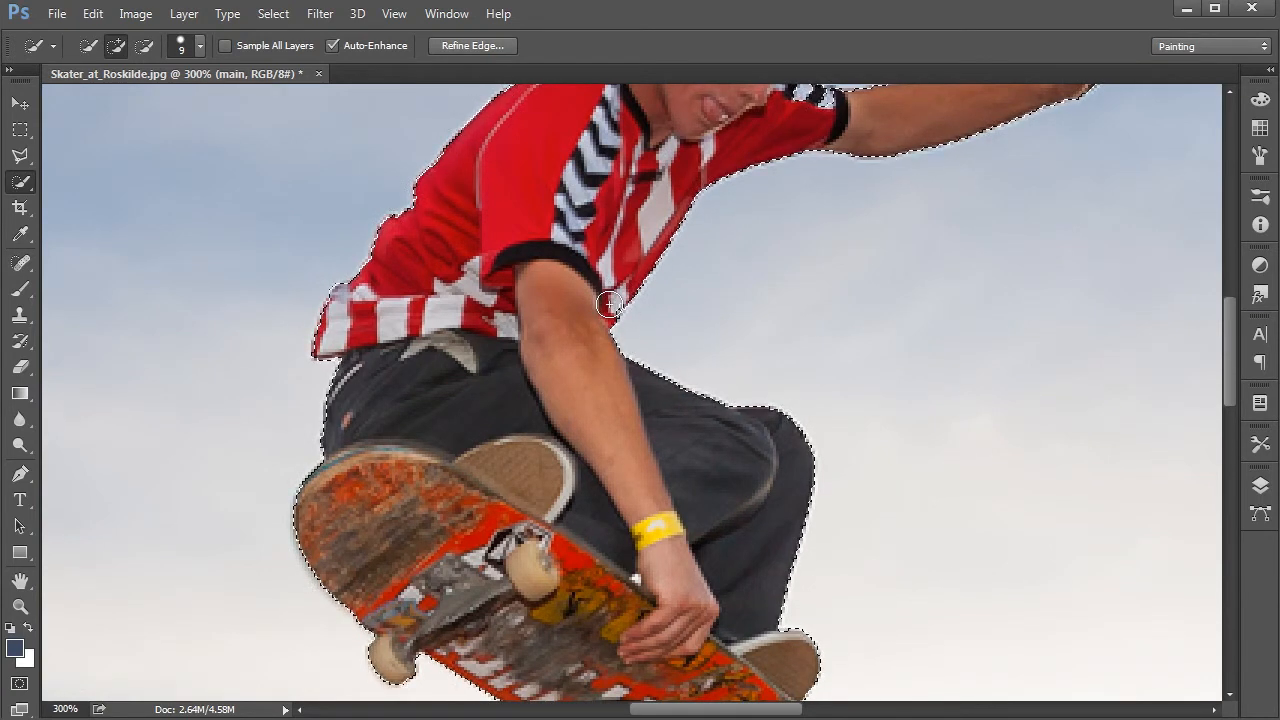
{"action": "mouse_move", "coordinate": [576, 188]}
{"action": "left_mouse_down"}
{"action": "mouse_move", "coordinate": [623, 390]}
{"action": "mouse_move", "coordinate": [531, 254]}
{"action": "mouse_move", "coordinate": [580, 297]}
{"action": "mouse_move", "coordinate": [548, 262]}
{"action": "mouse_move", "coordinate": [559, 283]}
{"action": "left_mouse_up"}
{"action": "scroll", "coordinate": [530, 252], "scroll_direction": "down", "scroll_amount": 1}
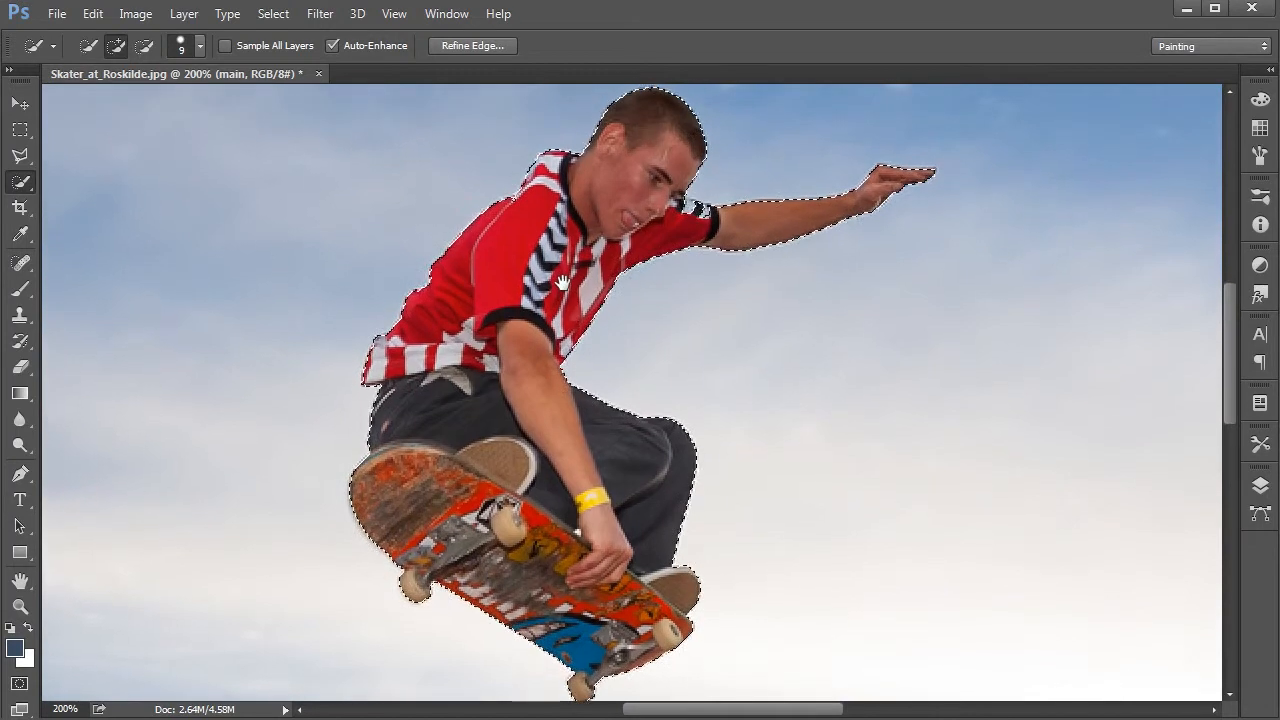
{"action": "key", "text": "q"}
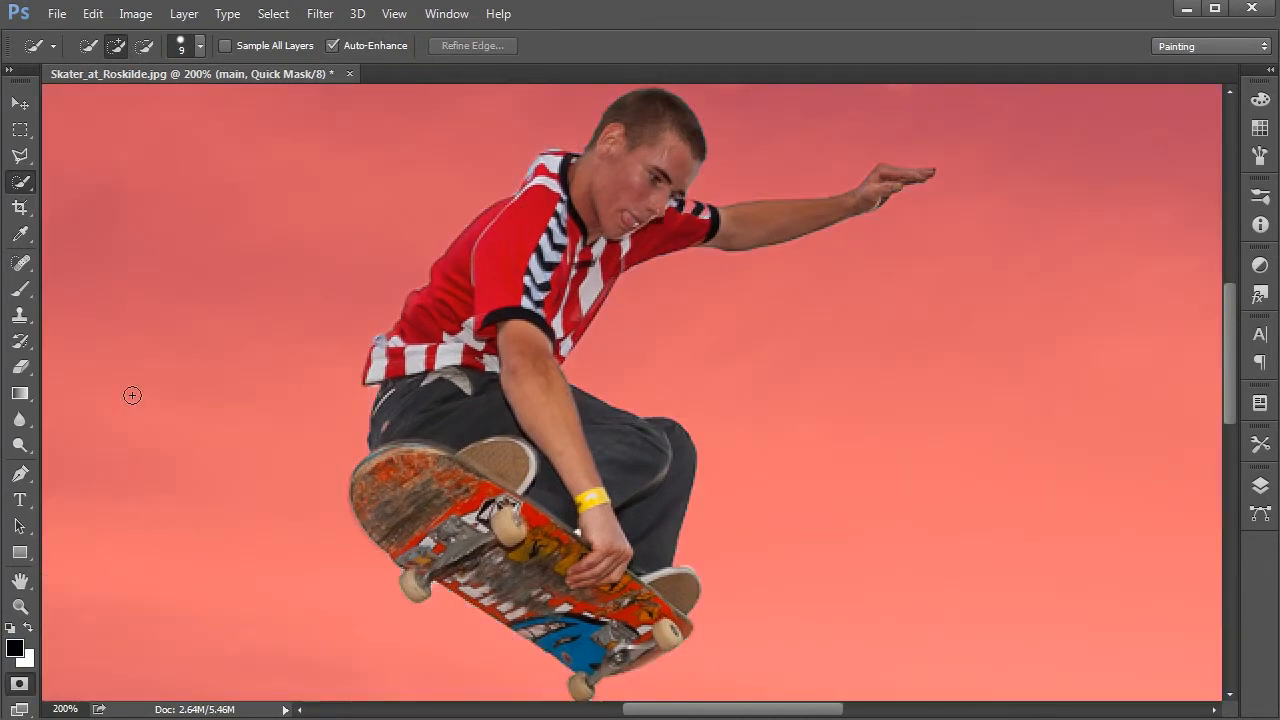
Step: Compare the skater selection's outline with its Quick Mask overlay and return to the standard selection mode
{"action": "key", "text": "q"}
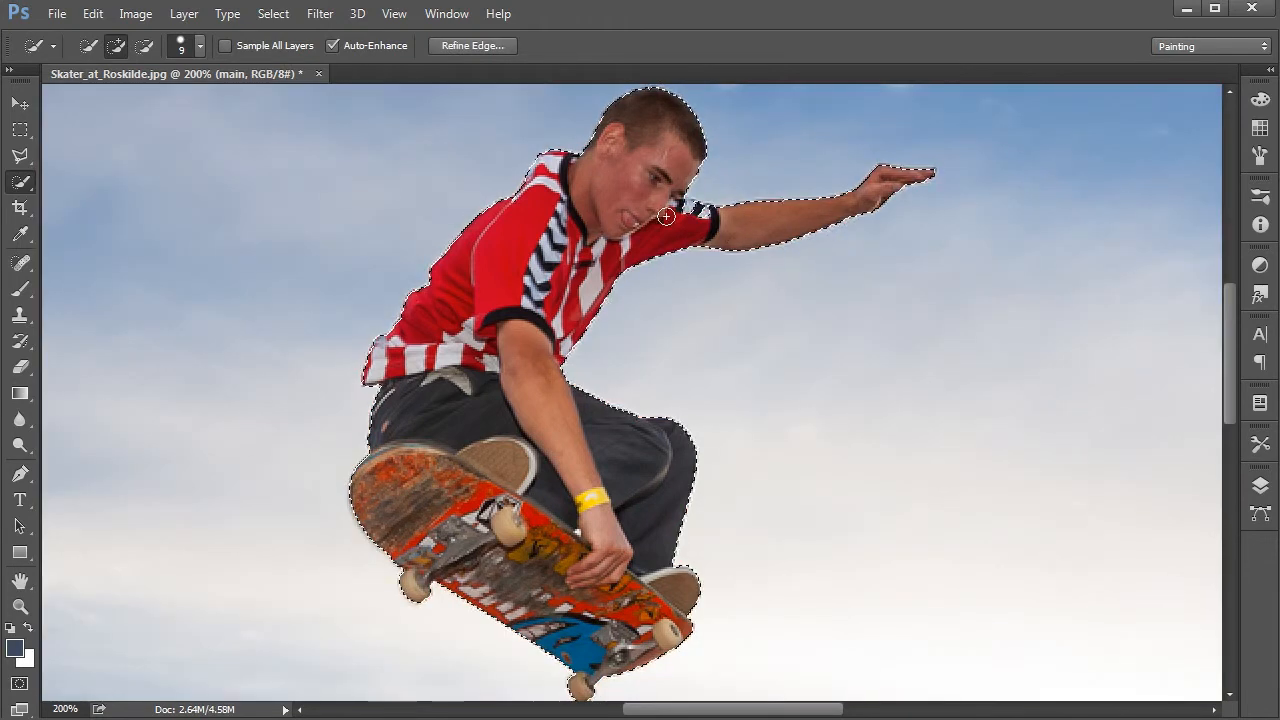
{"action": "key", "text": "q"}
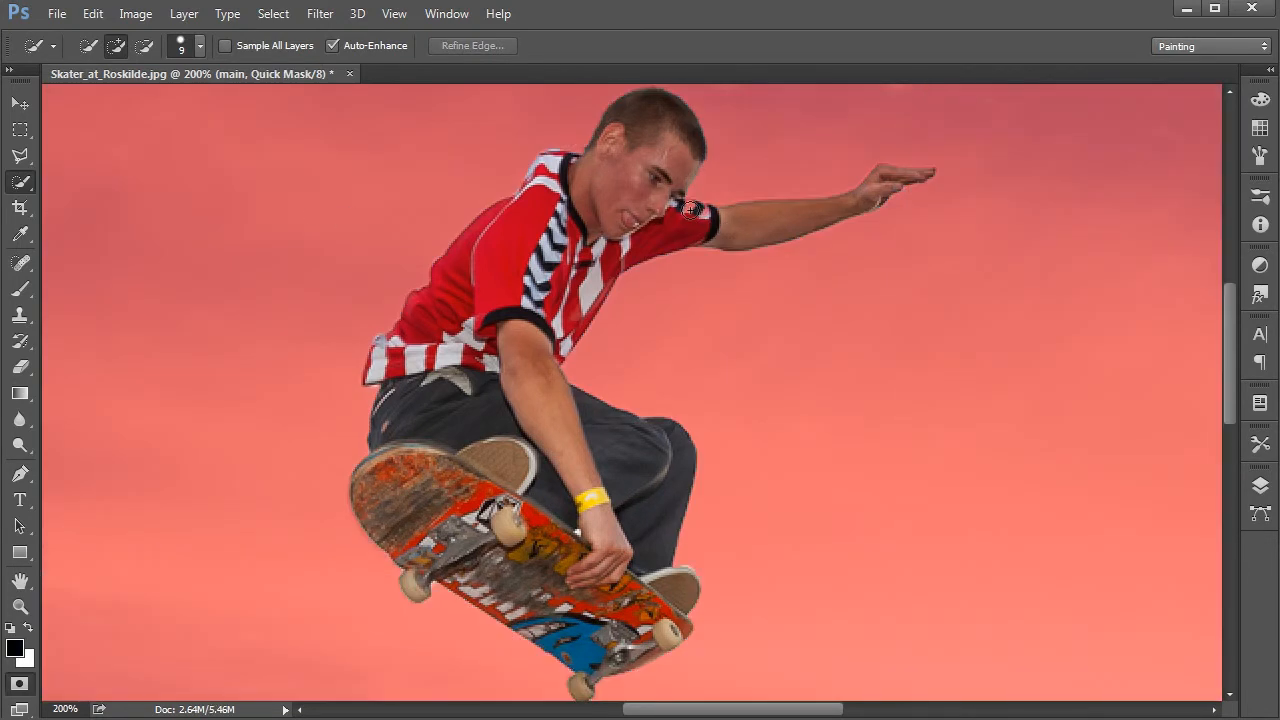
{"action": "key", "text": "q"}
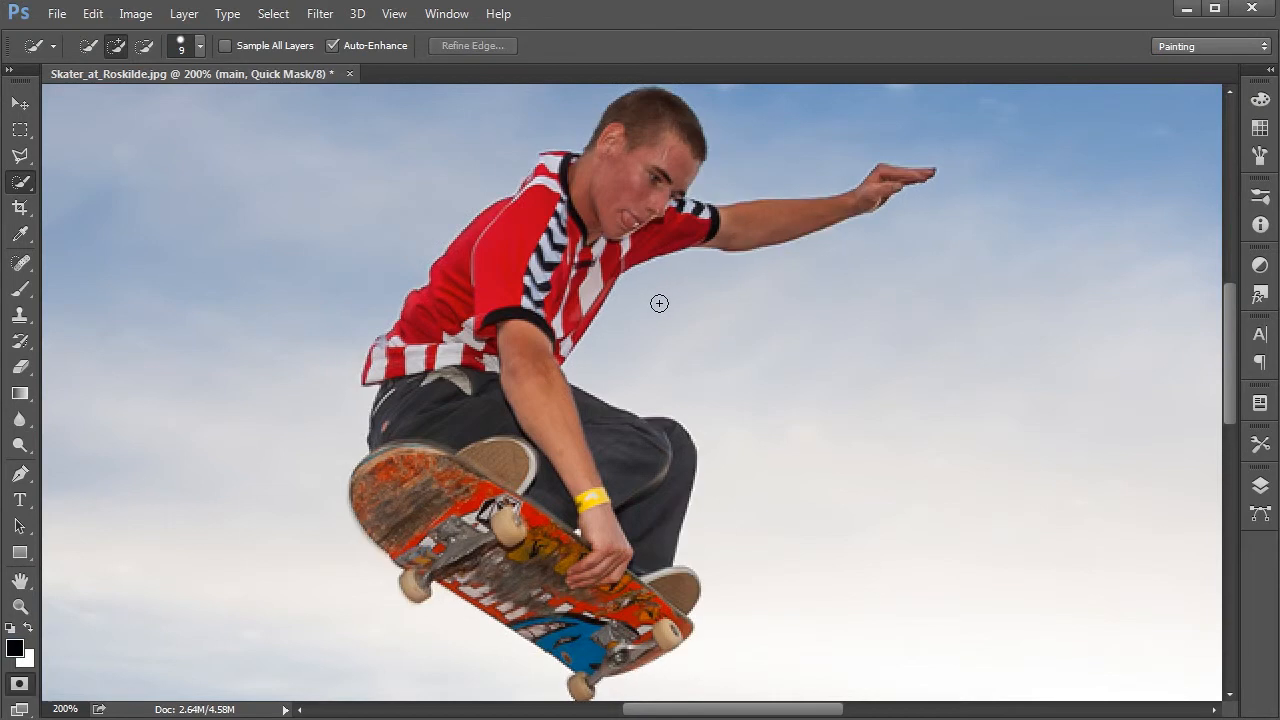
{"action": "key", "text": "q"}
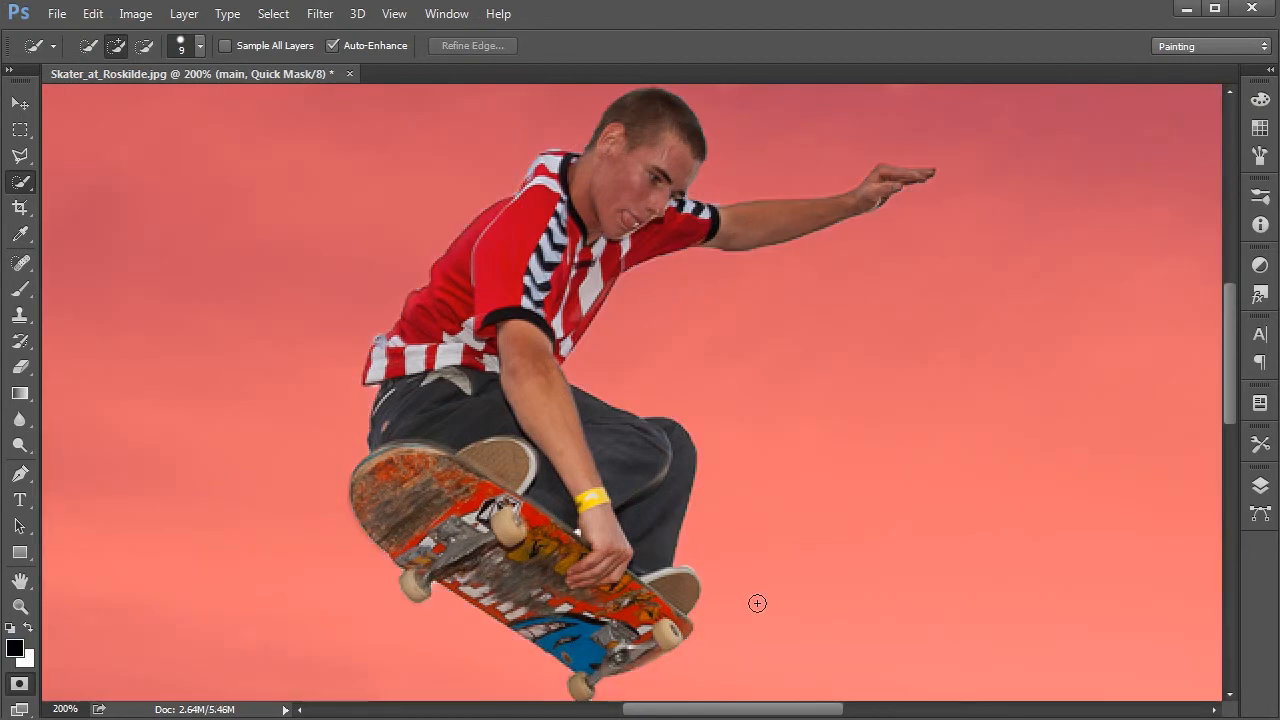
{"action": "key", "text": "q"}
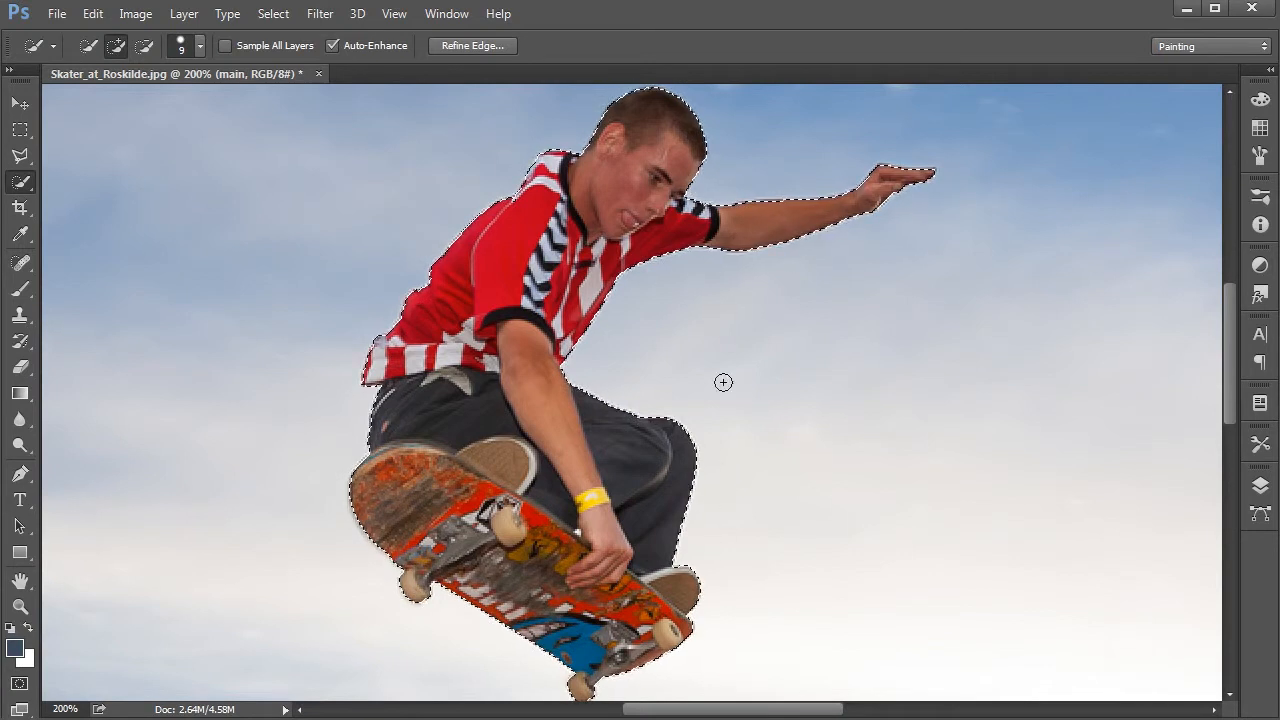
Step: Open Refine Edge for the skater selection, previewing the cut-out with the On Black view
{"action": "left_click", "coordinate": [498, 45]}
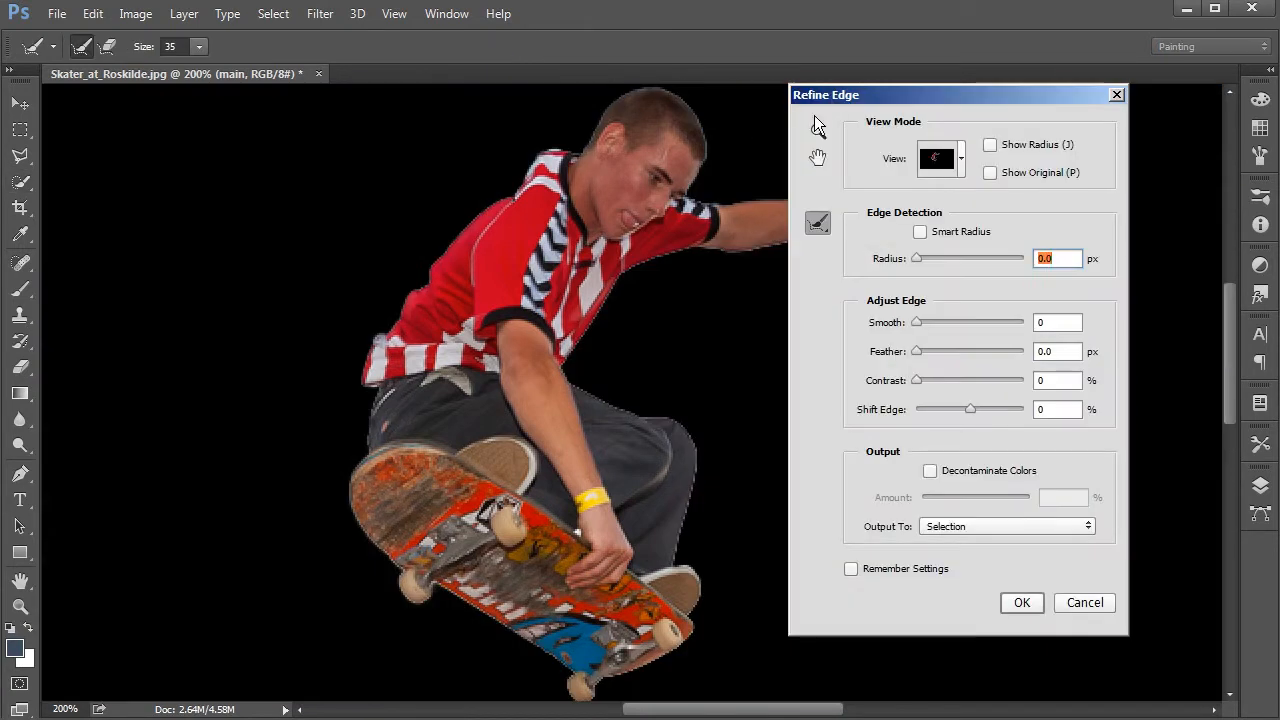
{"action": "key", "text": "space"}
{"action": "left_click_drag", "start_coordinate": [620, 250], "coordinate": [488, 247]}
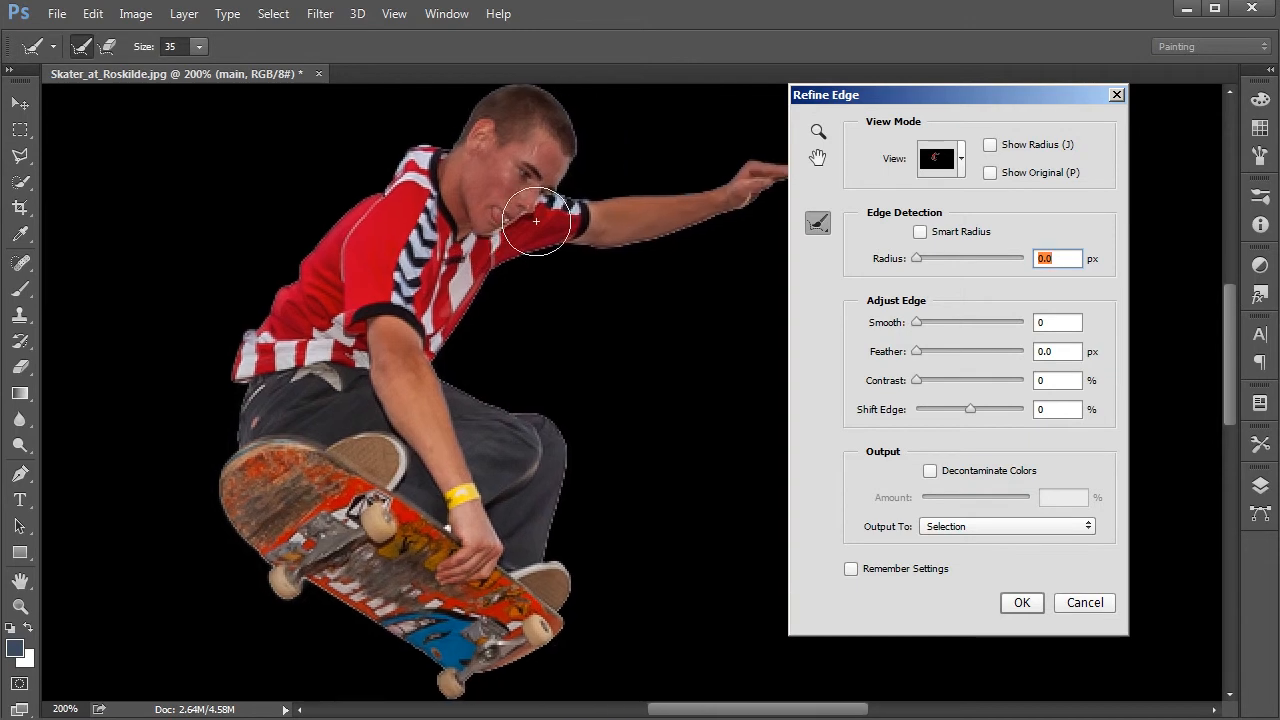
{"action": "left_click", "coordinate": [960, 162]}
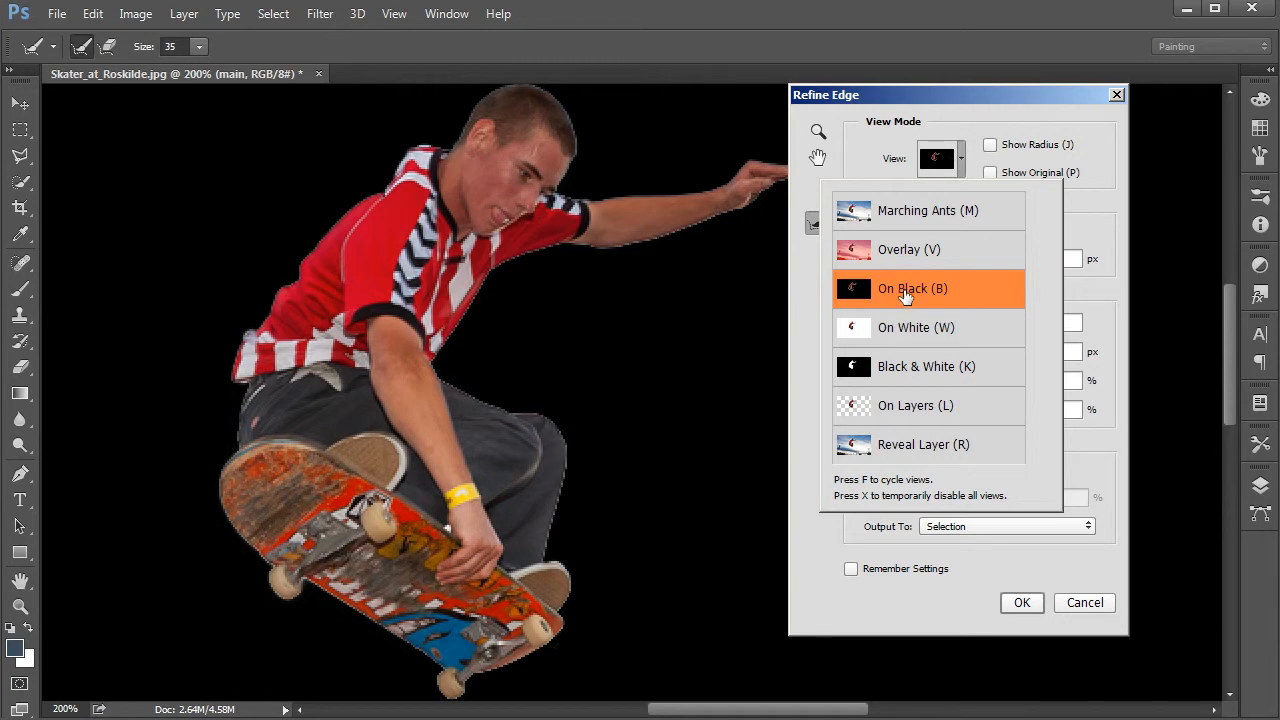
{"action": "left_click", "coordinate": [840, 94]}
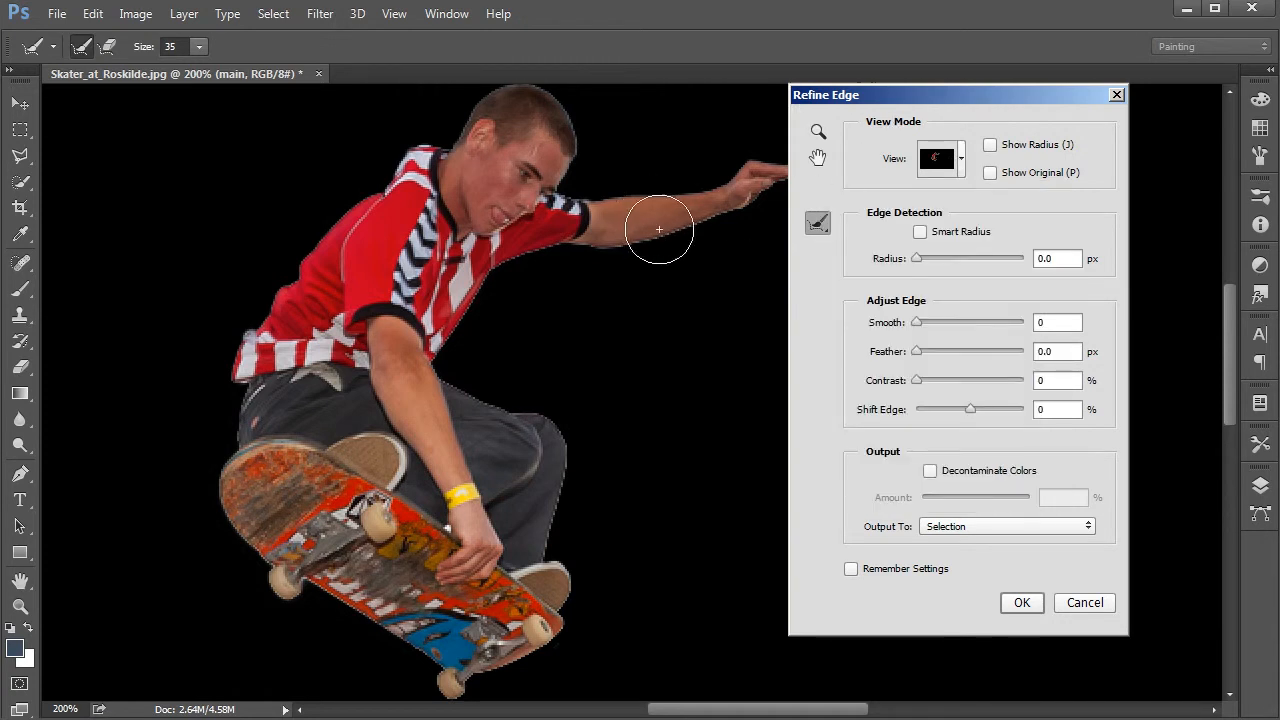
Step: Set the selection edge's Smooth to 2 and Shift Edge to -7%
{"action": "mouse_move", "coordinate": [404, 463]}
{"action": "left_mouse_down"}
{"action": "mouse_move", "coordinate": [439, 441]}
{"action": "mouse_move", "coordinate": [400, 463]}
{"action": "left_mouse_up"}
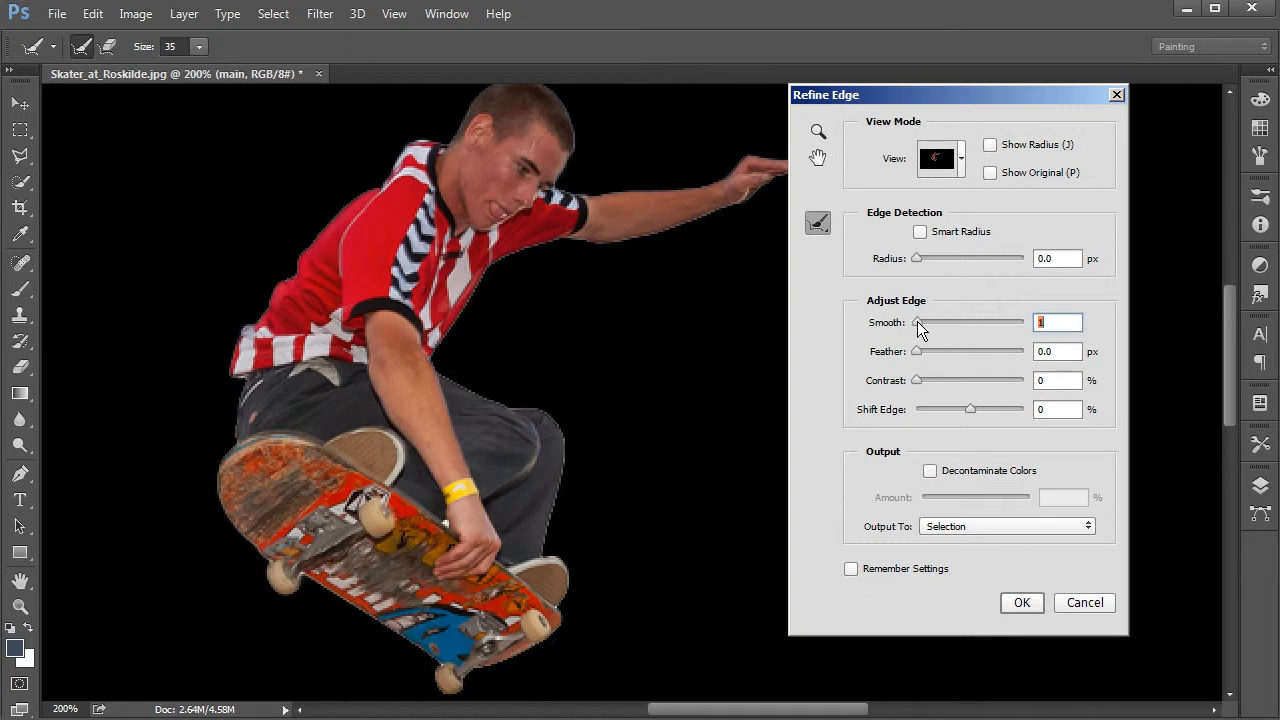
{"action": "left_click_drag", "start_coordinate": [919, 320], "coordinate": [918, 320]}
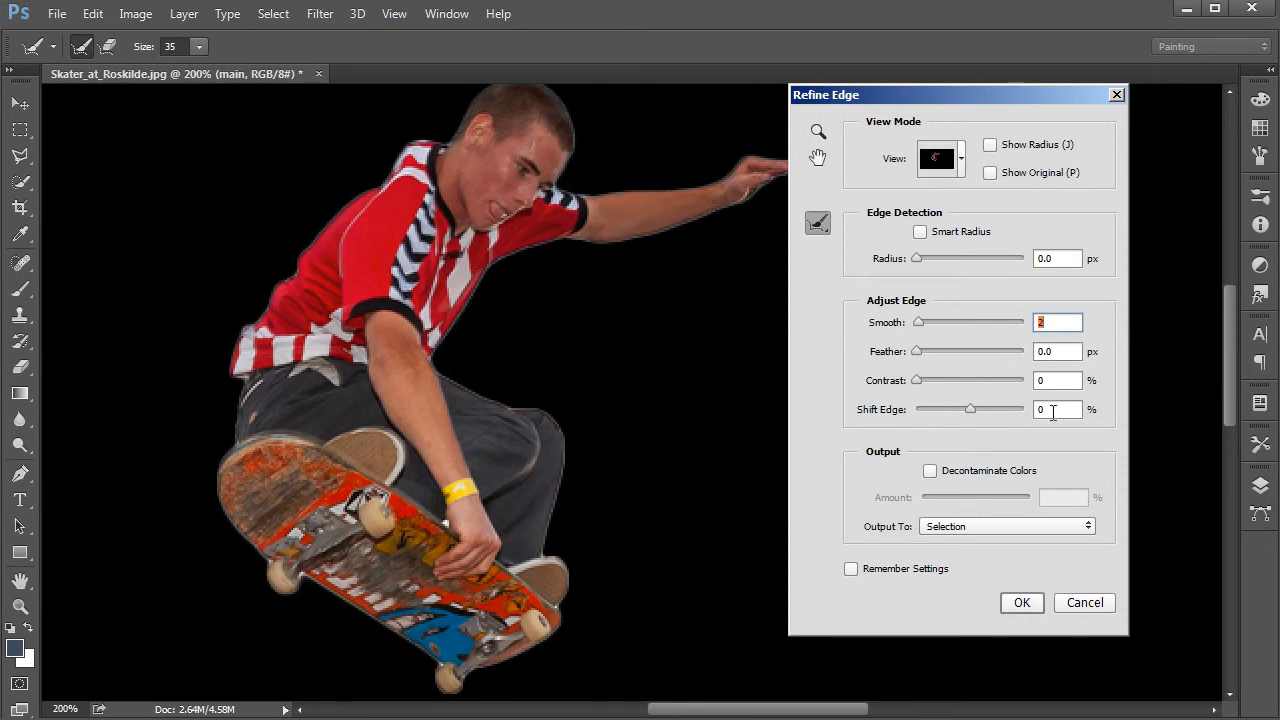
{"action": "left_click", "coordinate": [1046, 409]}
{"action": "key", "text": "Down"}
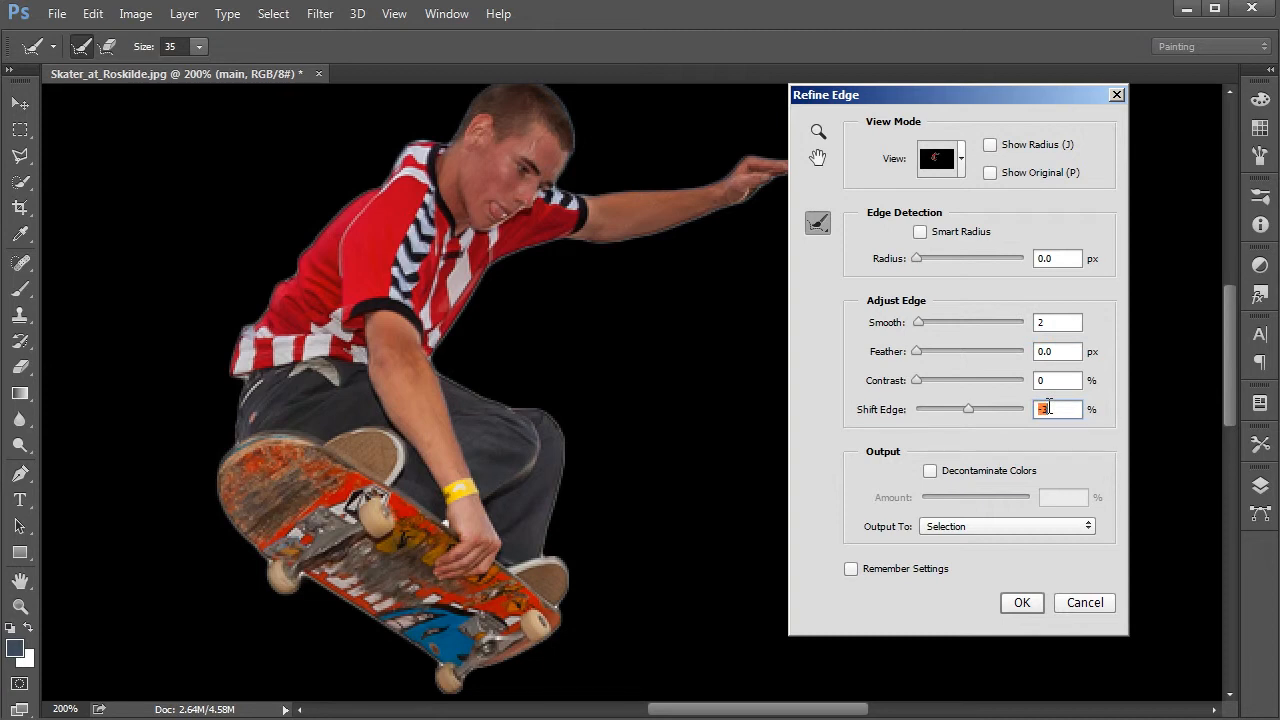
{"action": "left_click", "coordinate": [1046, 378]}
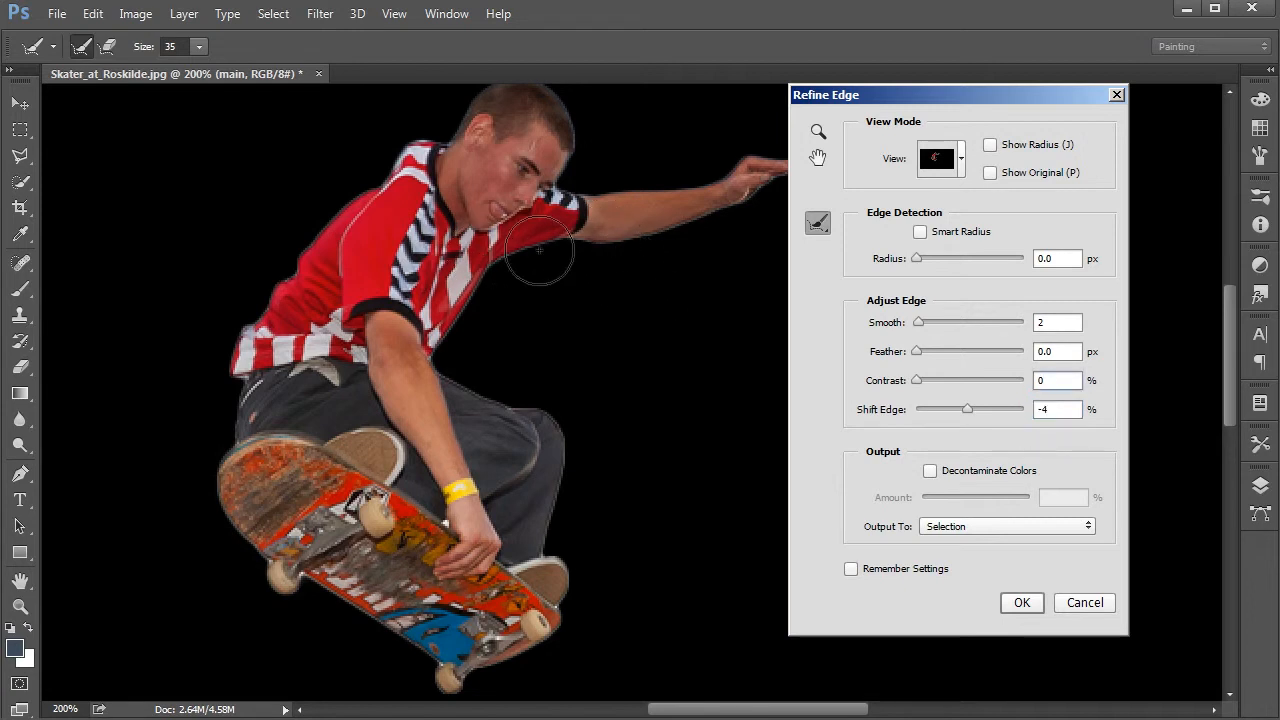
{"action": "left_click", "coordinate": [1056, 410]}
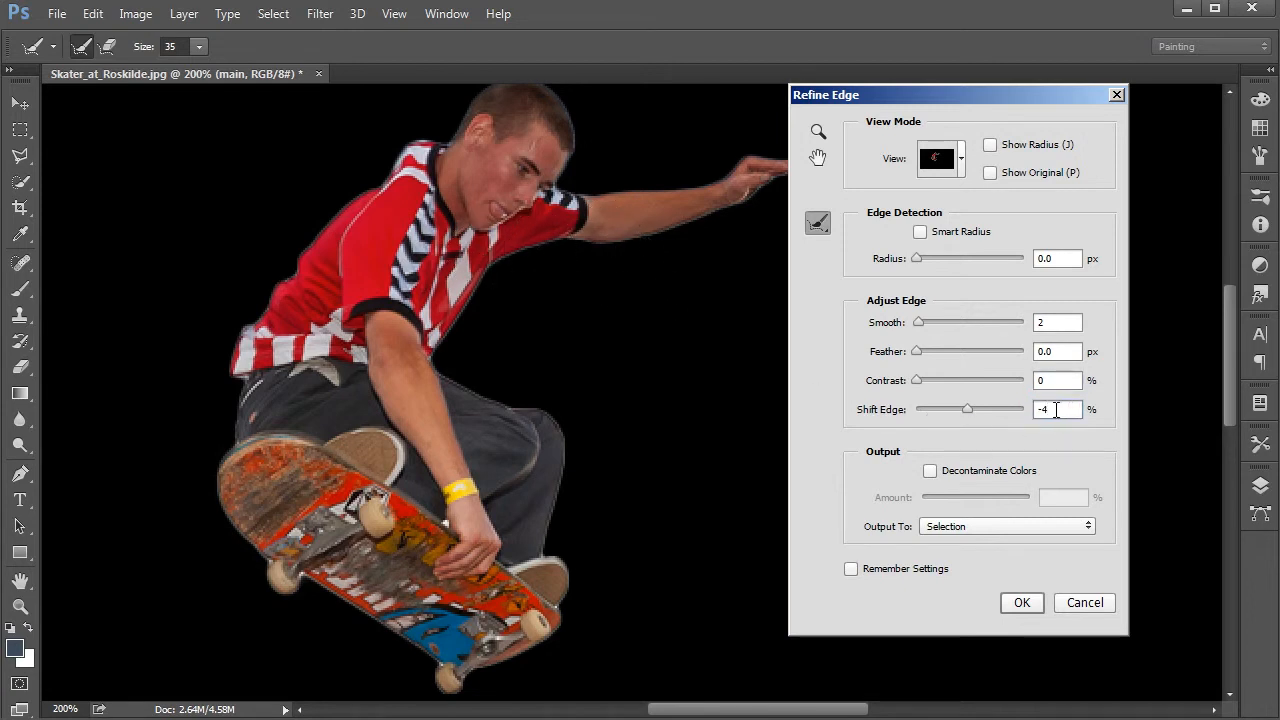
{"action": "key", "text": "Down"}
{"action": "key", "text": "Down"}
{"action": "key", "text": "Down"}
{"action": "left_click", "coordinate": [1055, 382]}
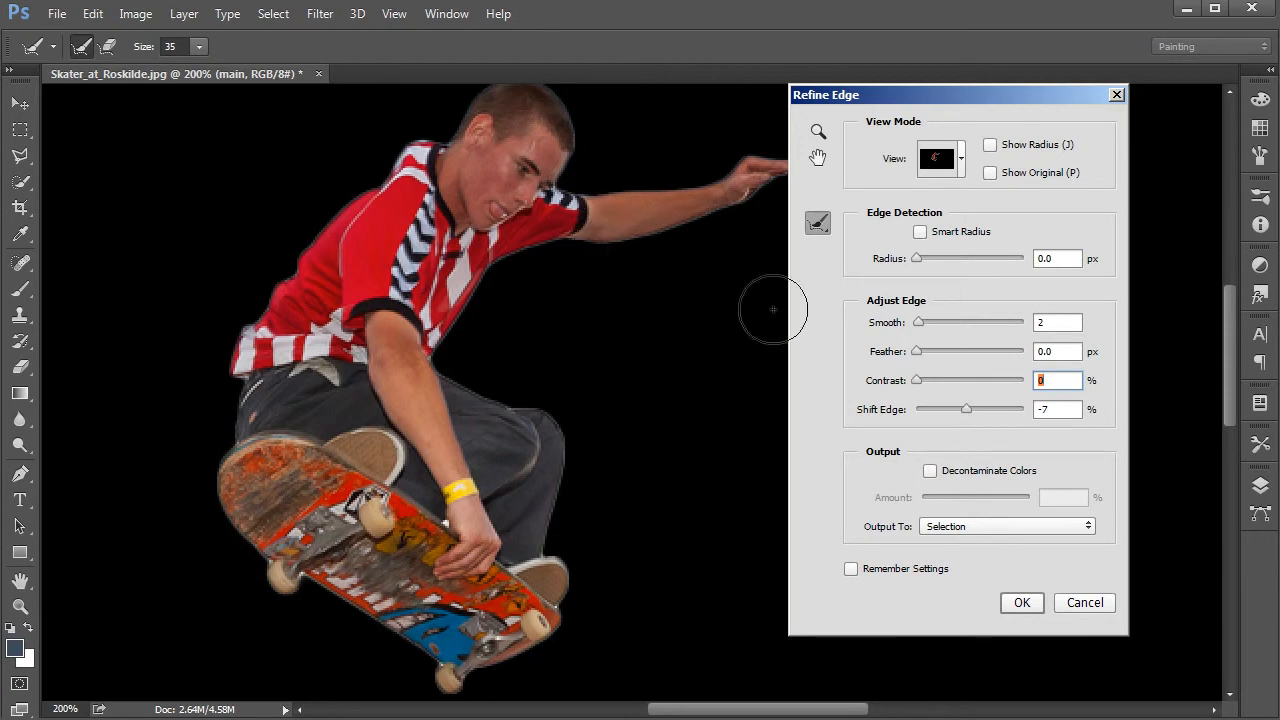
Step: Output the refined skater selection to a new layer with Decontaminate Colors off
{"action": "left_click", "coordinate": [957, 530]}
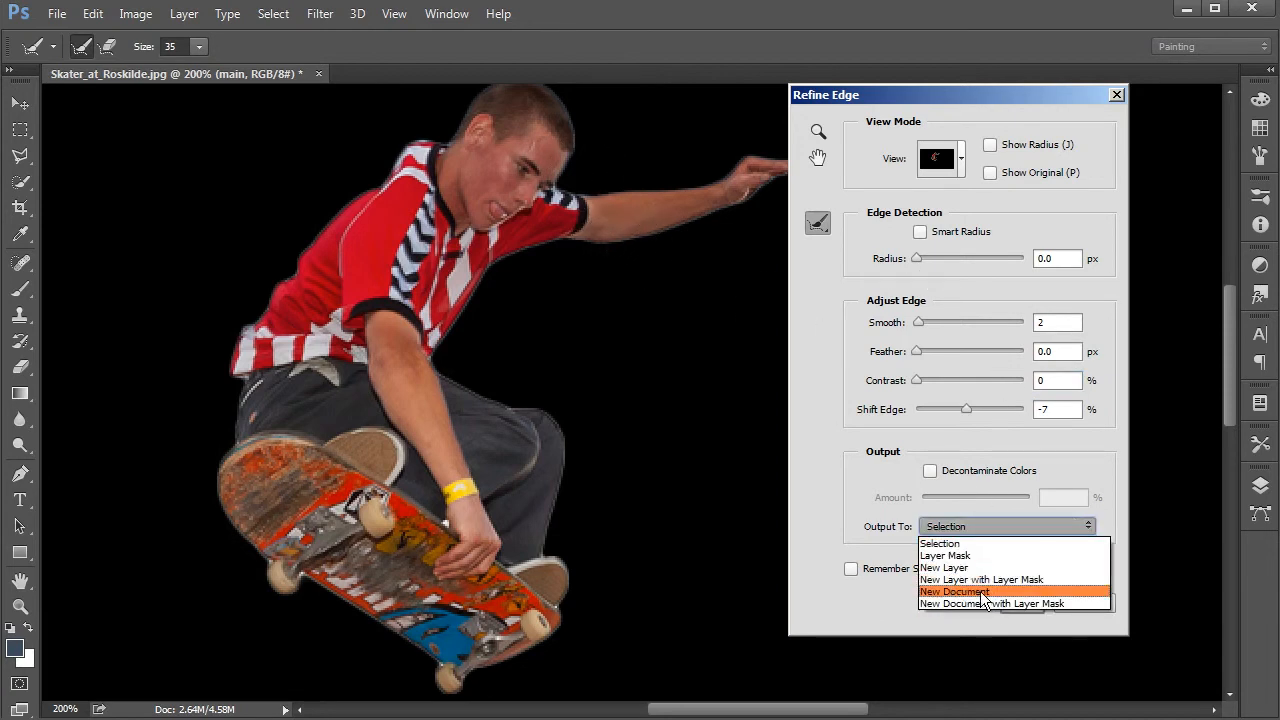
{"action": "left_click", "coordinate": [955, 568]}
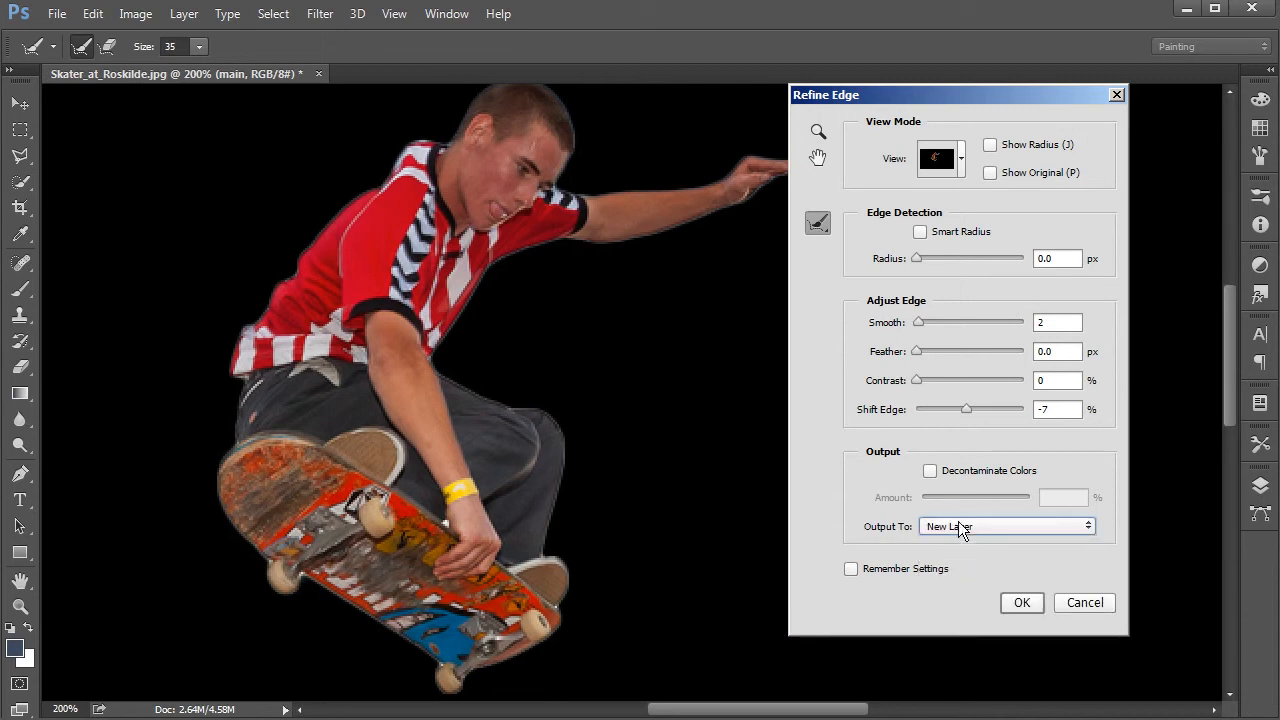
{"action": "left_click", "coordinate": [929, 471]}
{"action": "left_click", "coordinate": [930, 472]}
{"action": "left_click", "coordinate": [929, 472]}
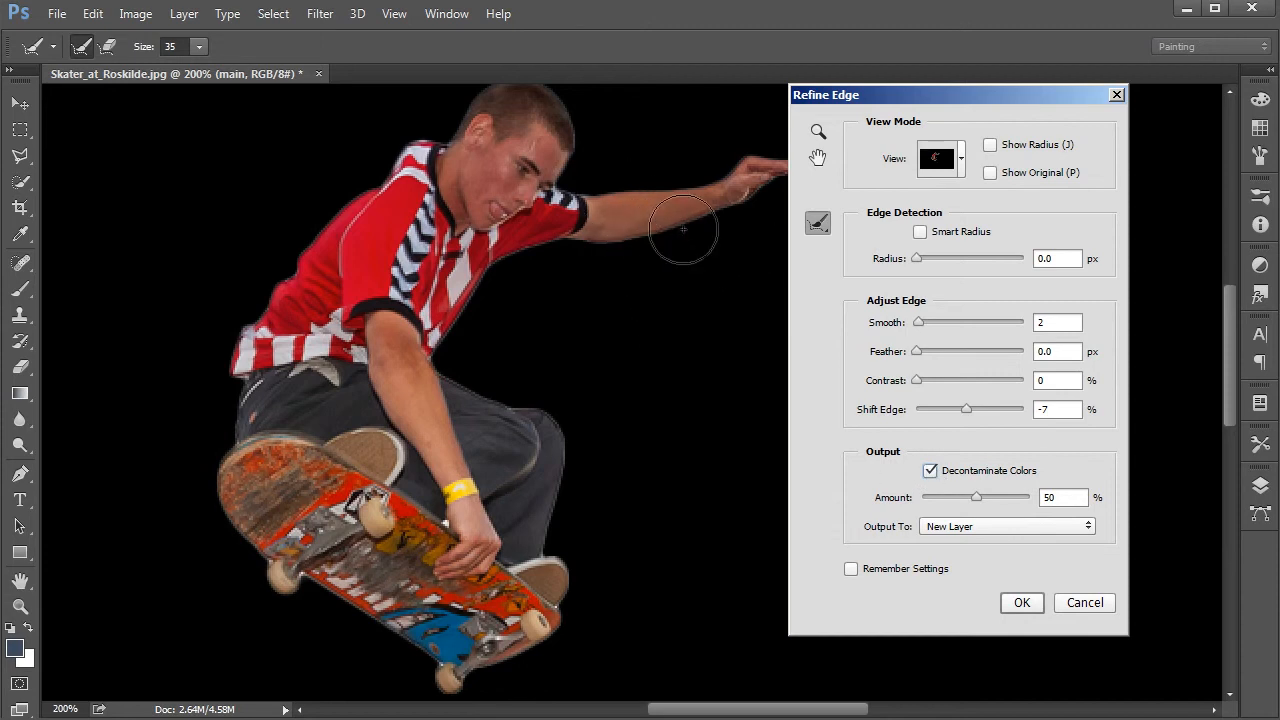
{"action": "left_click", "coordinate": [931, 472]}
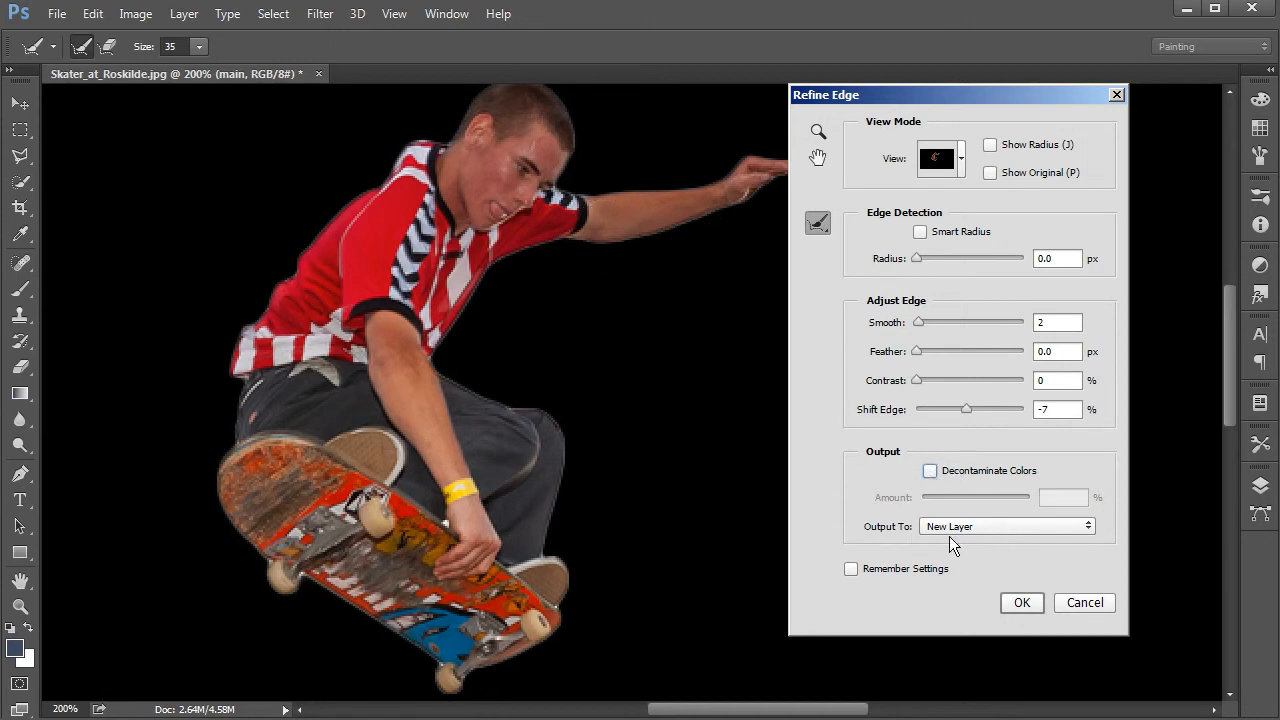
{"action": "left_click", "coordinate": [1022, 603]}
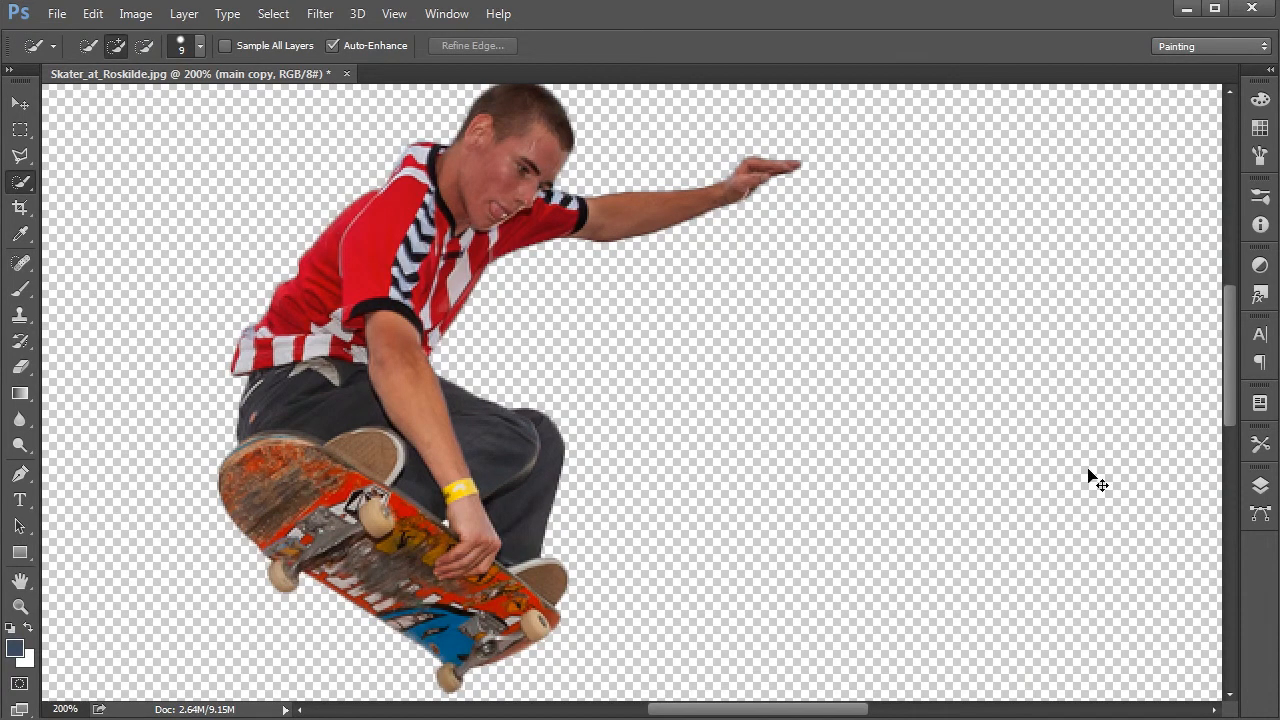
Step: Select a rectangular area around the cut-out skater on the main copy layer and copy it to a new layer
{"action": "key", "text": "ctrl+minus"}
{"action": "key", "text": "ctrl+minus"}
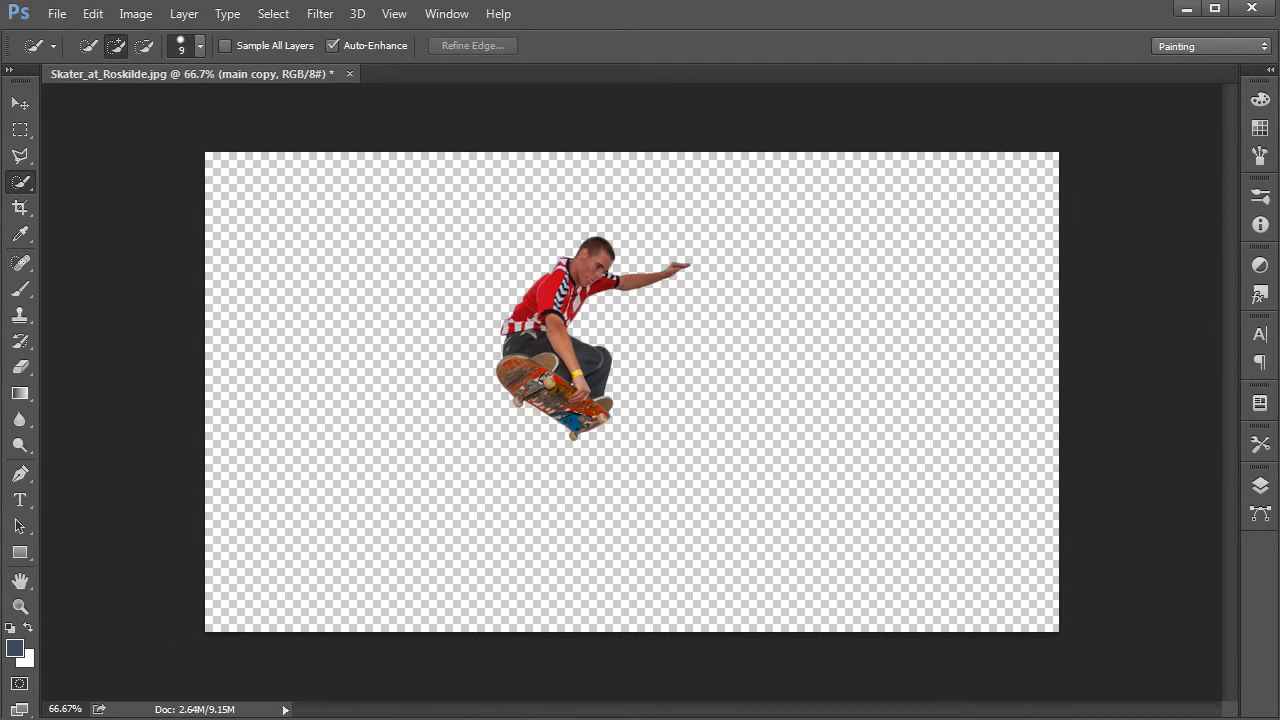
{"action": "left_click", "coordinate": [21, 104]}
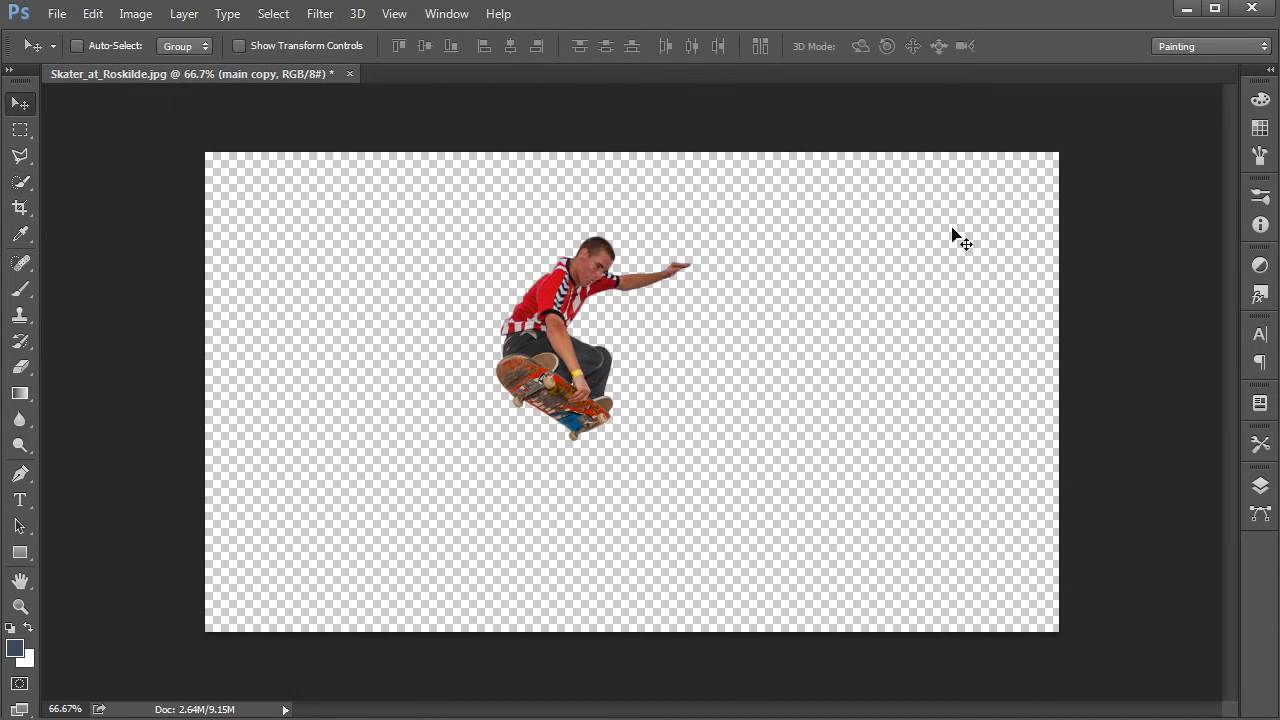
{"action": "mouse_move", "coordinate": [621, 273]}
{"action": "left_mouse_down"}
{"action": "mouse_move", "coordinate": [640, 305]}
{"action": "mouse_move", "coordinate": [765, 325]}
{"action": "mouse_move", "coordinate": [871, 204]}
{"action": "mouse_move", "coordinate": [889, 213]}
{"action": "mouse_move", "coordinate": [774, 378]}
{"action": "mouse_move", "coordinate": [471, 413]}
{"action": "mouse_move", "coordinate": [350, 182]}
{"action": "mouse_move", "coordinate": [594, 144]}
{"action": "mouse_move", "coordinate": [811, 239]}
{"action": "mouse_move", "coordinate": [629, 364]}
{"action": "mouse_move", "coordinate": [588, 284]}
{"action": "mouse_move", "coordinate": [613, 256]}
{"action": "left_mouse_up"}
{"action": "left_click", "coordinate": [20, 130]}
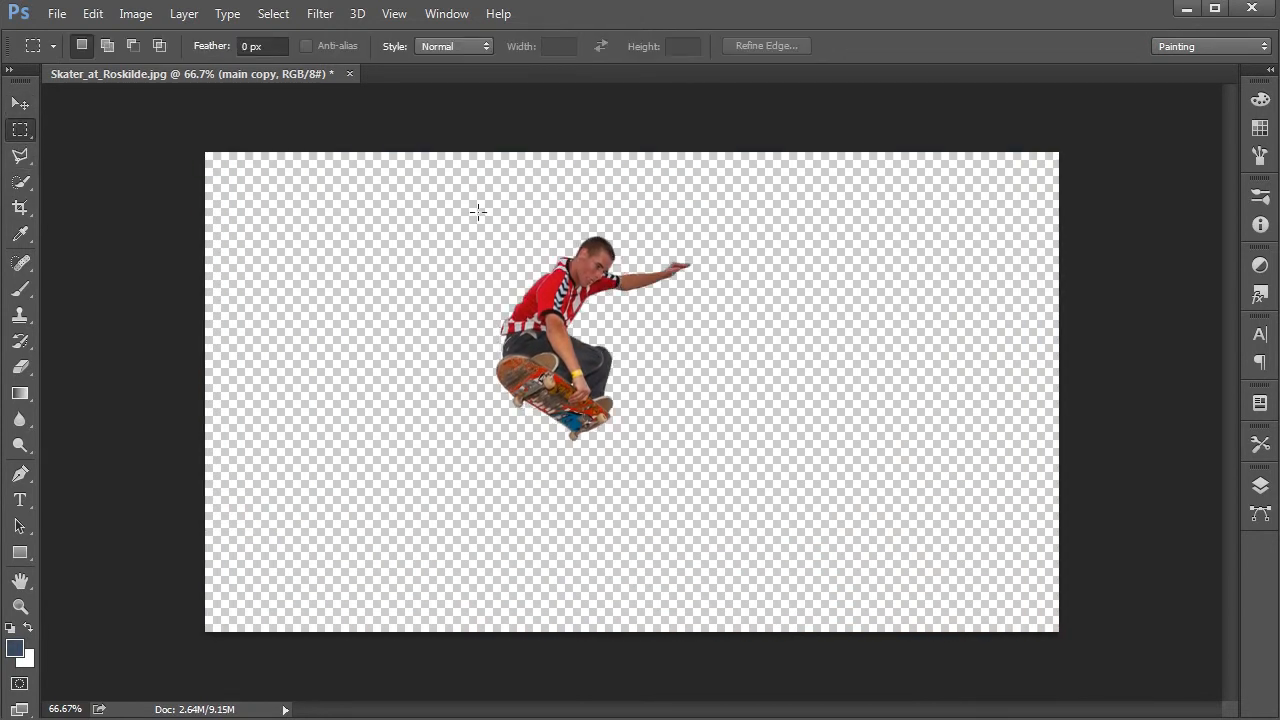
{"action": "left_click_drag", "start_coordinate": [437, 197], "coordinate": [733, 484]}
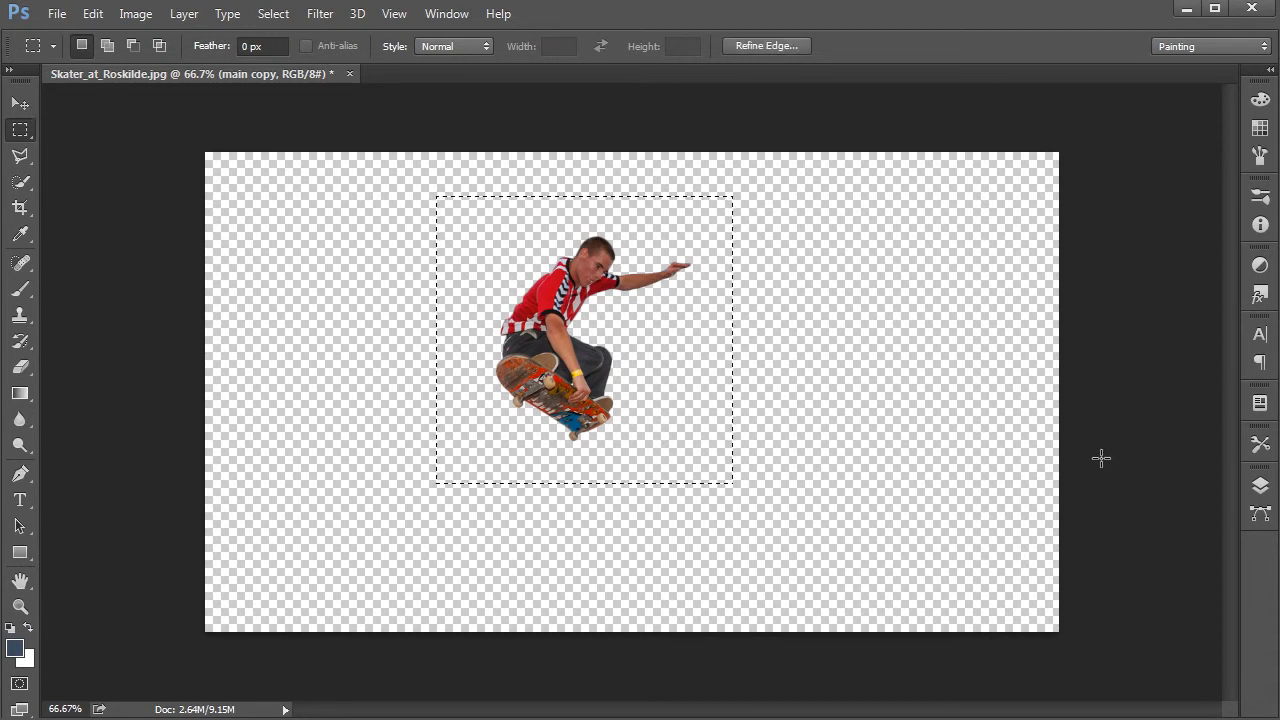
{"action": "left_click", "coordinate": [1260, 487]}
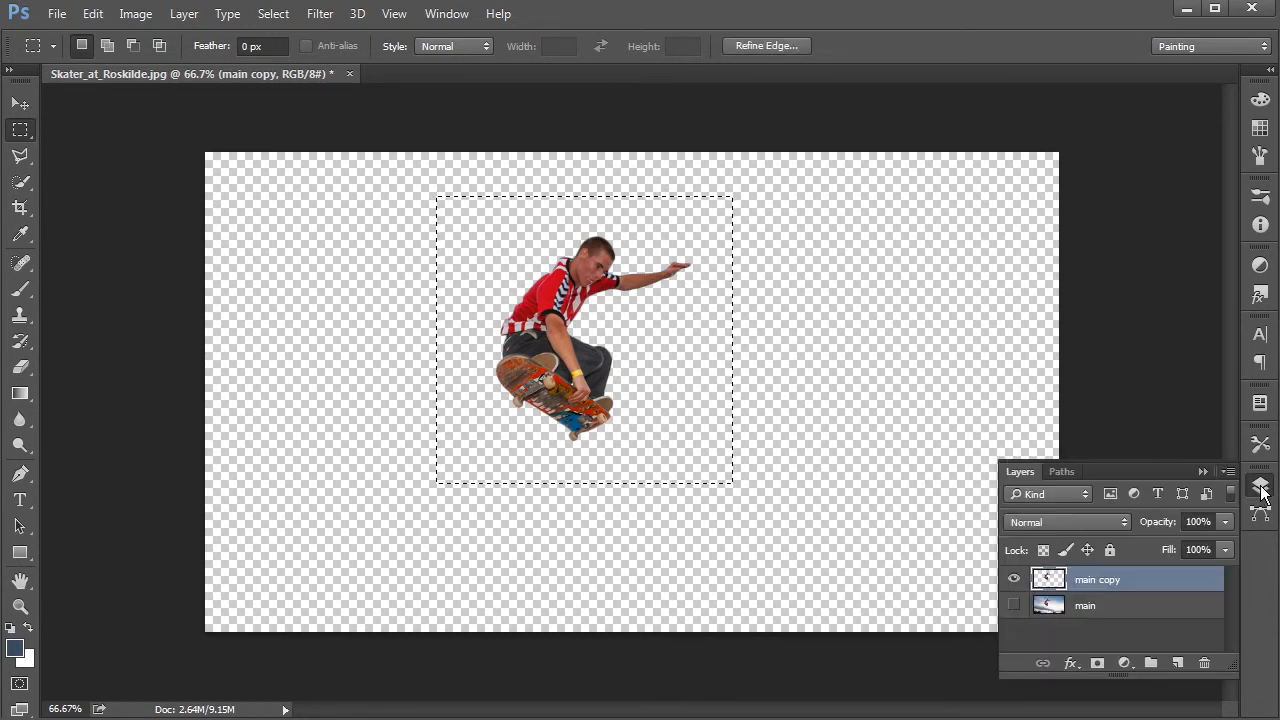
{"action": "key", "text": "ctrl+j"}
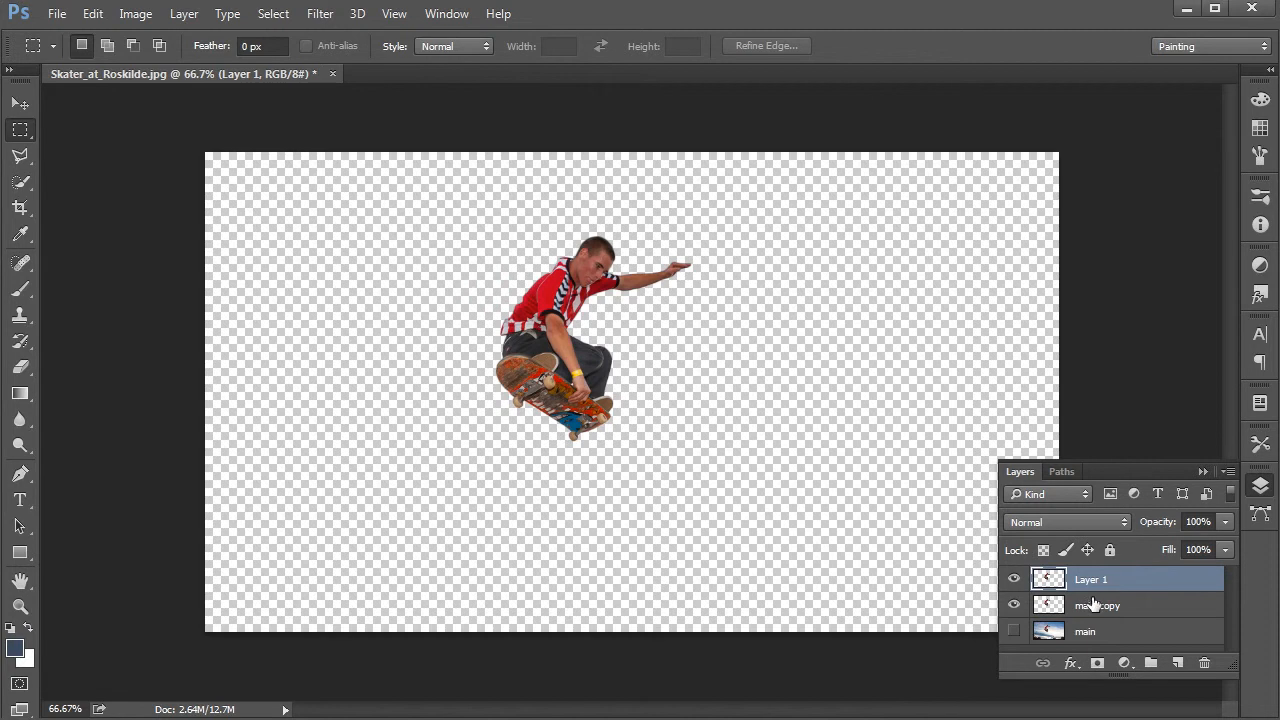
Step: Delete the main copy layer
{"action": "left_click", "coordinate": [1088, 607]}
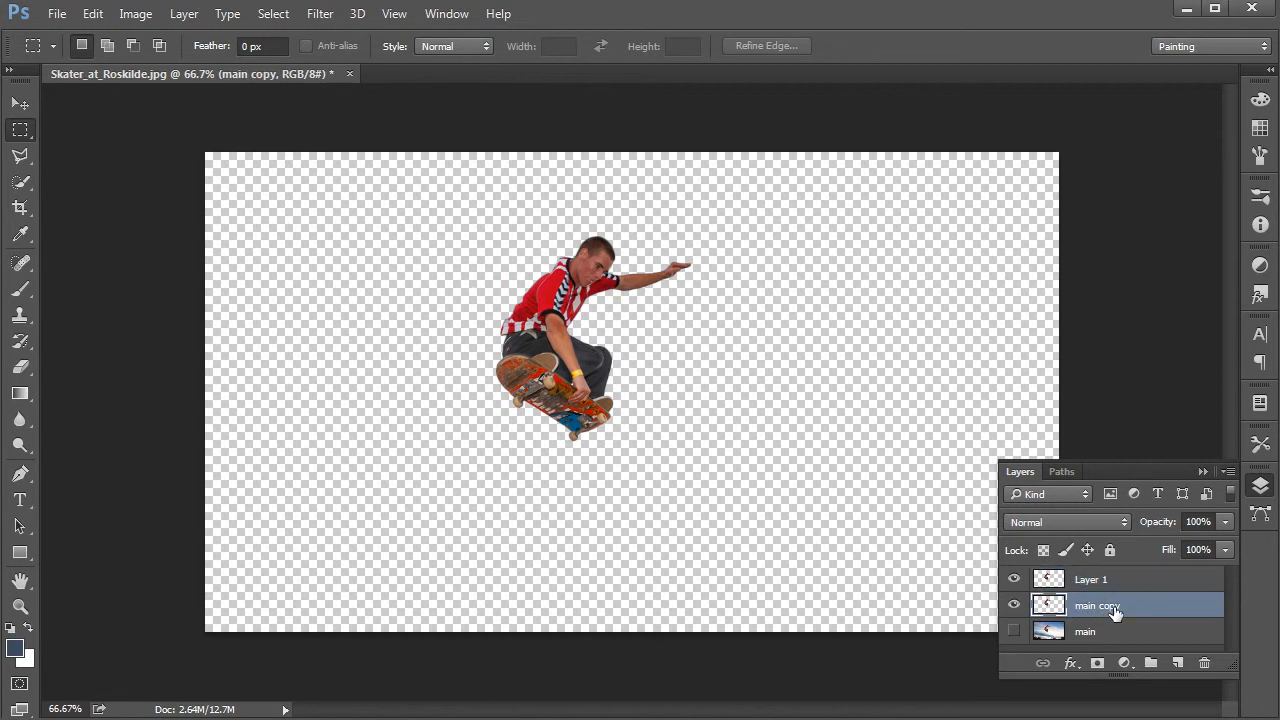
{"action": "left_click", "coordinate": [1204, 664]}
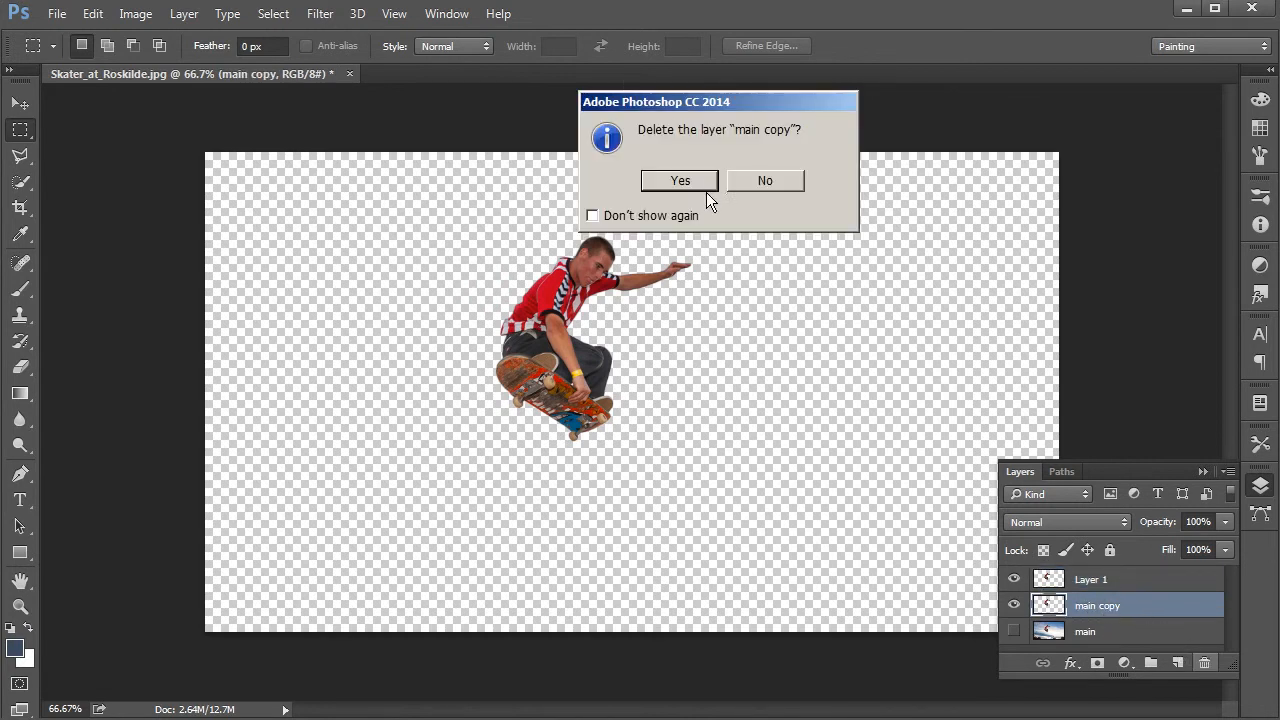
{"action": "left_click", "coordinate": [682, 179]}
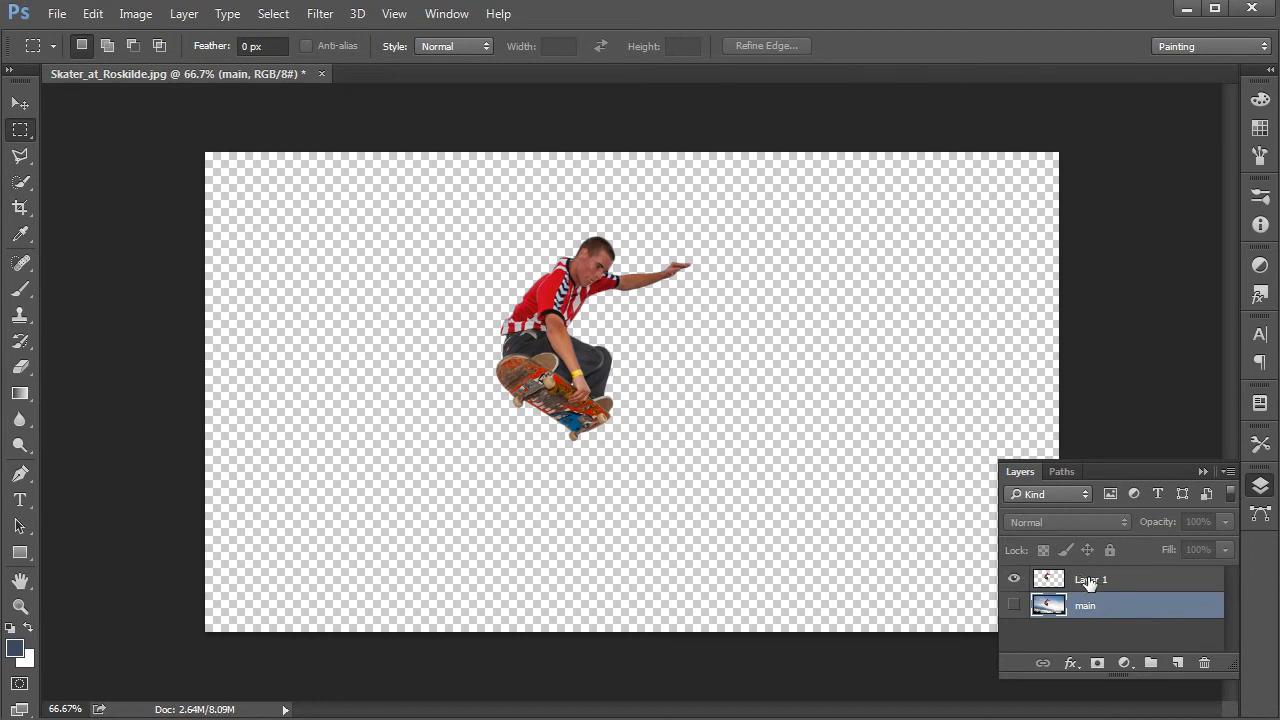
Step: Try moving the cut-out skater on Layer 1, and undo the move
{"action": "left_click", "coordinate": [1080, 582]}
{"action": "left_click", "coordinate": [20, 103]}
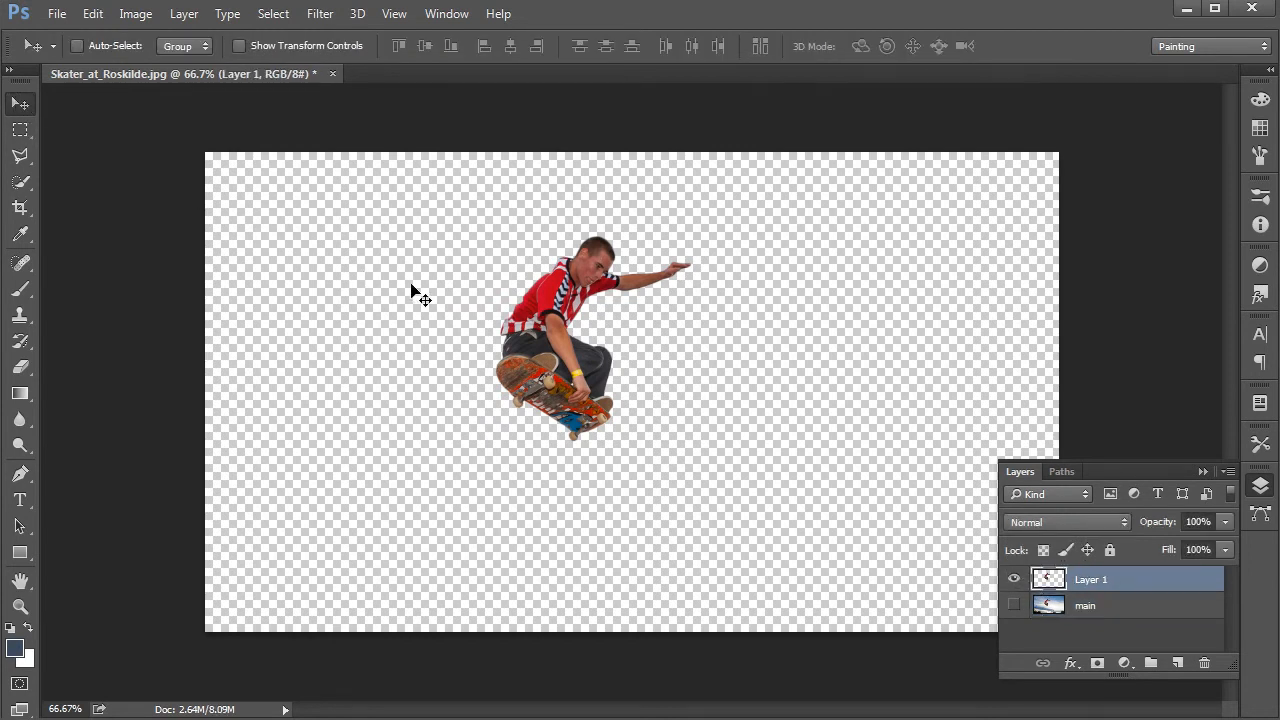
{"action": "left_click_drag", "start_coordinate": [478, 384], "coordinate": [562, 343]}
{"action": "key", "text": "ctrl+z"}
Step: Show the main layer and make it the active layer
{"action": "left_click", "coordinate": [1014, 607]}
{"action": "left_click", "coordinate": [1112, 606]}
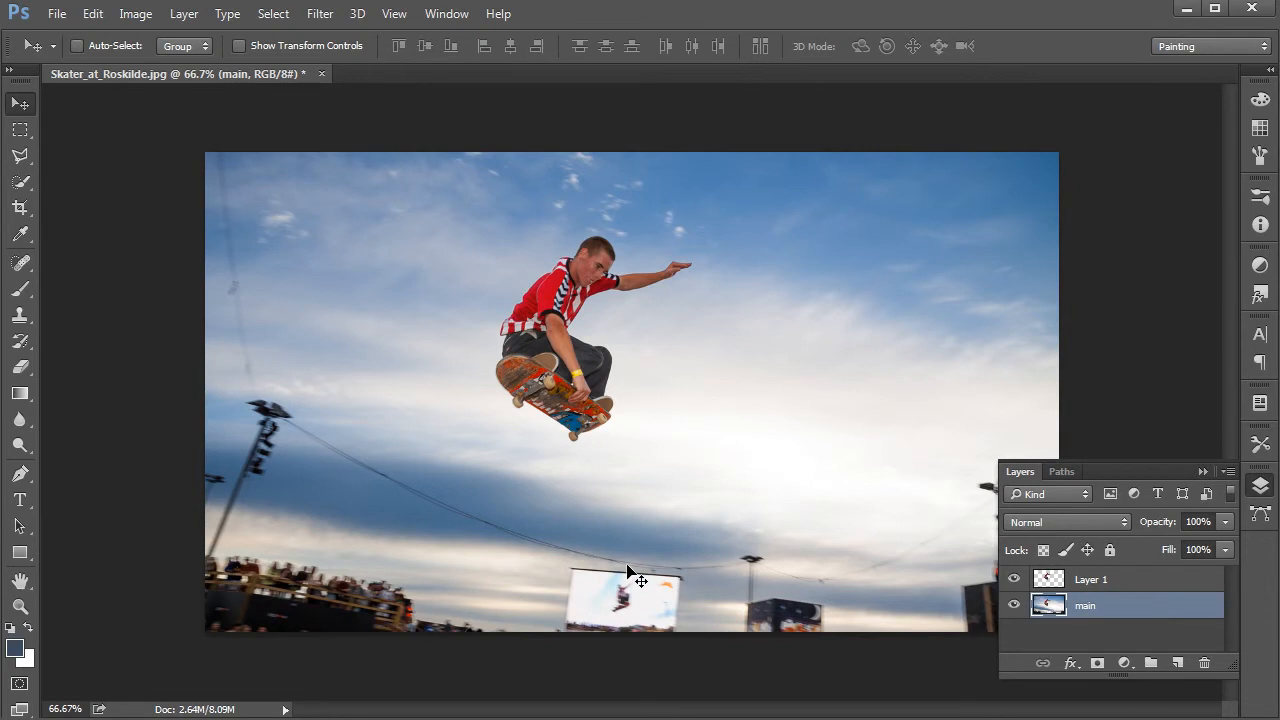
{"action": "key", "text": "ctrl+plus"}
{"action": "left_click_drag", "start_coordinate": [620, 499], "coordinate": [598, 334]}
{"action": "key", "text": "ctrl+plus"}
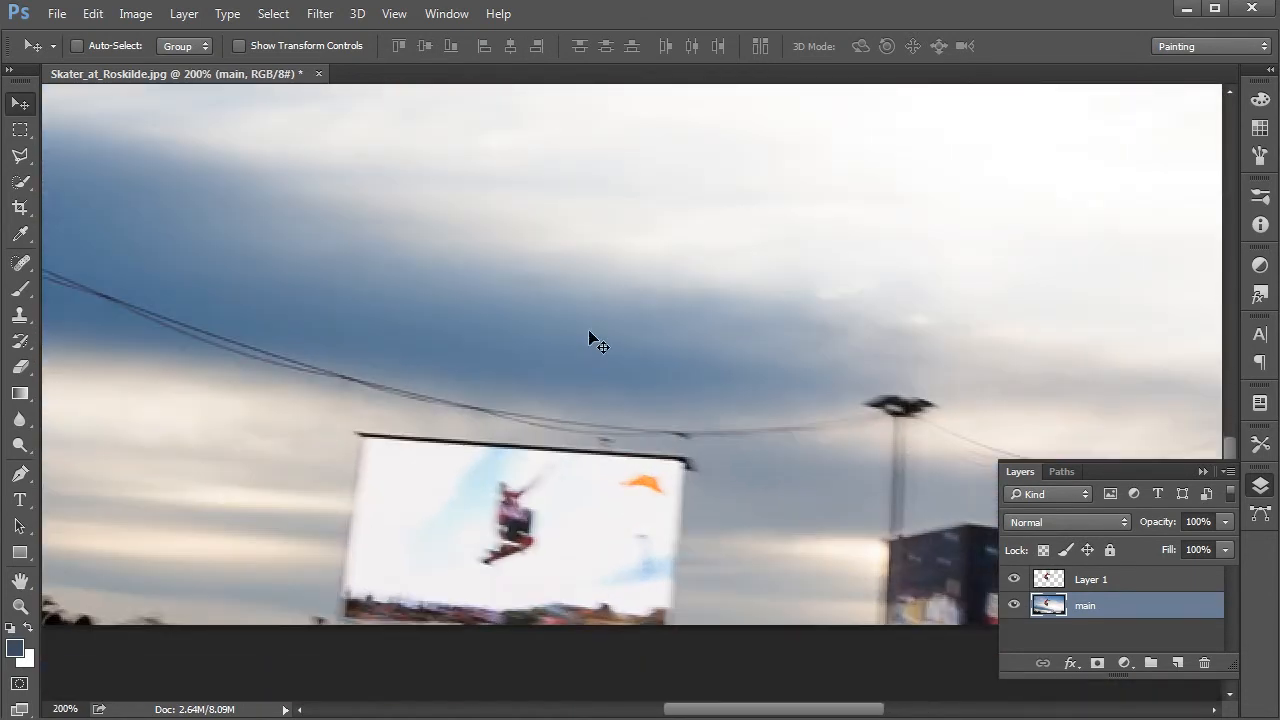
Step: Outline the small skater on the photo's big screen with the Polygonal Lasso, copy it to a new layer, and hide that layer
{"action": "left_click", "coordinate": [20, 157]}
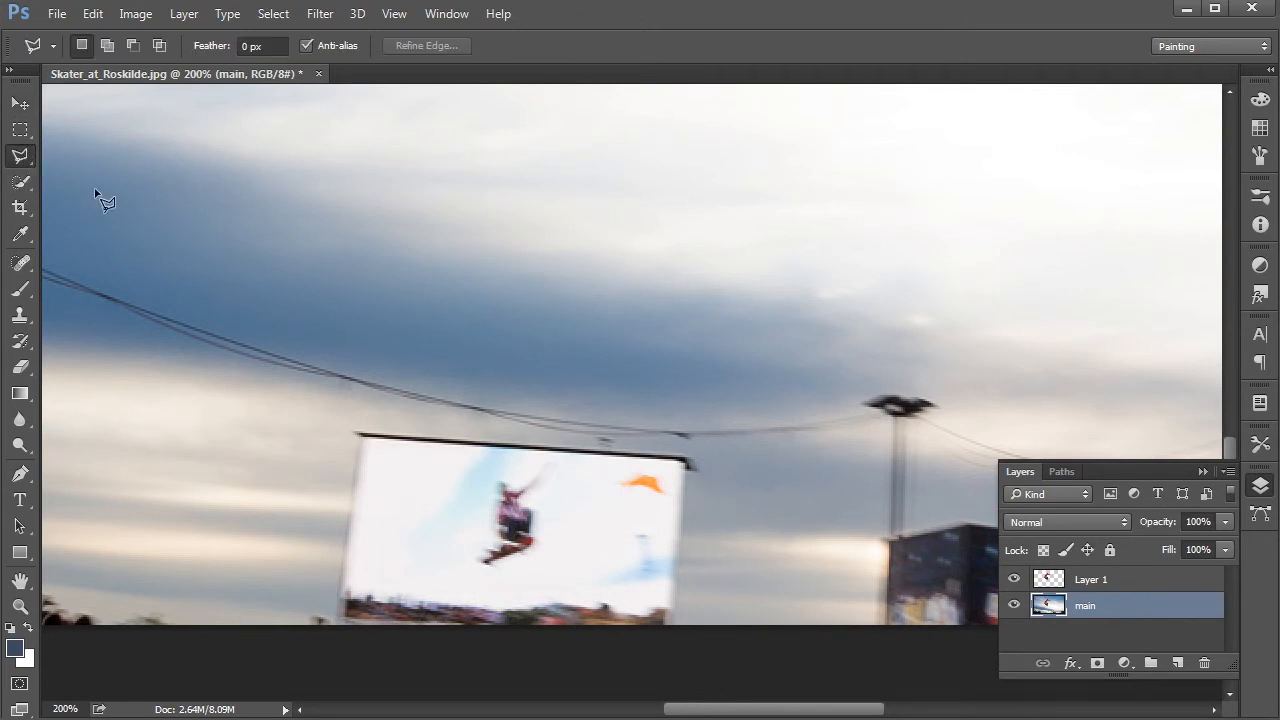
{"action": "left_click", "coordinate": [504, 566]}
{"action": "left_click", "coordinate": [534, 558]}
{"action": "left_click", "coordinate": [548, 541]}
{"action": "left_click", "coordinate": [538, 502]}
{"action": "left_click", "coordinate": [559, 462]}
{"action": "left_click", "coordinate": [533, 462]}
{"action": "left_click", "coordinate": [481, 481]}
{"action": "left_click", "coordinate": [460, 558]}
{"action": "left_click", "coordinate": [466, 578]}
{"action": "left_click", "coordinate": [502, 570]}
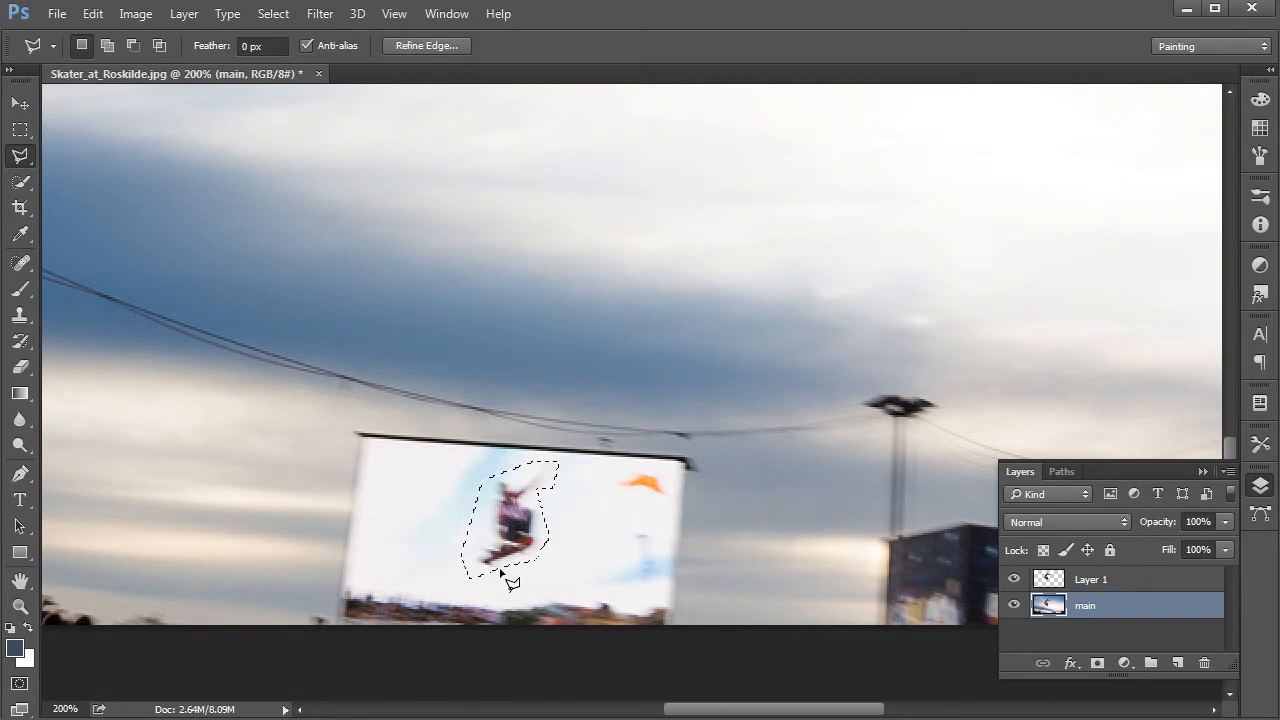
{"action": "key", "text": "ctrl+j"}
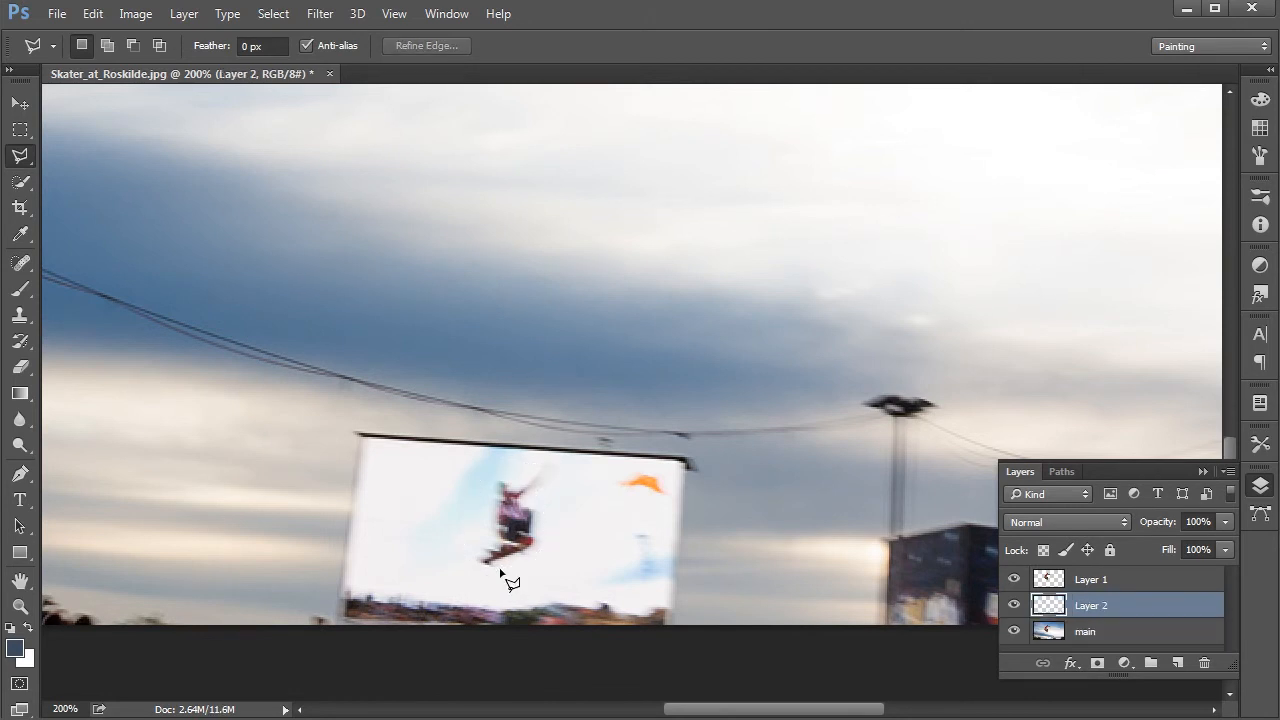
{"action": "left_click", "coordinate": [1014, 605]}
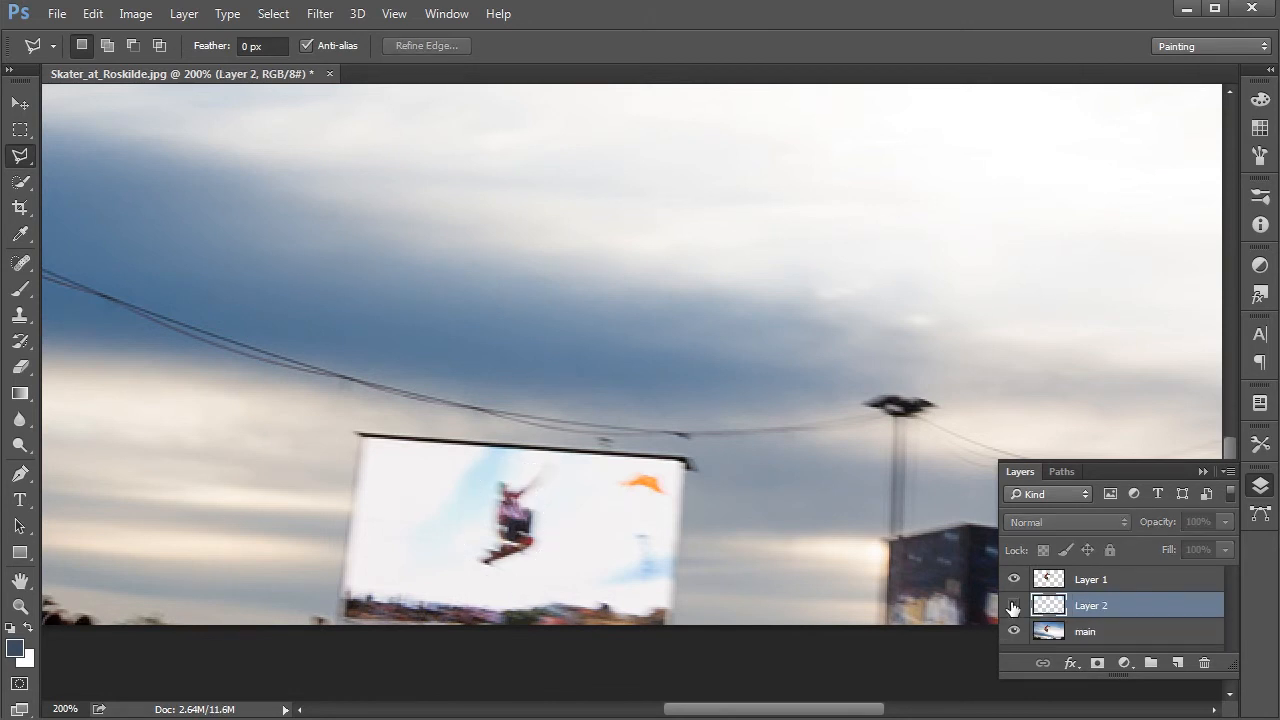
Step: Hide Layer 1 and Layer 2, and make the main layer the active layer
{"action": "left_click", "coordinate": [1014, 605]}
{"action": "left_click", "coordinate": [1014, 631]}
{"action": "left_click", "coordinate": [1014, 631]}
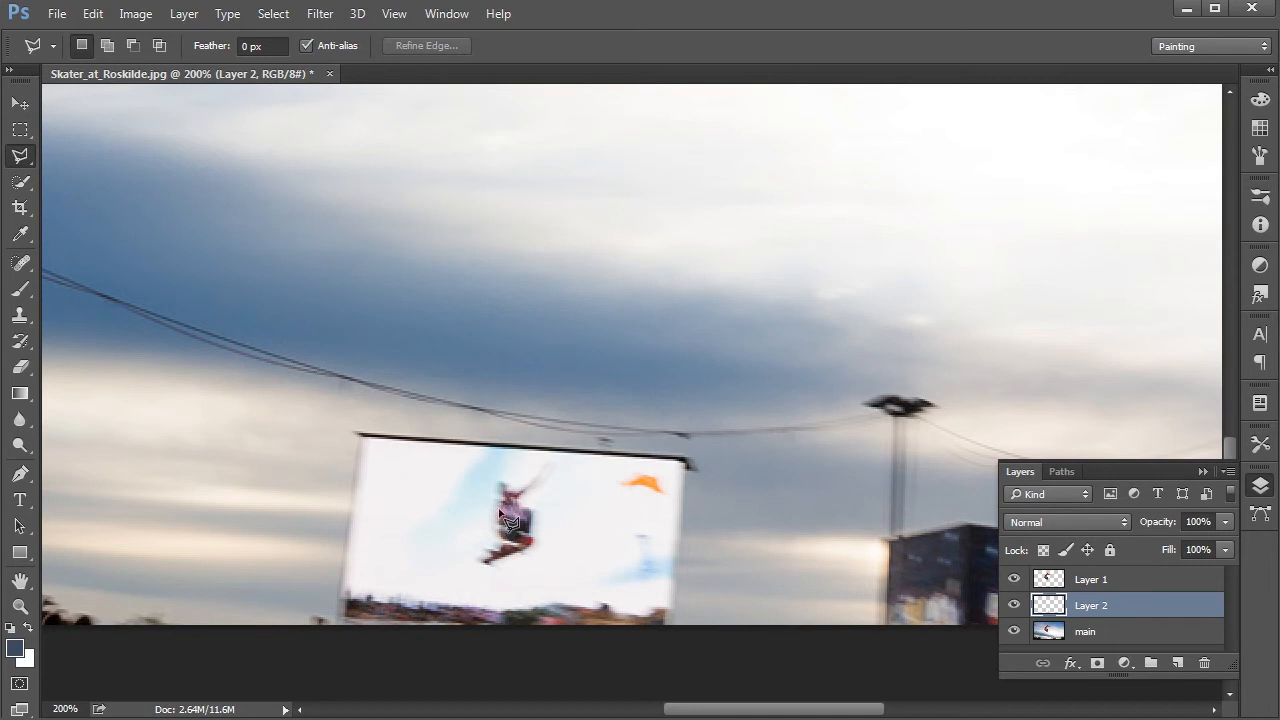
{"action": "left_click", "coordinate": [1014, 605]}
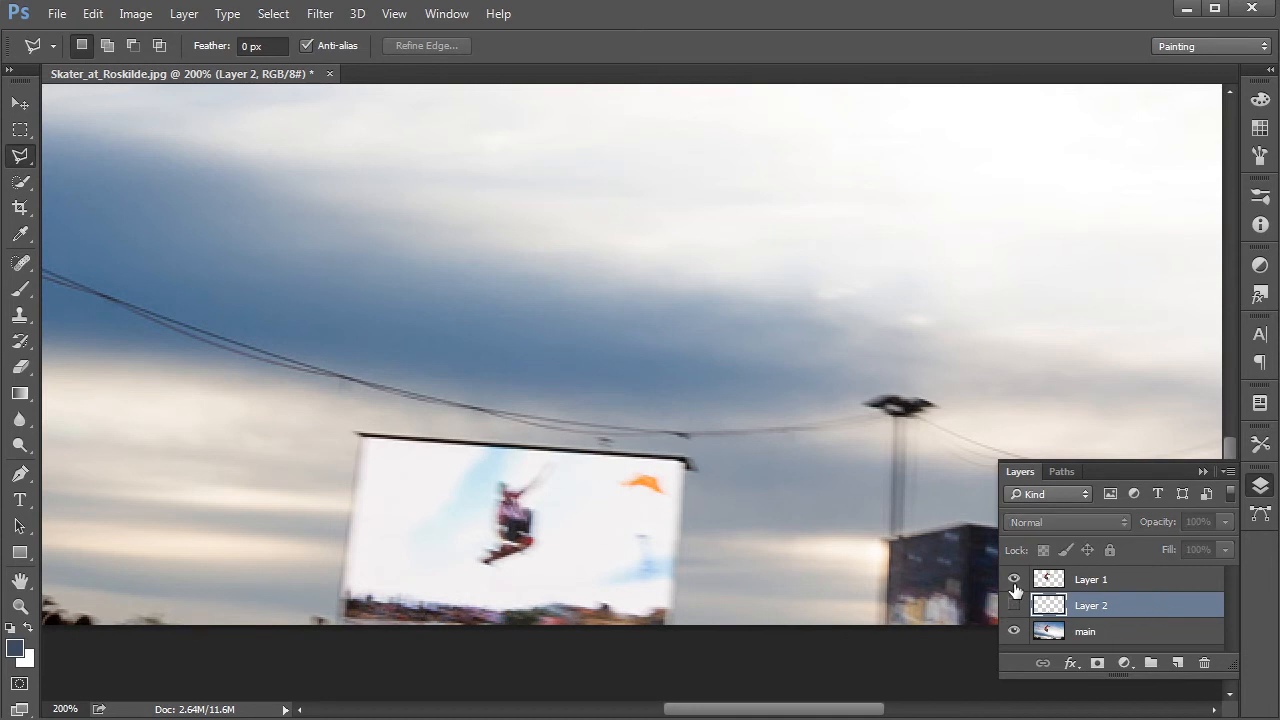
{"action": "left_click", "coordinate": [1014, 579]}
{"action": "left_click", "coordinate": [1120, 586]}
{"action": "left_click", "coordinate": [1110, 606]}
{"action": "left_click", "coordinate": [1122, 632]}
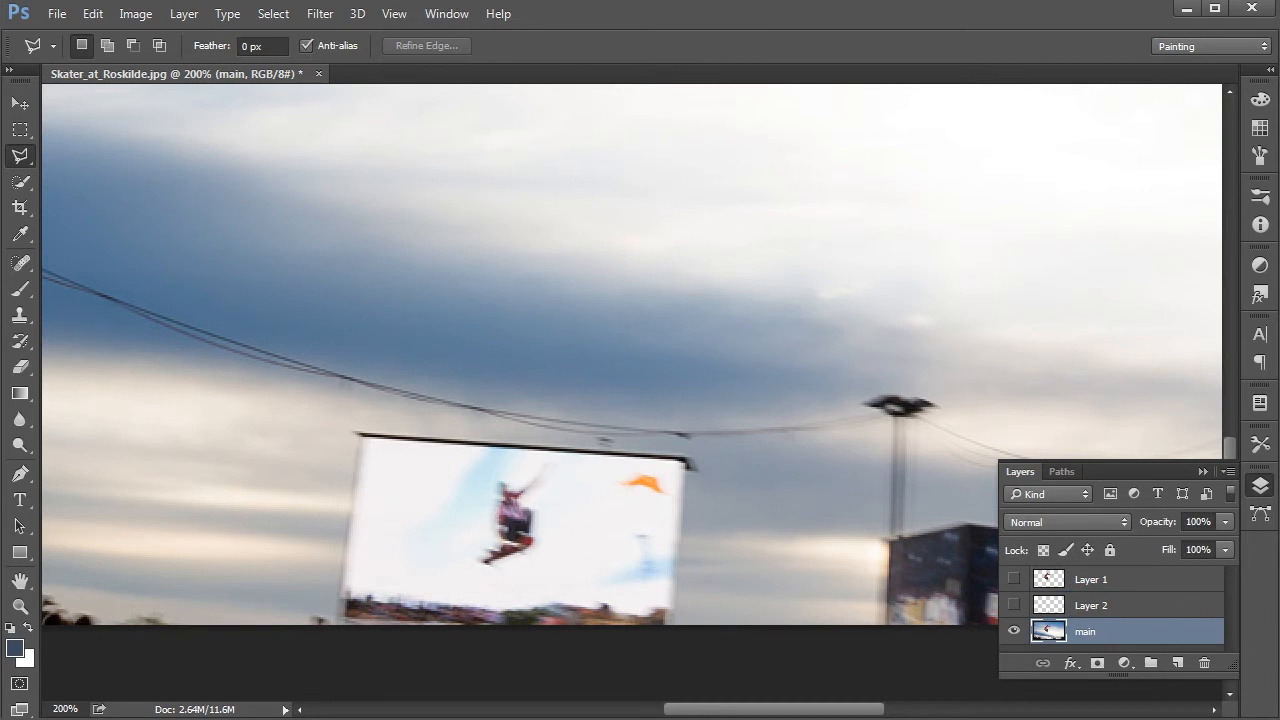
Step: Paint over the small skater on the big screen with a soft 13 px brush in a near-white color sampled from the clouds
{"action": "left_click", "coordinate": [17, 292]}
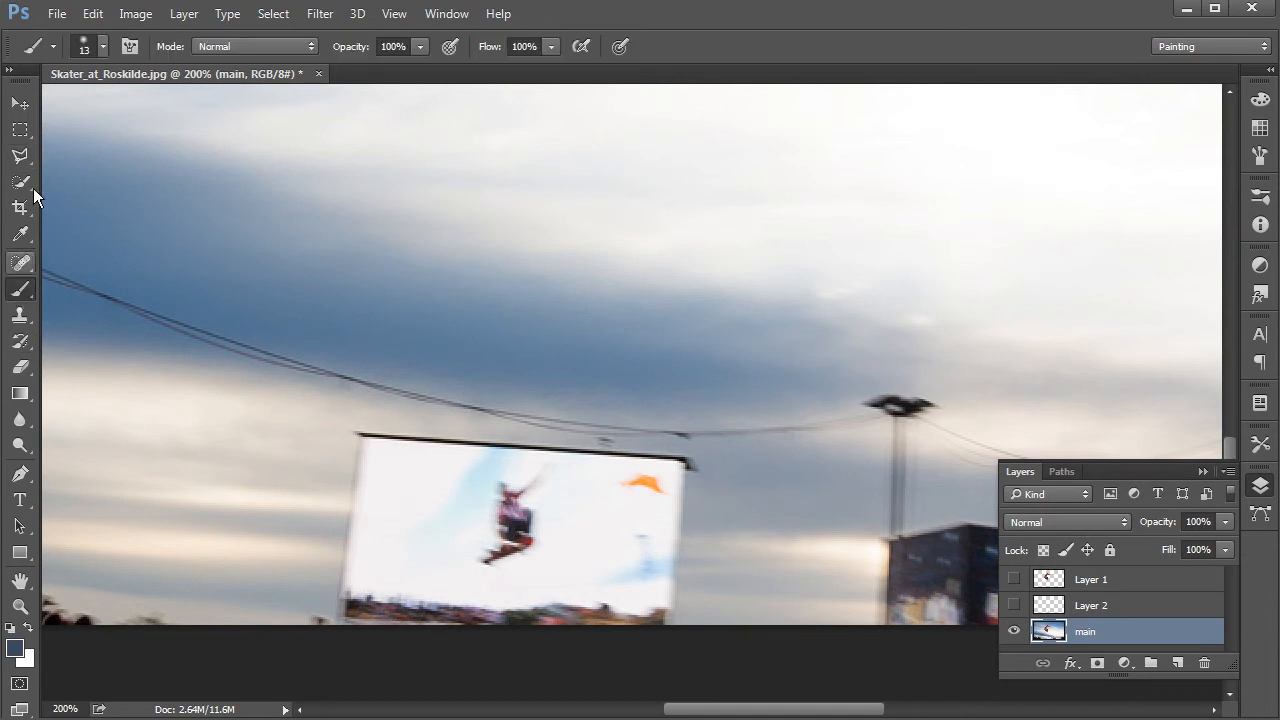
{"action": "left_click", "coordinate": [97, 50]}
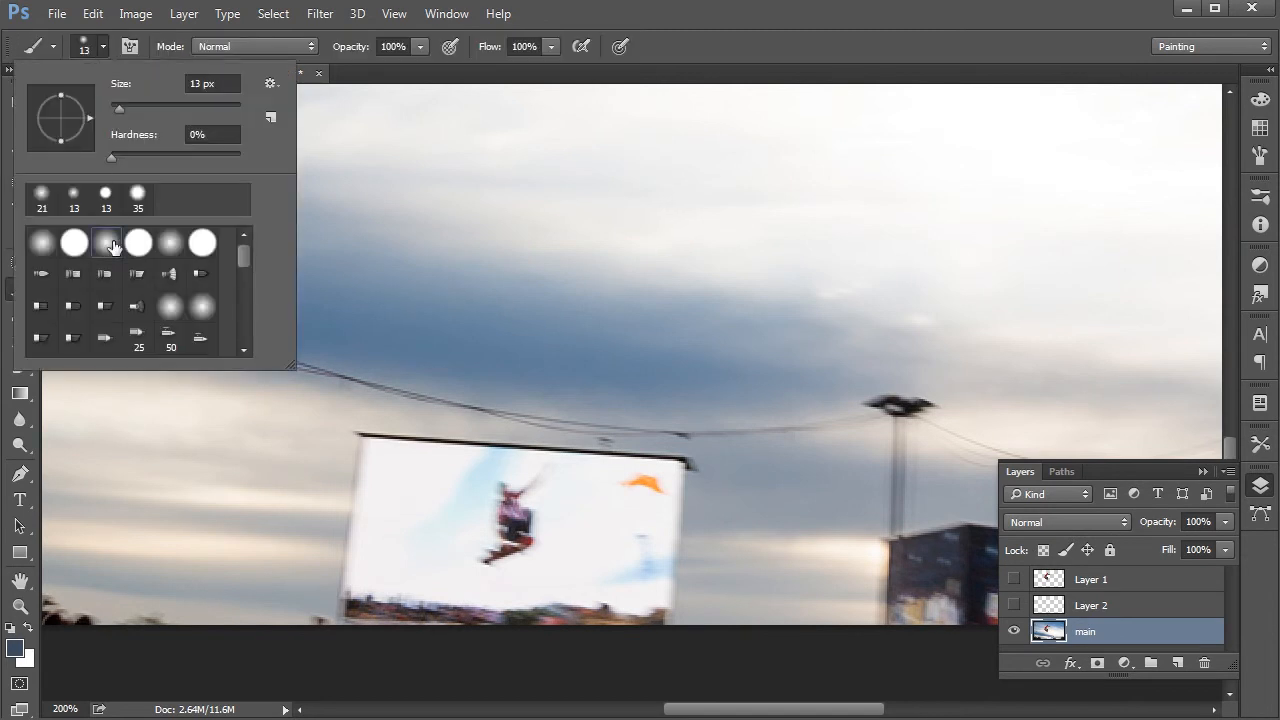
{"action": "double_click", "coordinate": [105, 249]}
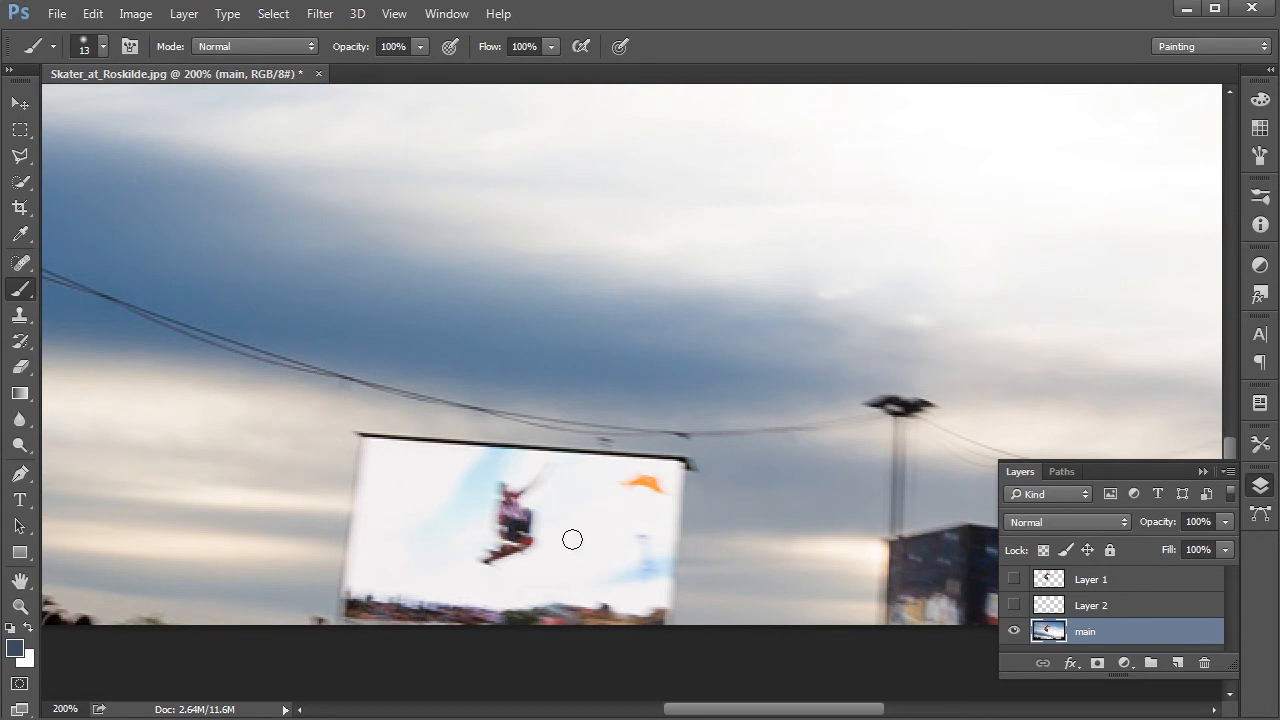
{"action": "left_click", "coordinate": [22, 233]}
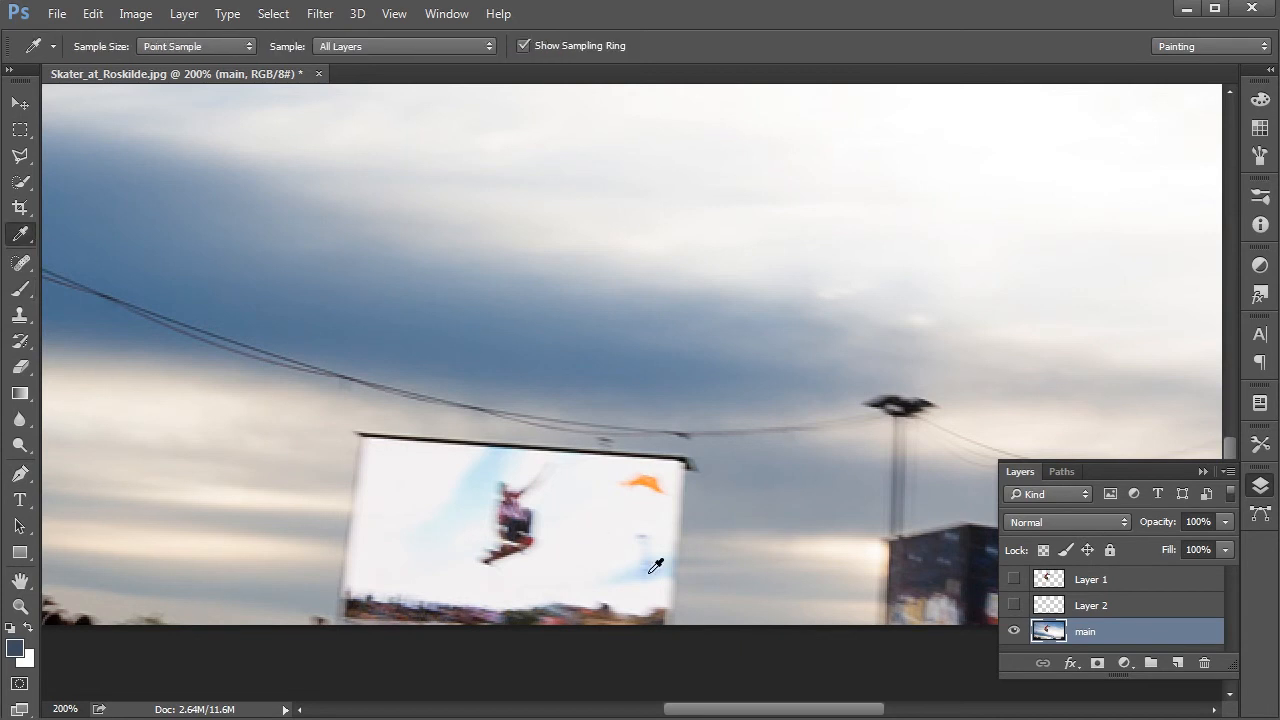
{"action": "left_click", "coordinate": [185, 448]}
{"action": "left_click", "coordinate": [22, 289]}
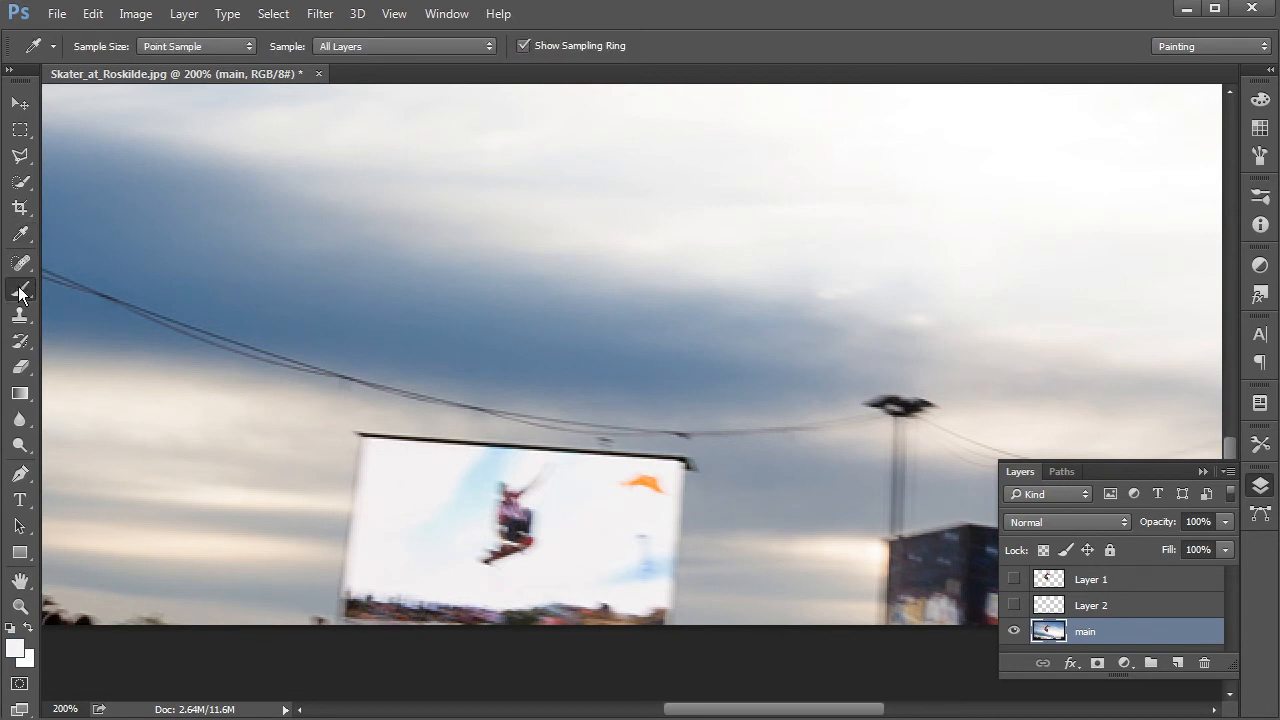
{"action": "mouse_move", "coordinate": [521, 557]}
{"action": "left_mouse_down"}
{"action": "mouse_move", "coordinate": [458, 570]}
{"action": "mouse_move", "coordinate": [539, 540]}
{"action": "mouse_move", "coordinate": [504, 530]}
{"action": "mouse_move", "coordinate": [492, 544]}
{"action": "mouse_move", "coordinate": [492, 496]}
{"action": "mouse_move", "coordinate": [515, 499]}
{"action": "mouse_move", "coordinate": [523, 515]}
{"action": "mouse_move", "coordinate": [500, 513]}
{"action": "mouse_move", "coordinate": [517, 519]}
{"action": "mouse_move", "coordinate": [514, 483]}
{"action": "mouse_move", "coordinate": [547, 470]}
{"action": "mouse_move", "coordinate": [525, 497]}
{"action": "mouse_move", "coordinate": [535, 533]}
{"action": "mouse_move", "coordinate": [495, 478]}
{"action": "left_mouse_up"}
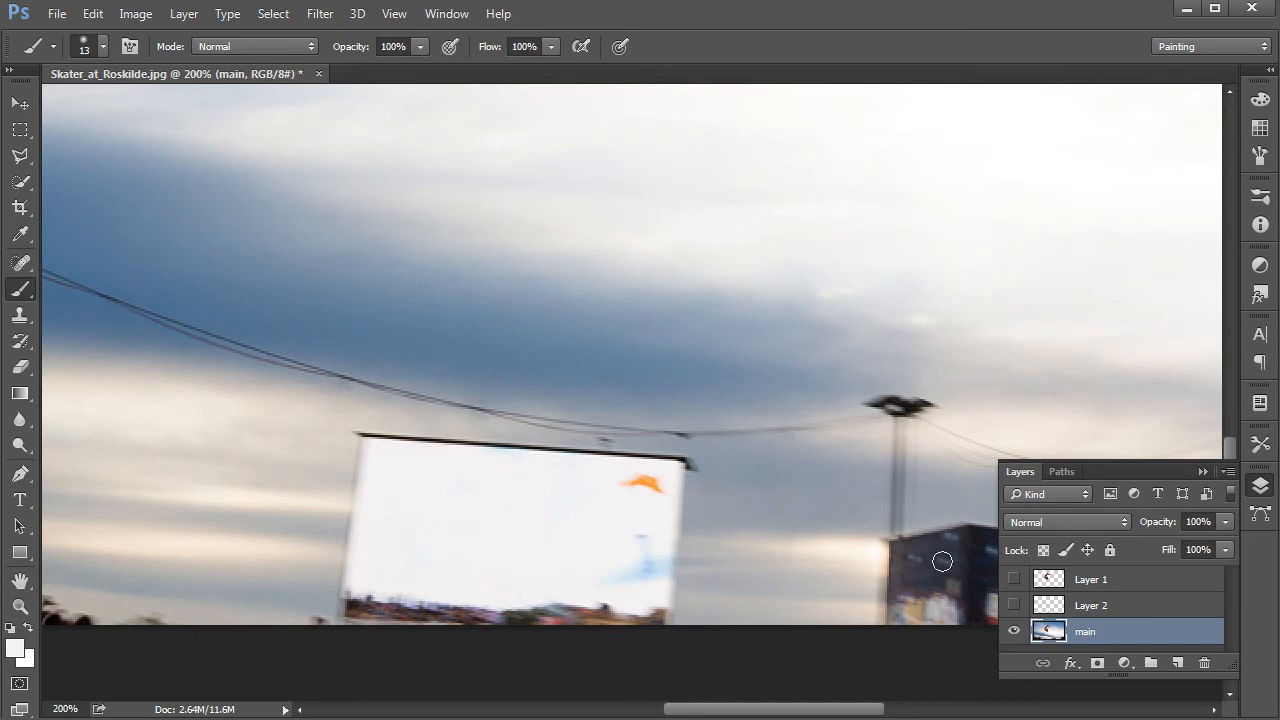
Step: Erase the light blue fringe around the small skater on Layer 2 with the Eraser, and hide that layer
{"action": "left_click", "coordinate": [1013, 605]}
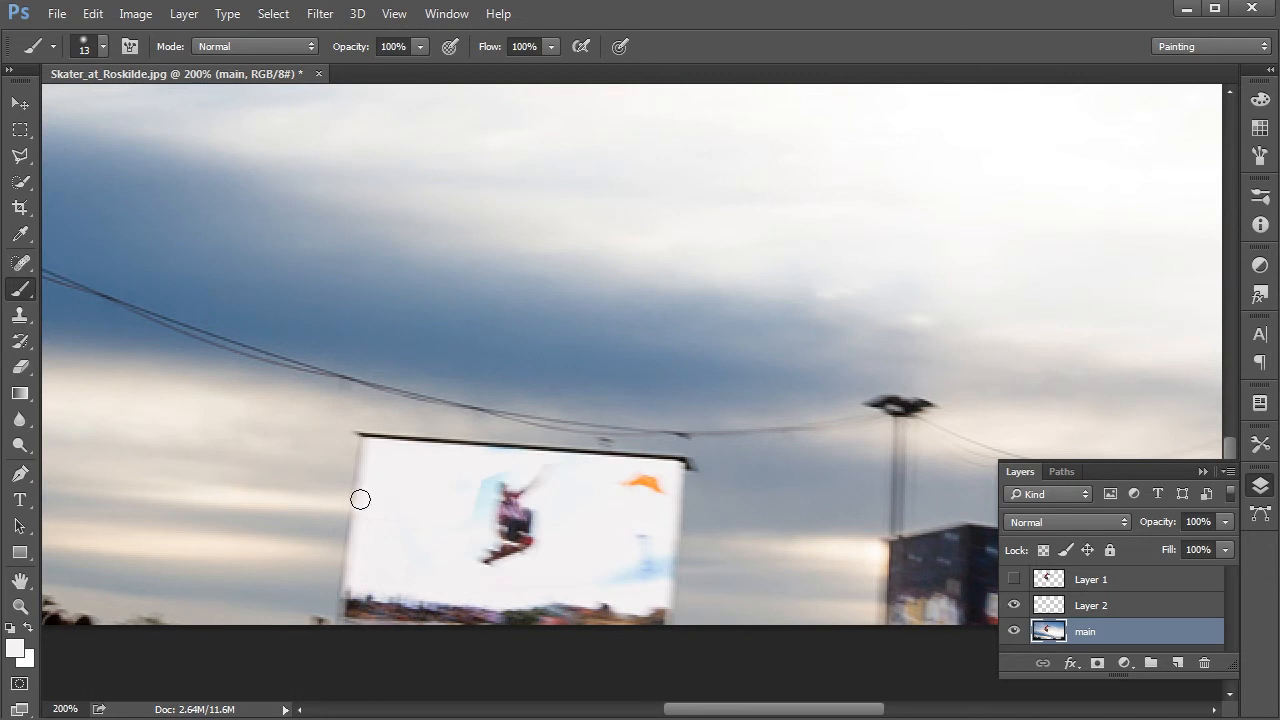
{"action": "left_click", "coordinate": [1100, 606]}
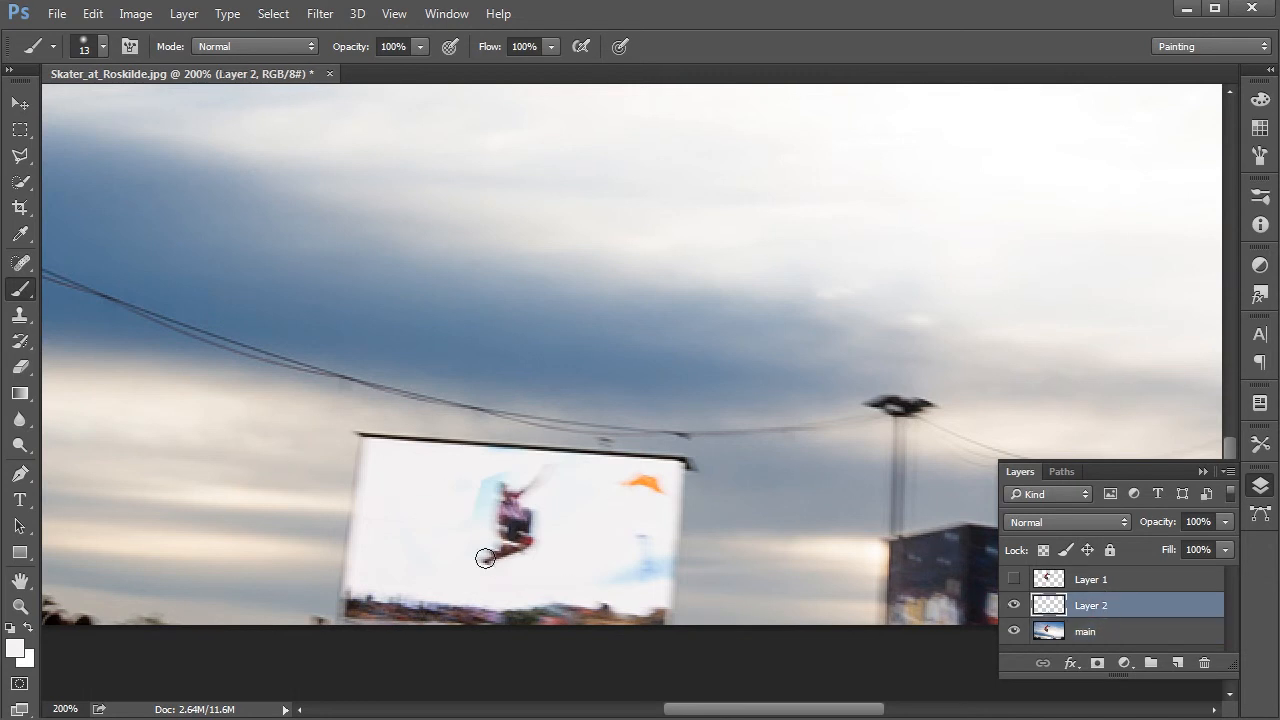
{"action": "key", "text": "e"}
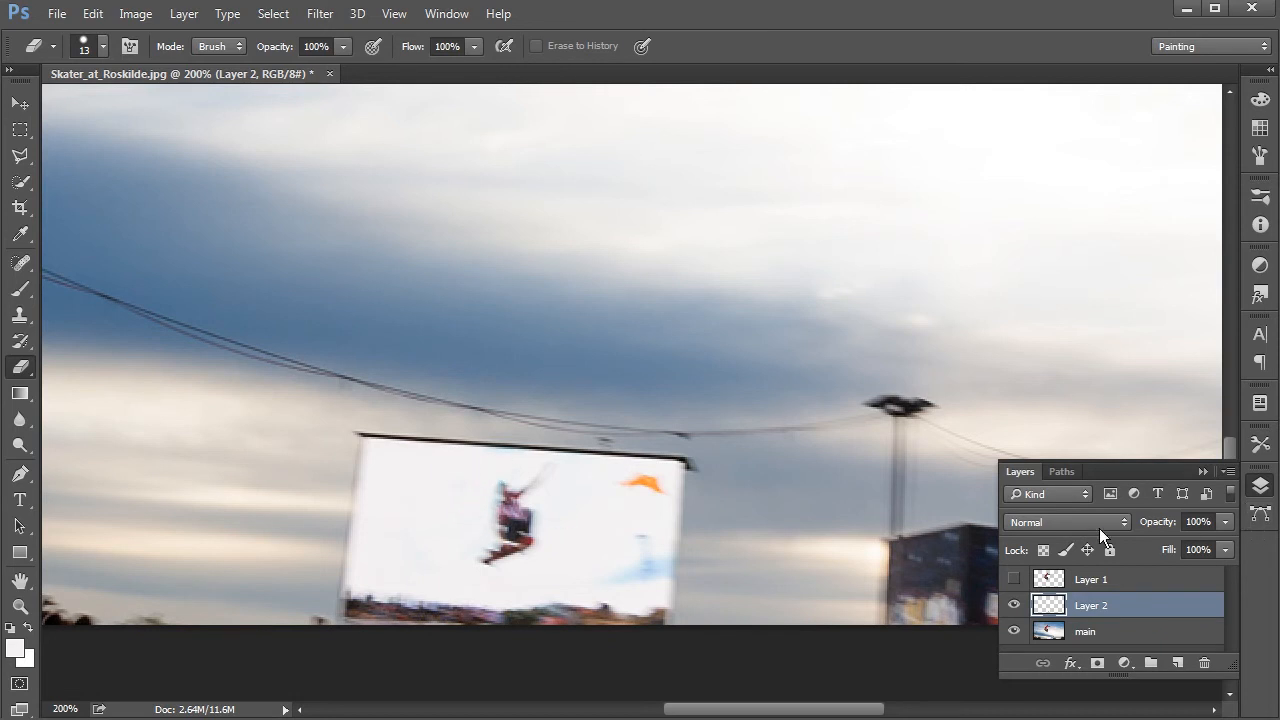
{"action": "left_click", "coordinate": [1014, 605]}
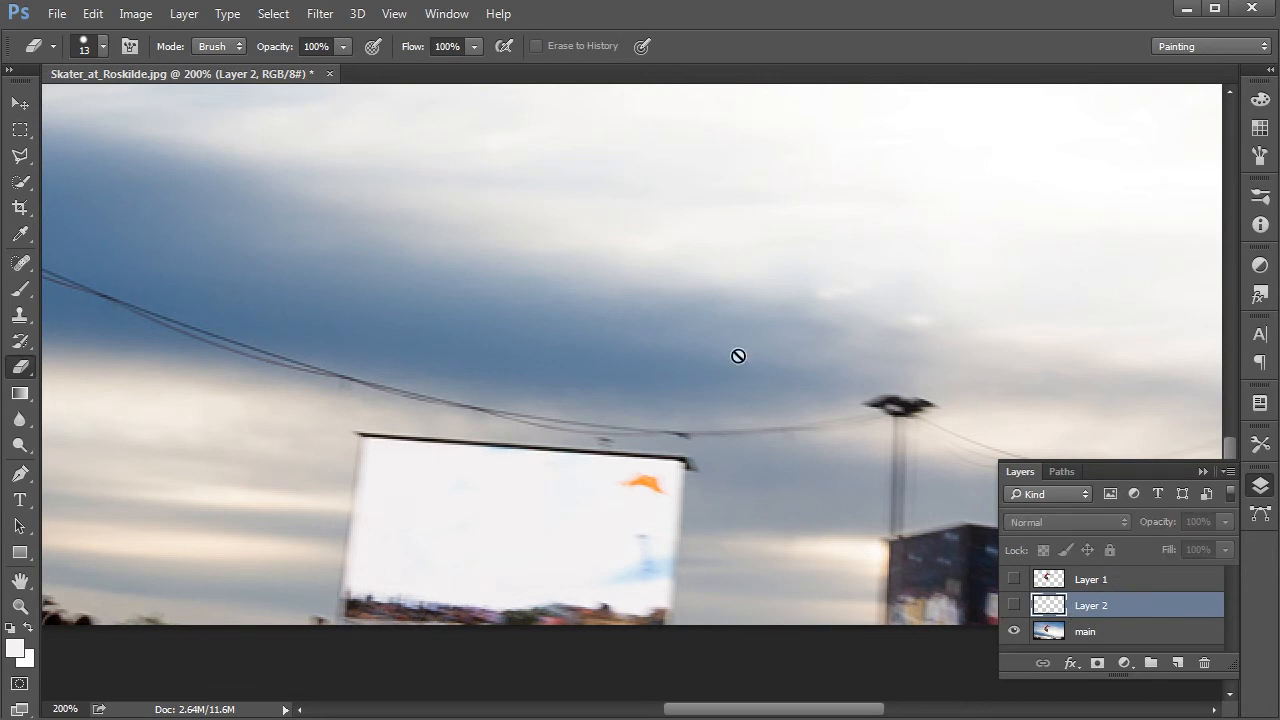
Step: Outline the large skater and skateboard on the main layer loosely with the Polygonal Lasso, leaving a margin of sky around them
{"action": "left_click", "coordinate": [1108, 632]}
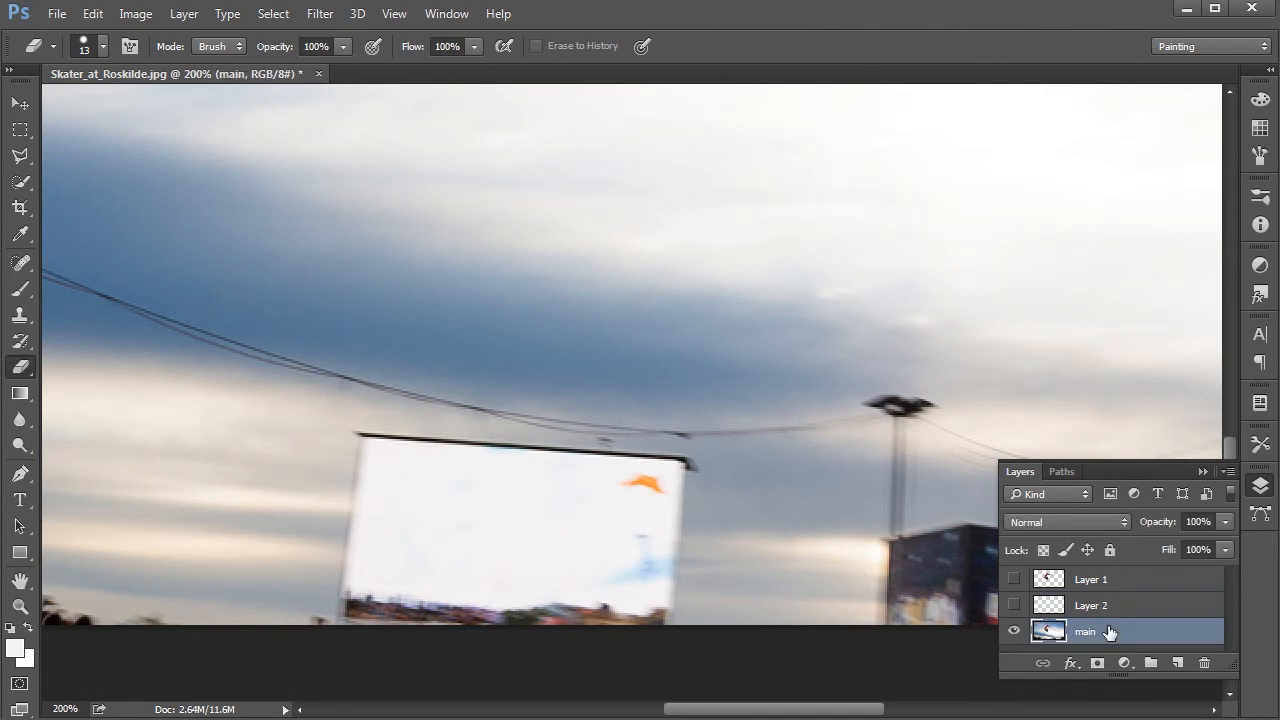
{"action": "key", "text": "ctrl+minus"}
{"action": "mouse_move", "coordinate": [694, 314]}
{"action": "left_mouse_down"}
{"action": "mouse_move", "coordinate": [734, 434]}
{"action": "mouse_move", "coordinate": [706, 472]}
{"action": "left_mouse_up"}
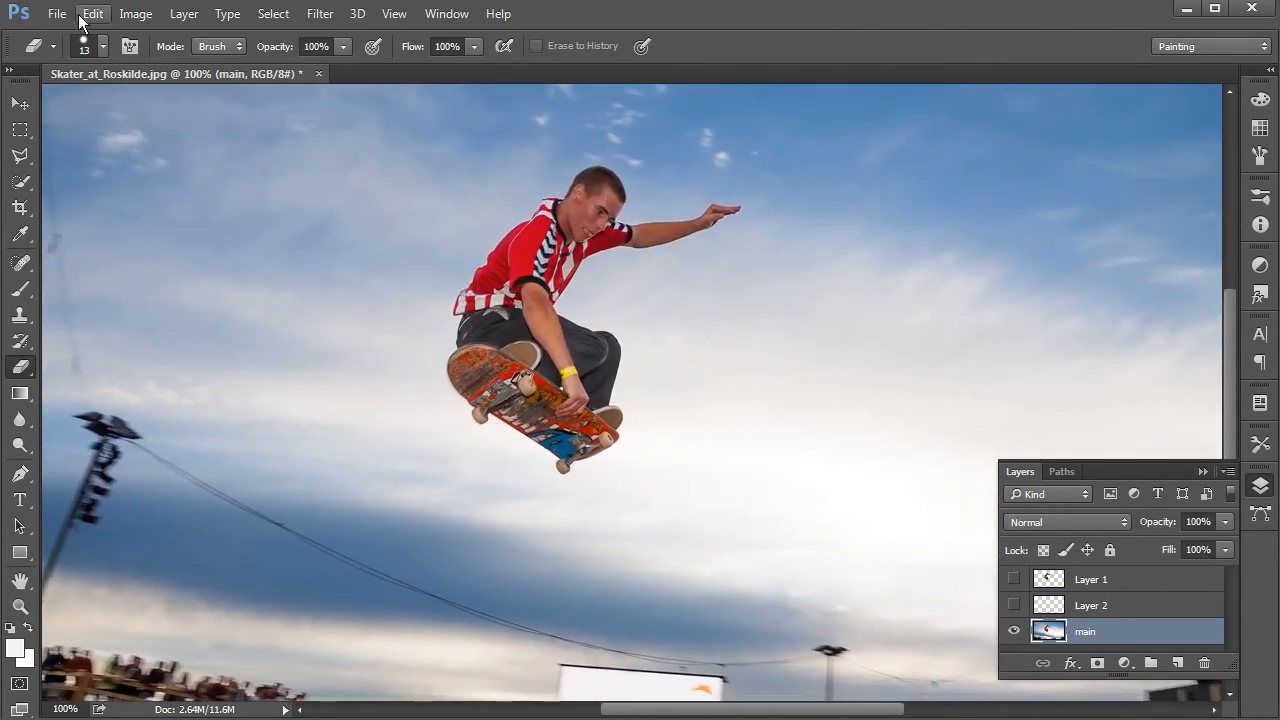
{"action": "left_click", "coordinate": [20, 155]}
{"action": "left_click", "coordinate": [437, 310]}
{"action": "left_click", "coordinate": [452, 256]}
{"action": "left_click", "coordinate": [586, 153]}
{"action": "left_click", "coordinate": [636, 167]}
{"action": "left_click", "coordinate": [660, 211]}
{"action": "left_click", "coordinate": [745, 192]}
{"action": "left_click", "coordinate": [769, 221]}
{"action": "left_click", "coordinate": [593, 296]}
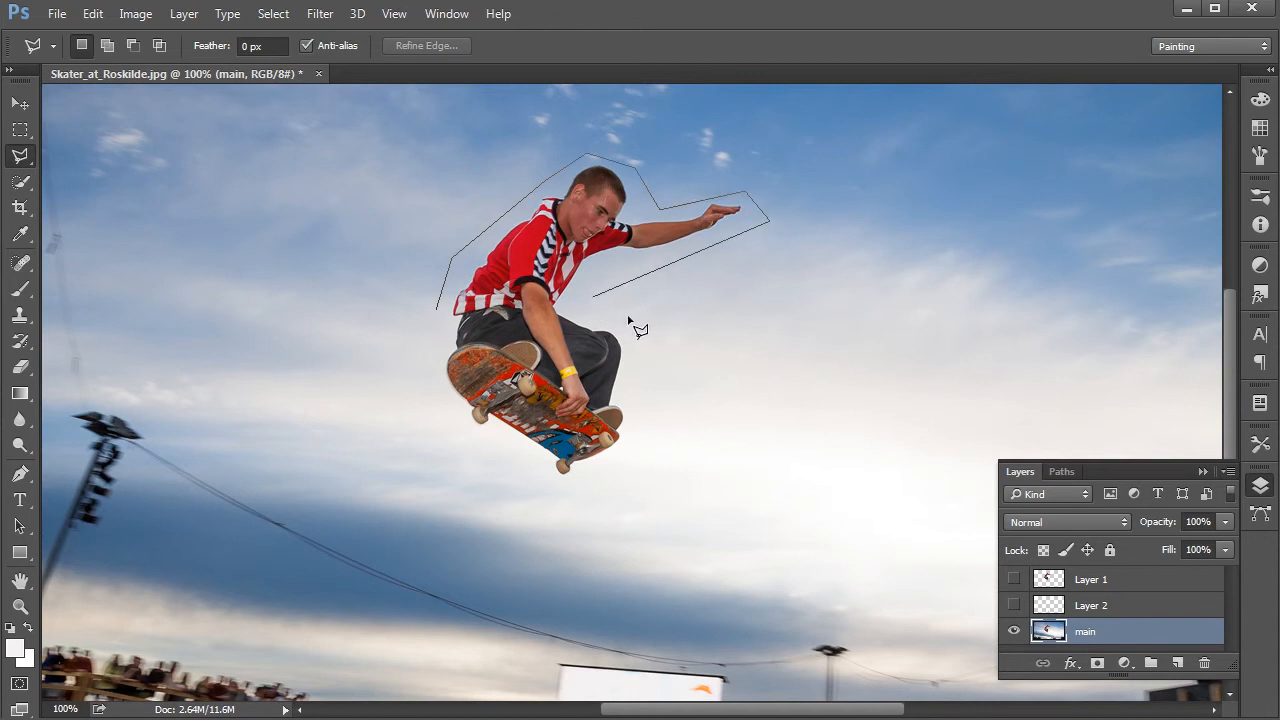
{"action": "left_click", "coordinate": [638, 444]}
{"action": "left_click", "coordinate": [507, 481]}
{"action": "left_click", "coordinate": [418, 393]}
{"action": "left_click", "coordinate": [436, 308]}
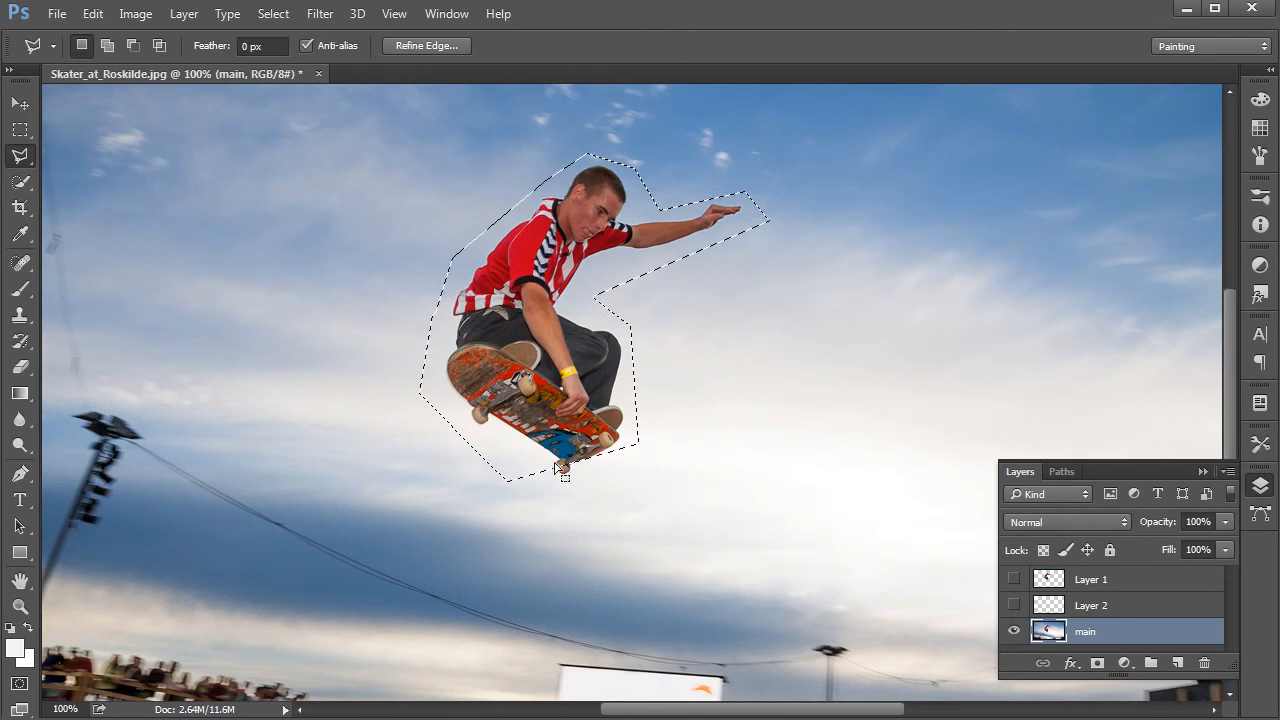
Step: Extend the selection around the skateboard's lowest wheel by painting white in Quick Mask mode, and return to the normal selection
{"action": "key", "text": "d"}
{"action": "key", "text": "q"}
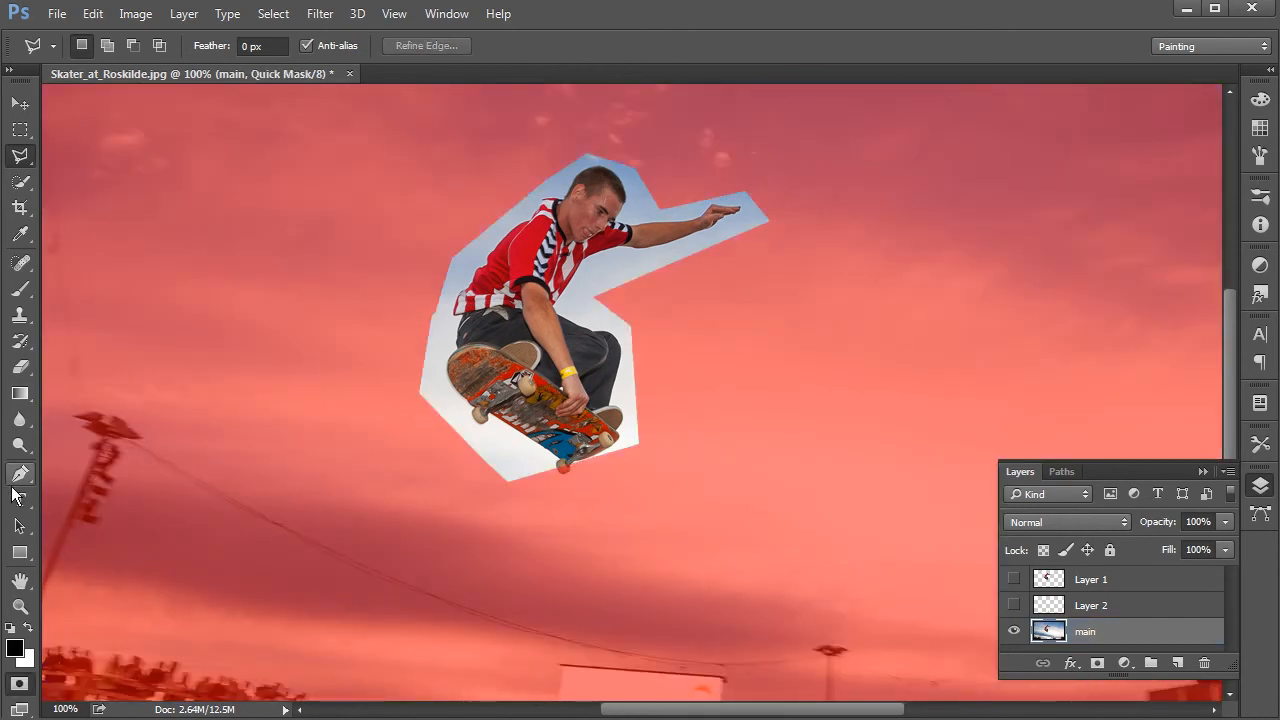
{"action": "key", "text": "b"}
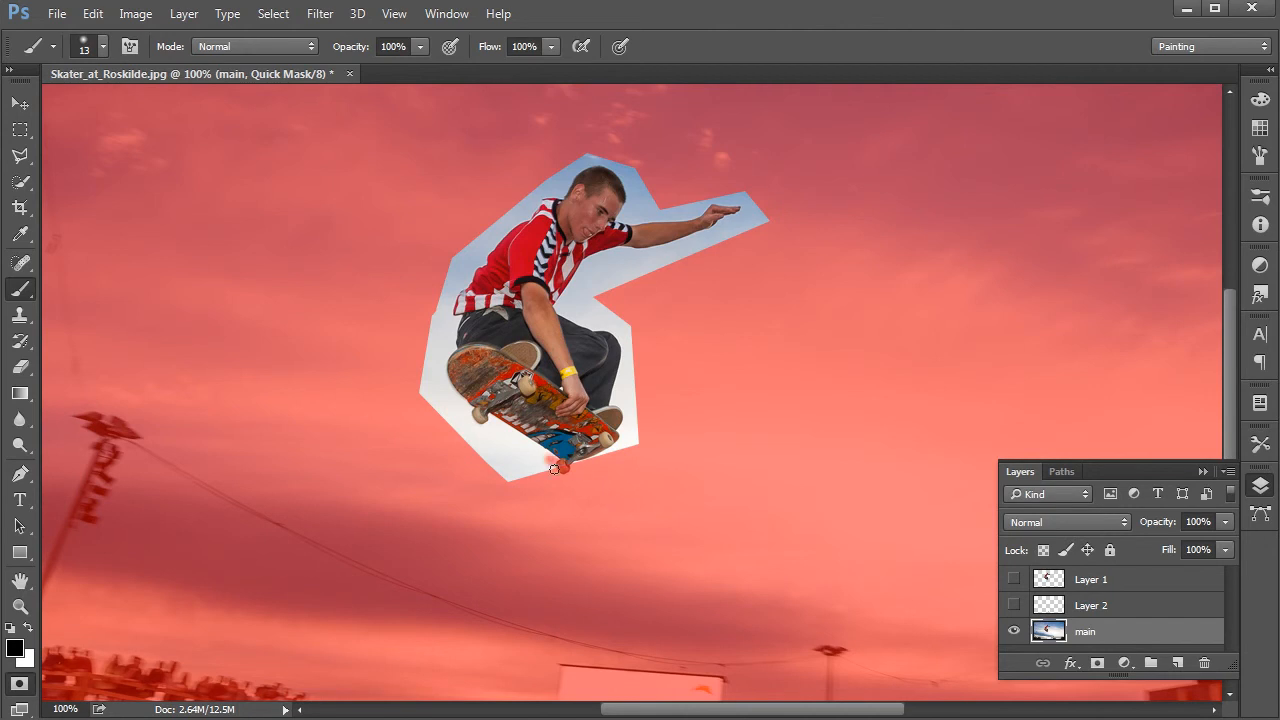
{"action": "key", "text": "x"}
{"action": "key", "text": "z"}
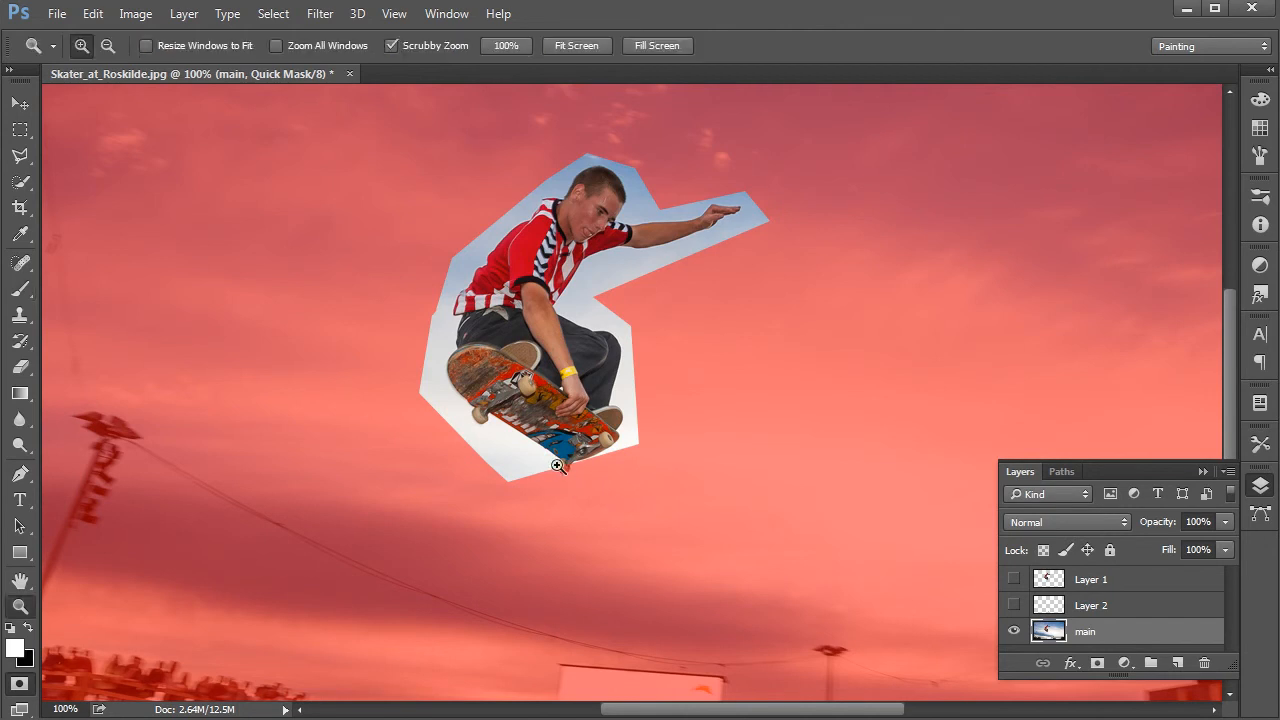
{"action": "key", "text": "b"}
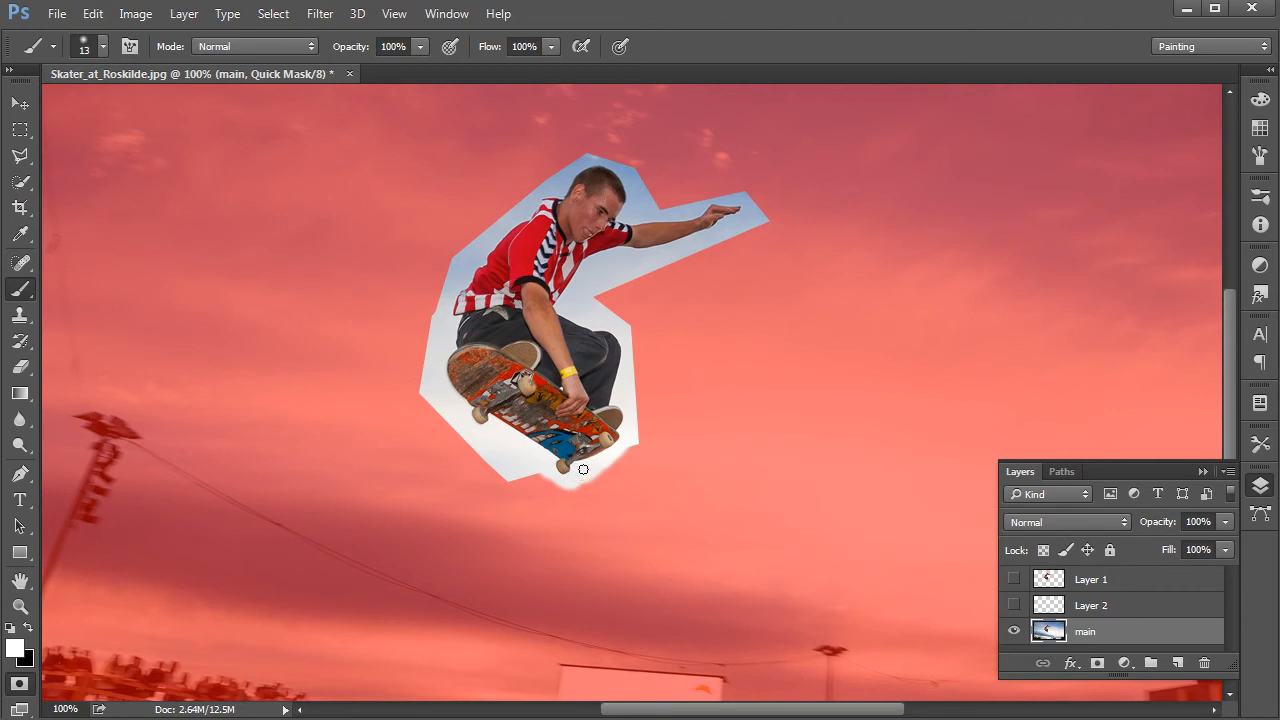
{"action": "key", "text": "q"}
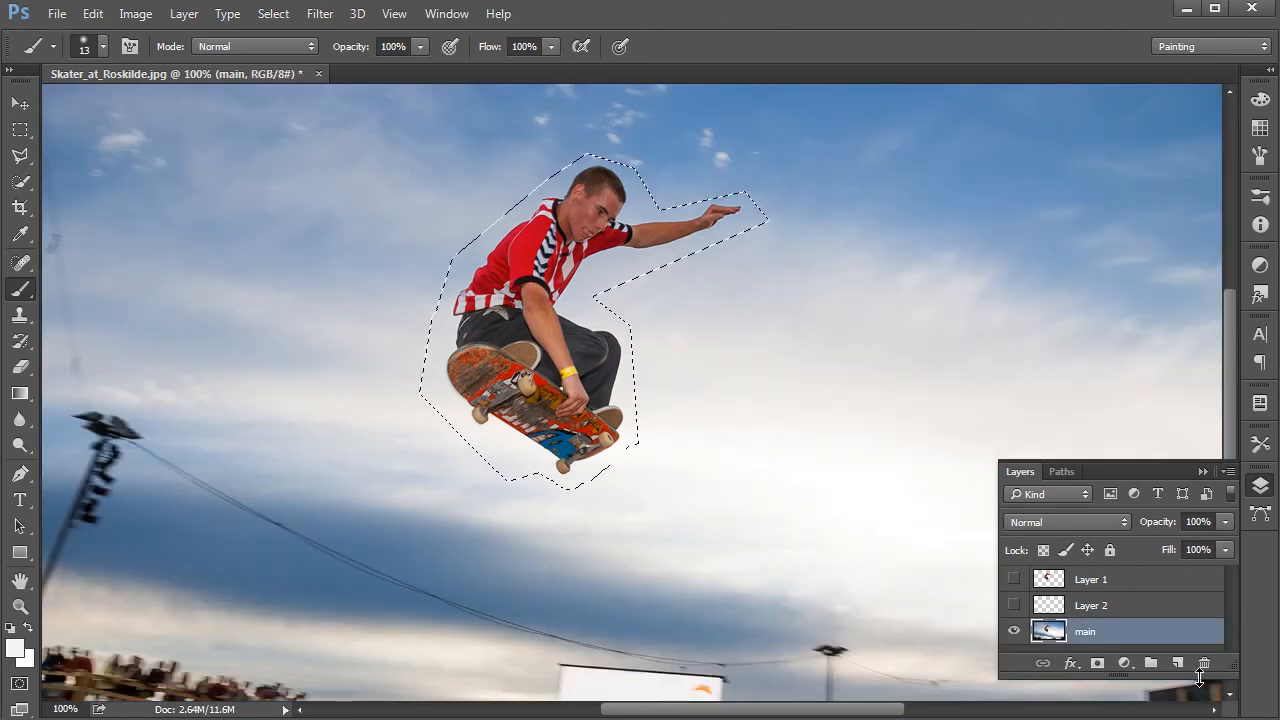
Step: Fill the selected skater area on the main layer with Content-Aware in Normal mode at 100% opacity, and deselect
{"action": "left_click", "coordinate": [93, 14]}
{"action": "left_click", "coordinate": [148, 287]}
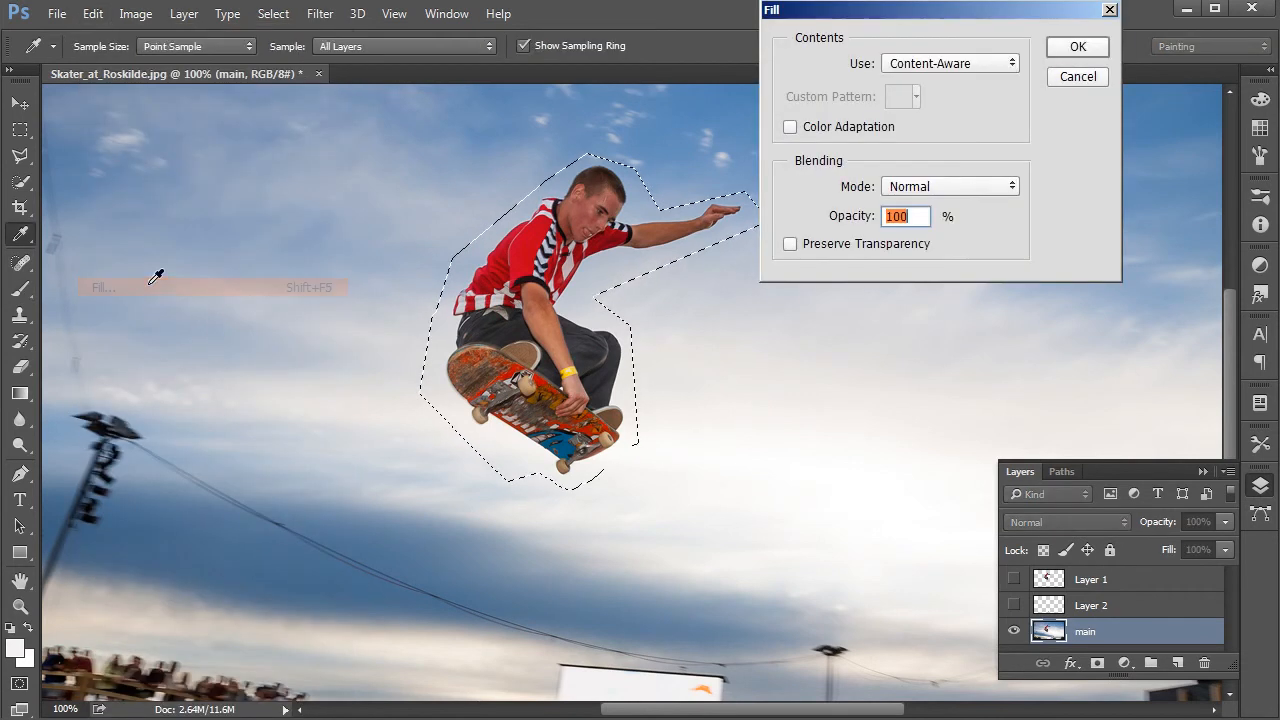
{"action": "left_click_drag", "start_coordinate": [940, 11], "coordinate": [956, 100]}
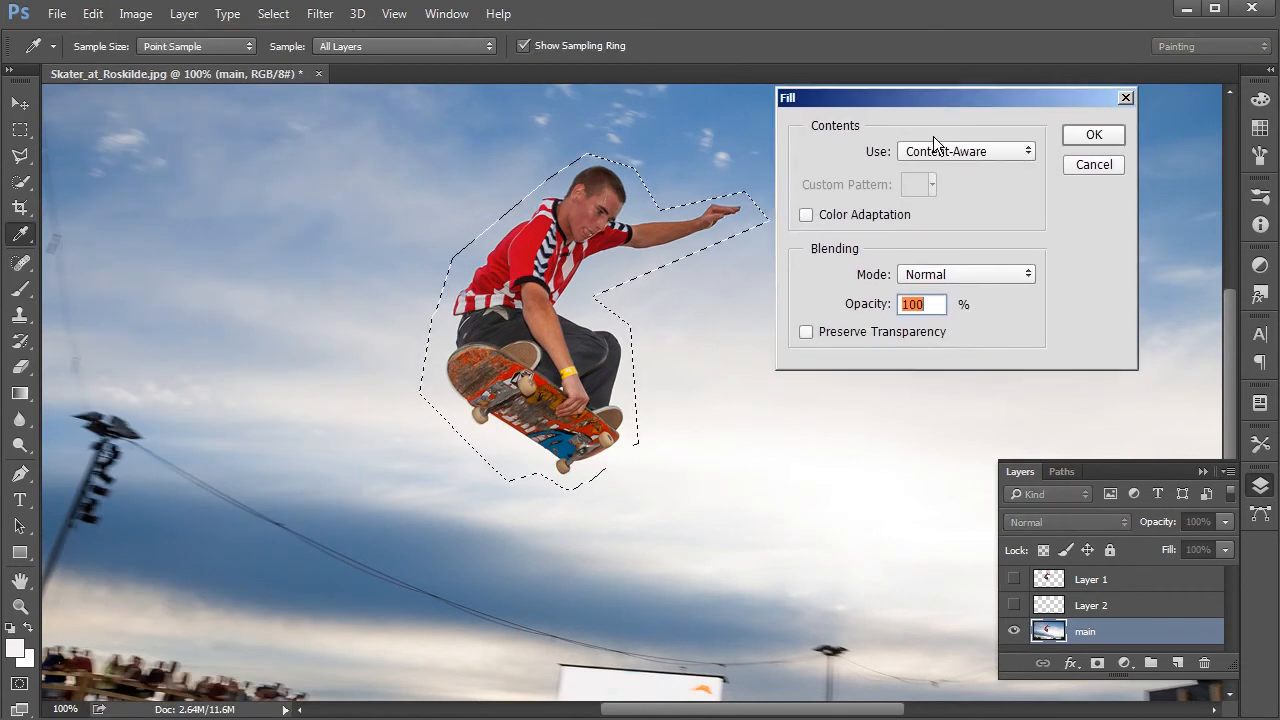
{"action": "left_click", "coordinate": [1097, 133]}
{"action": "key", "text": "b"}
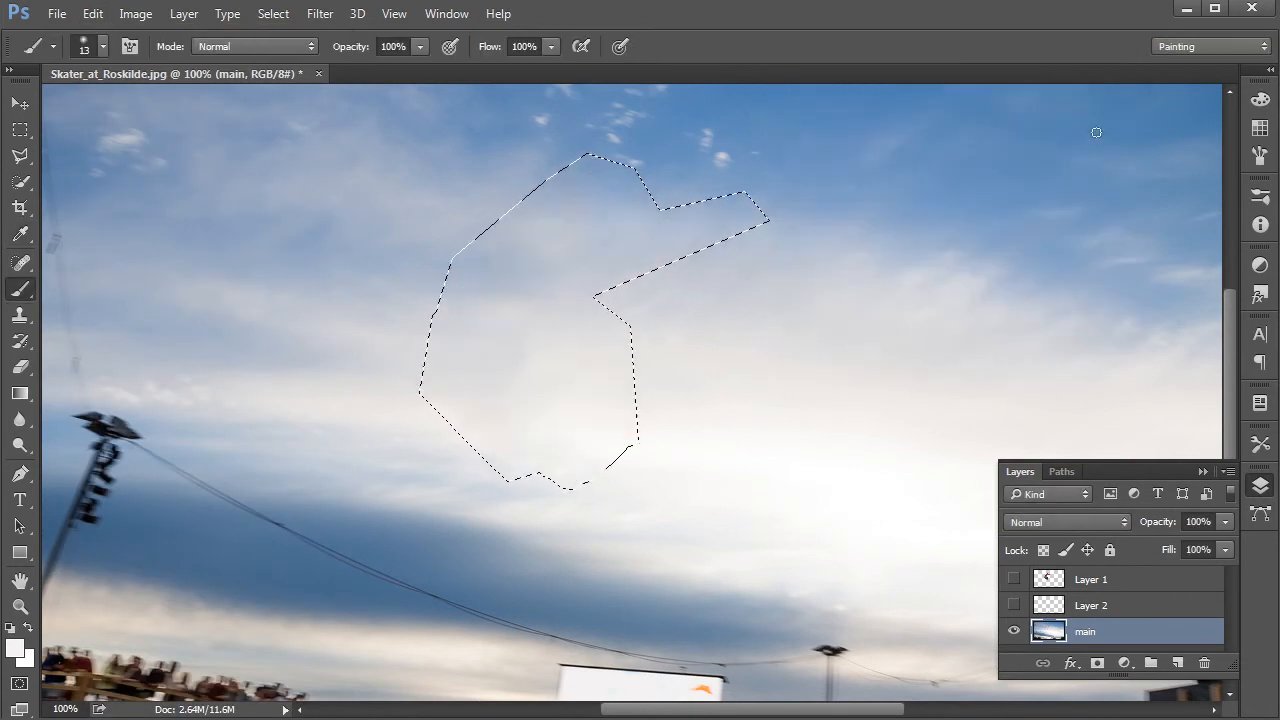
{"action": "key", "text": "ctrl+d"}
Step: Show Layer 1 and Layer 2 over the cleaned-up background
{"action": "key", "text": "ctrl+minus"}
{"action": "key", "text": "ctrl+minus"}
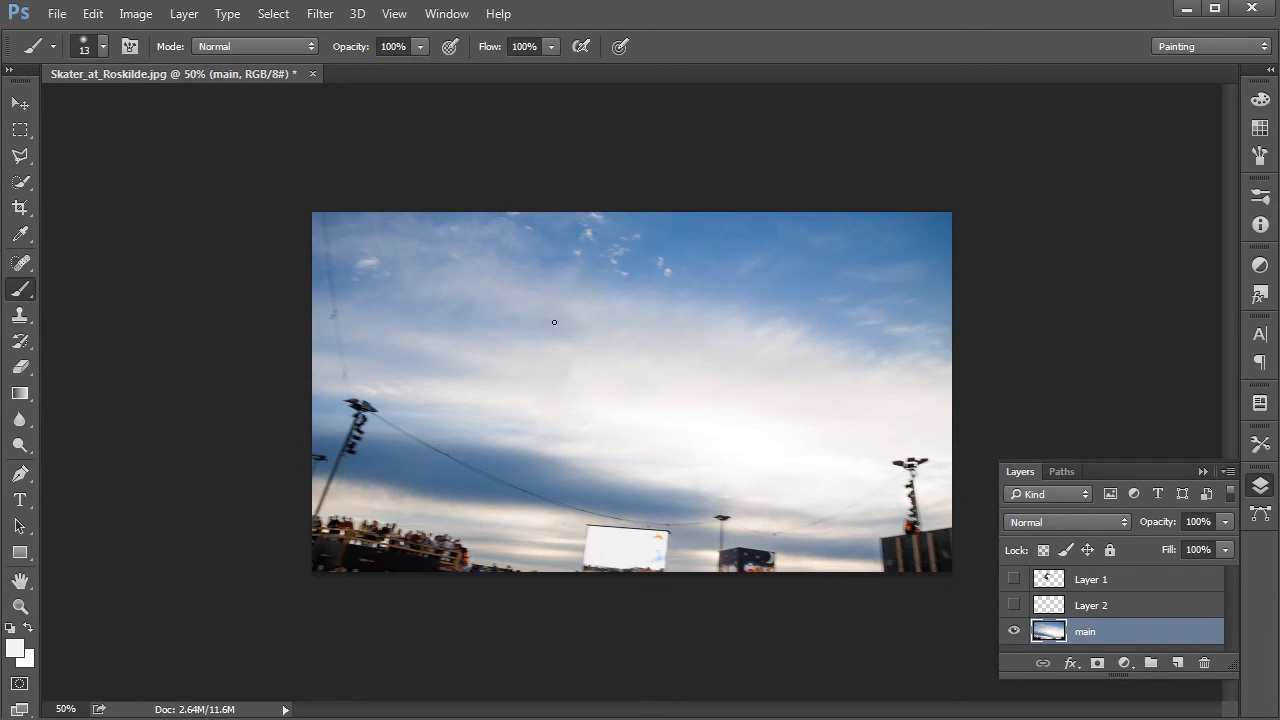
{"action": "key", "text": "ctrl+plus"}
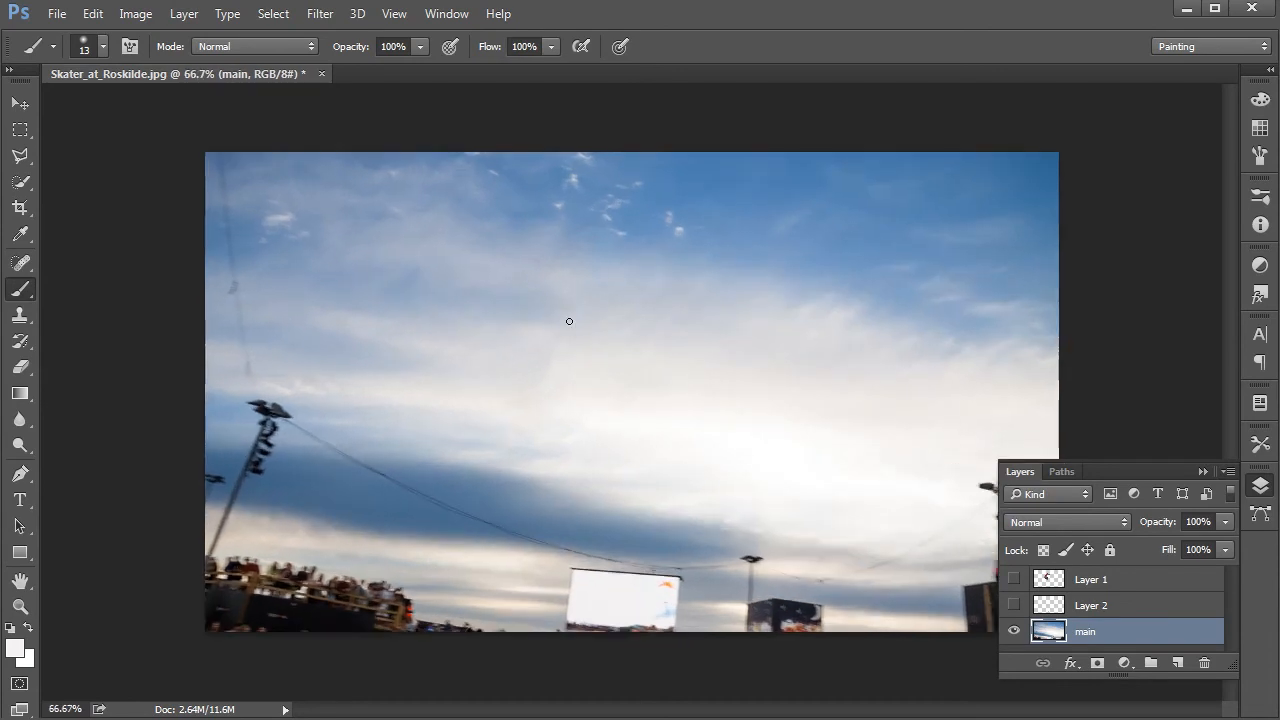
{"action": "left_click", "coordinate": [1014, 579]}
{"action": "left_click", "coordinate": [1014, 606]}
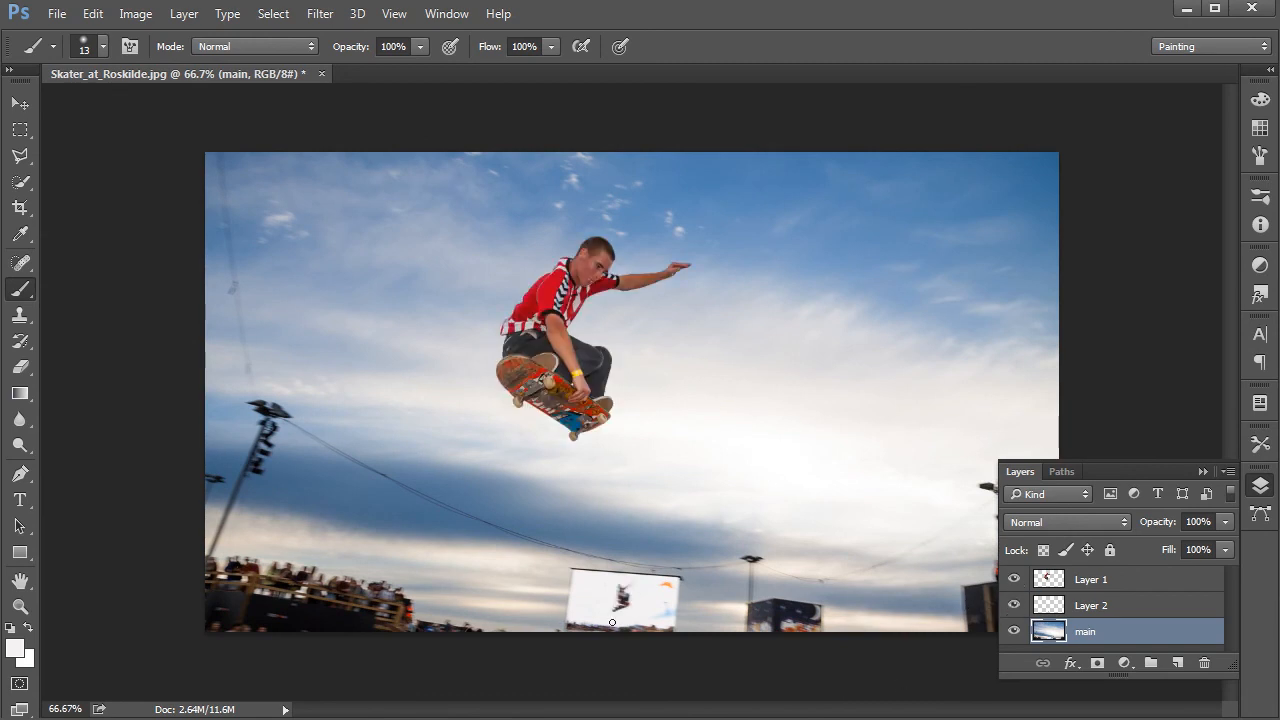